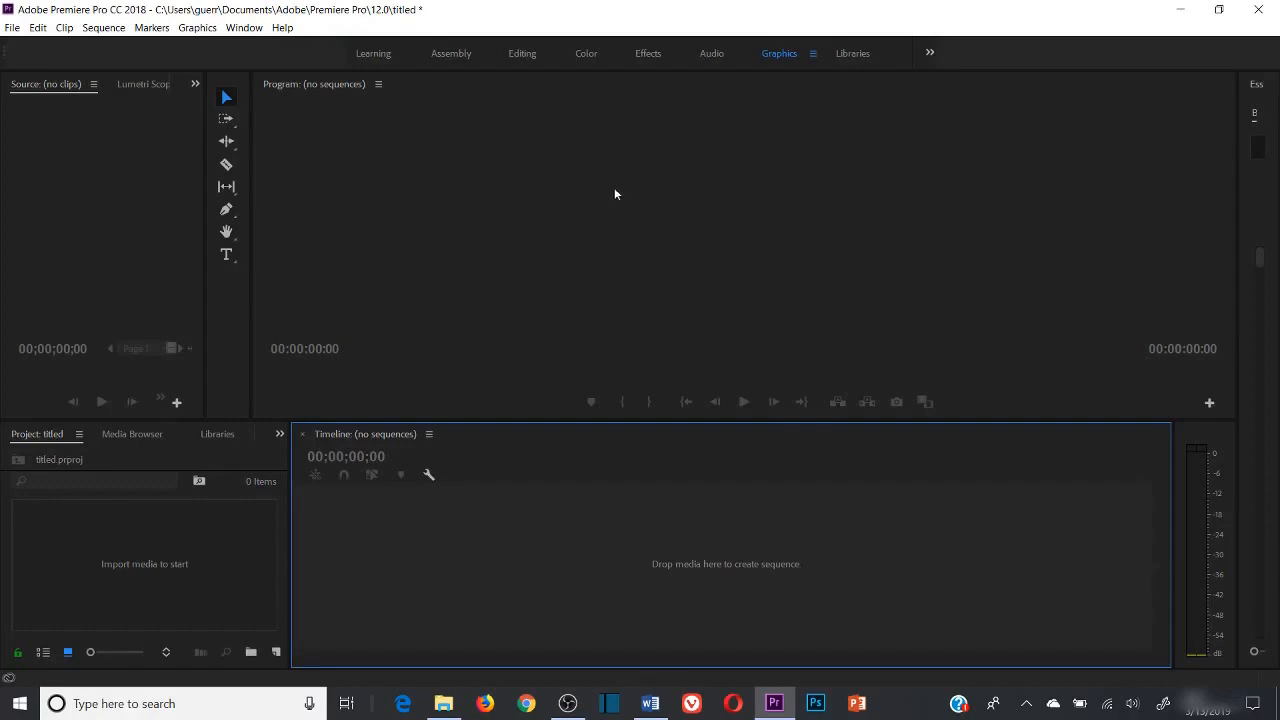
Import the video "5-Synced Audio vs. Adding a Video File & Audio File Separately" from the Videos folder into the project
{"action": "double_click", "coordinate": [142, 560]}
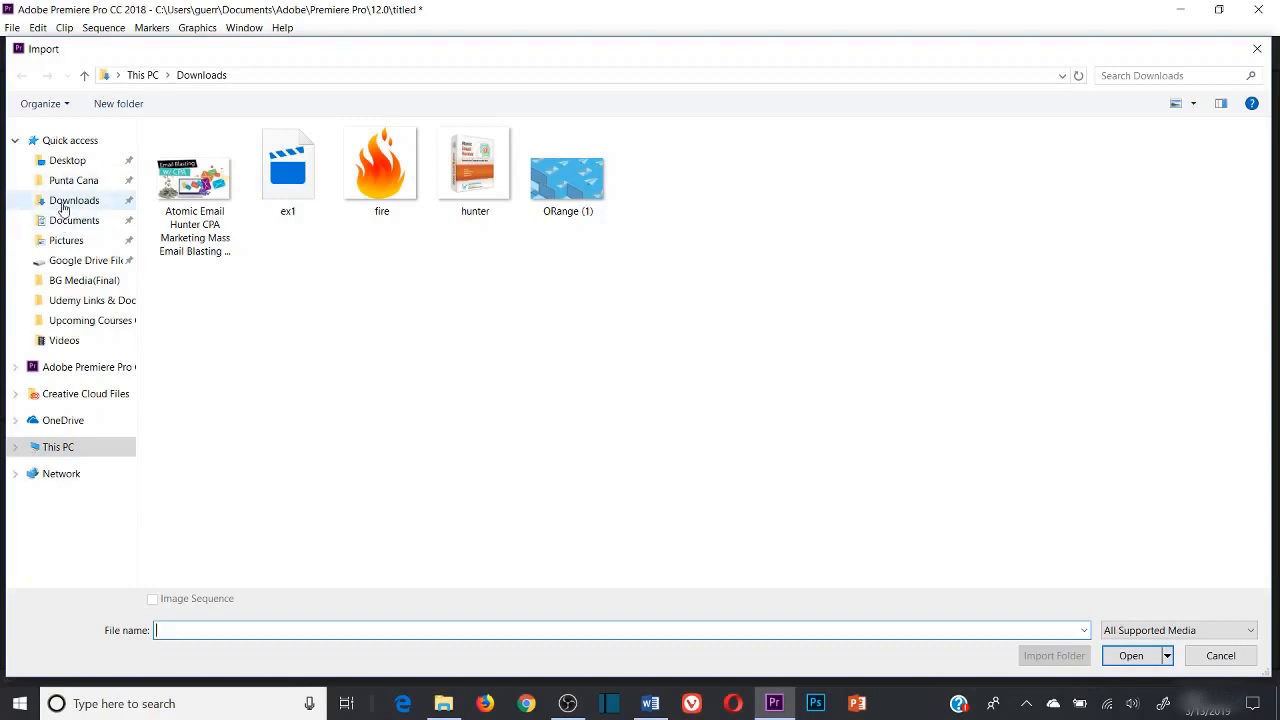
{"action": "left_click", "coordinate": [66, 203]}
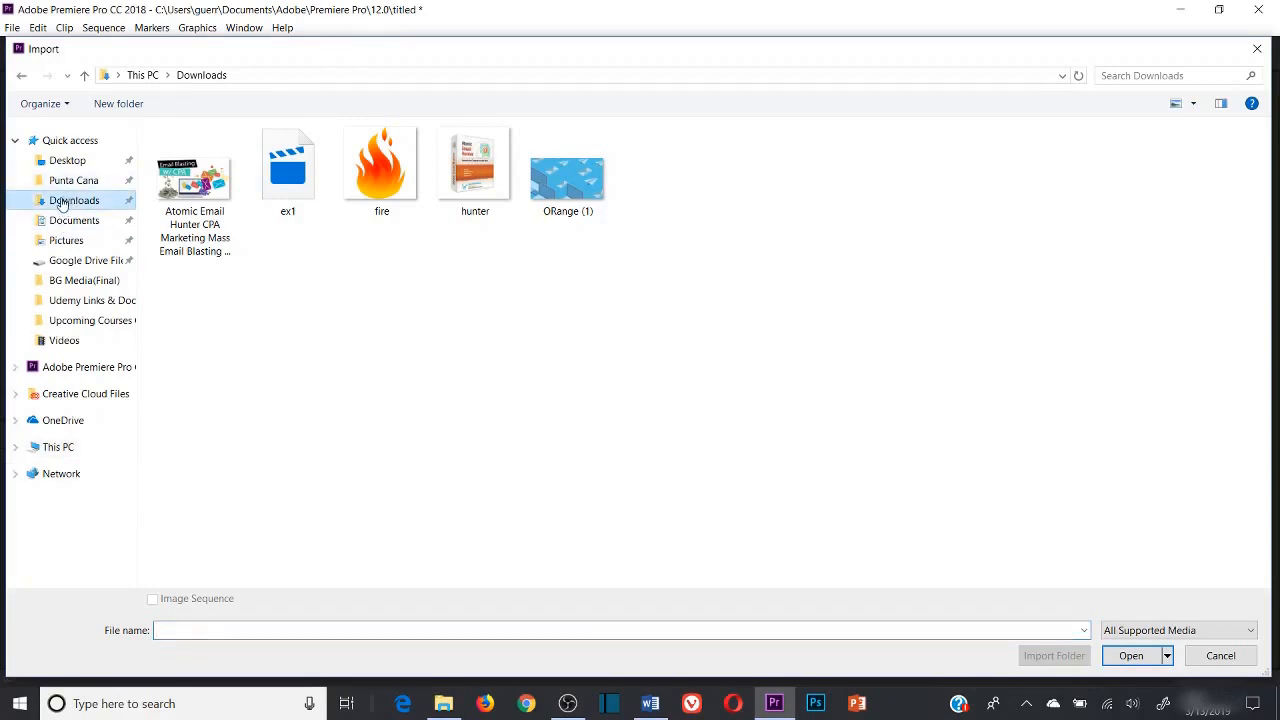
{"action": "left_click", "coordinate": [72, 341]}
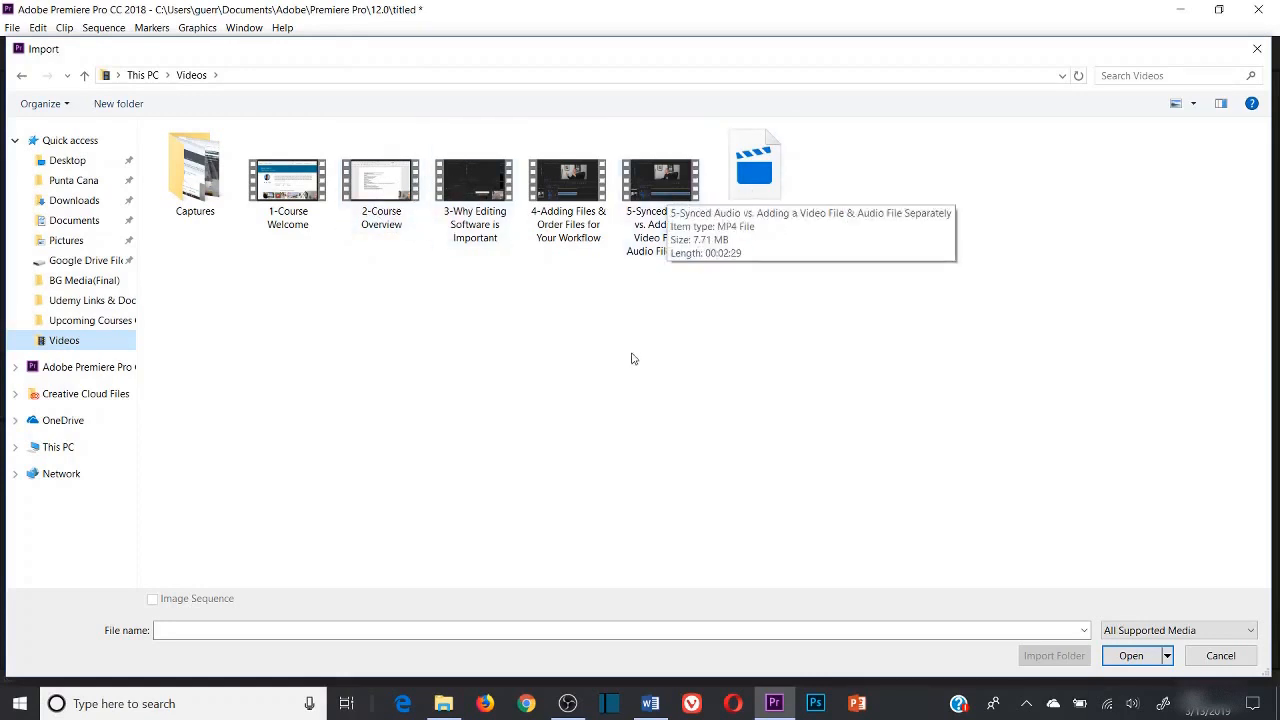
{"action": "double_click", "coordinate": [636, 184]}
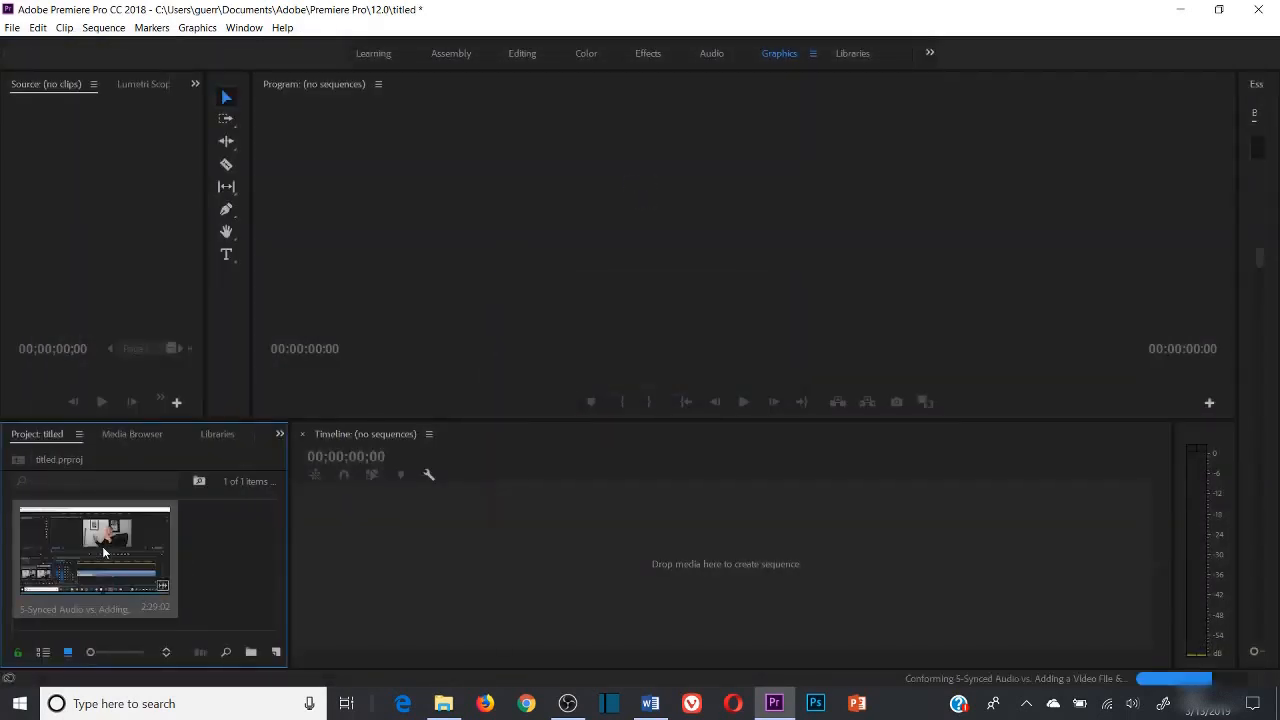
Create a new sequence by placing the imported video at the start of the empty timeline
{"action": "left_click_drag", "start_coordinate": [104, 551], "coordinate": [392, 556]}
{"action": "left_click_drag", "start_coordinate": [478, 563], "coordinate": [480, 565]}
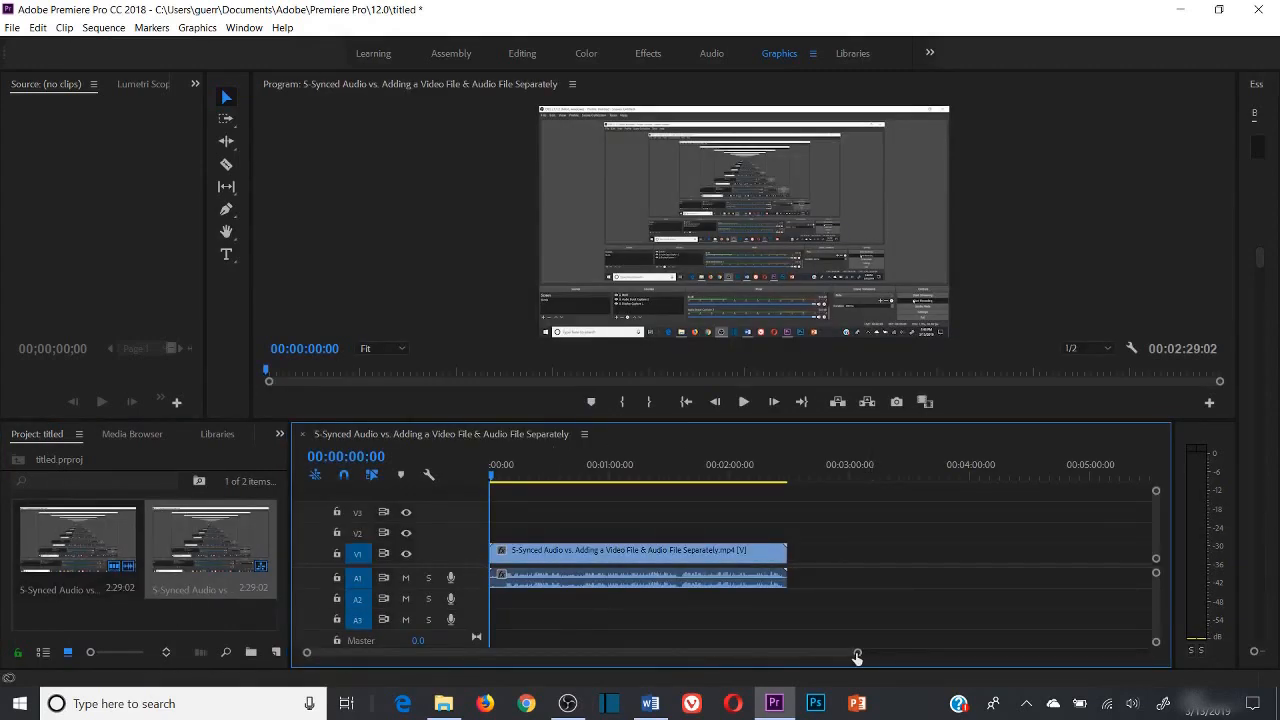
{"action": "left_click_drag", "start_coordinate": [857, 656], "coordinate": [421, 654]}
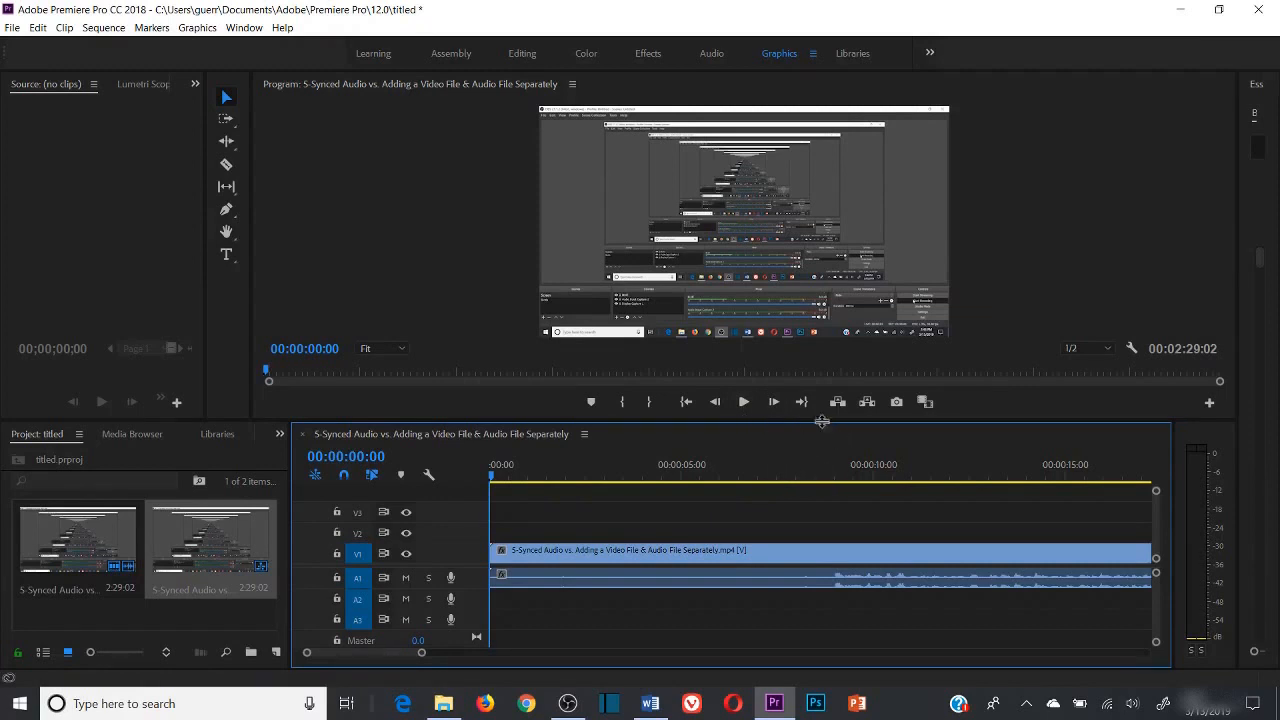
Activate the Razor tool and examine the audio waveform to locate where the speech begins
{"action": "left_click", "coordinate": [226, 166]}
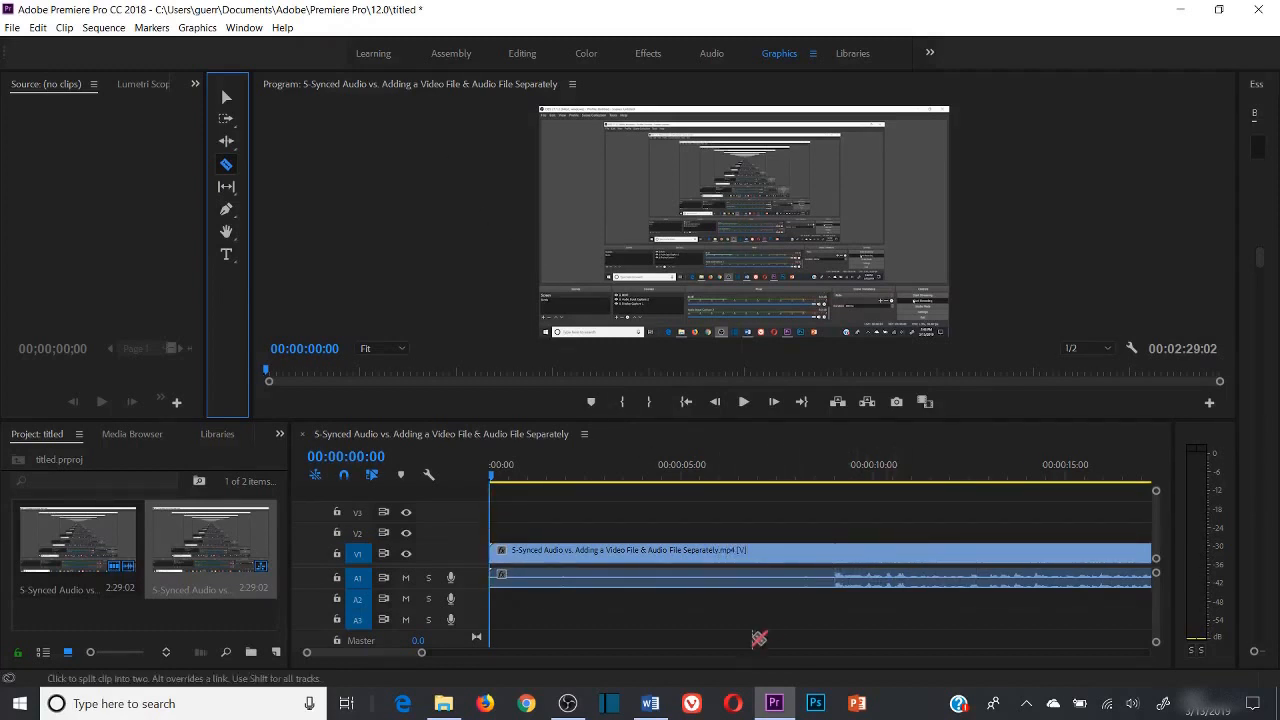
{"action": "left_click_drag", "start_coordinate": [422, 653], "coordinate": [568, 653]}
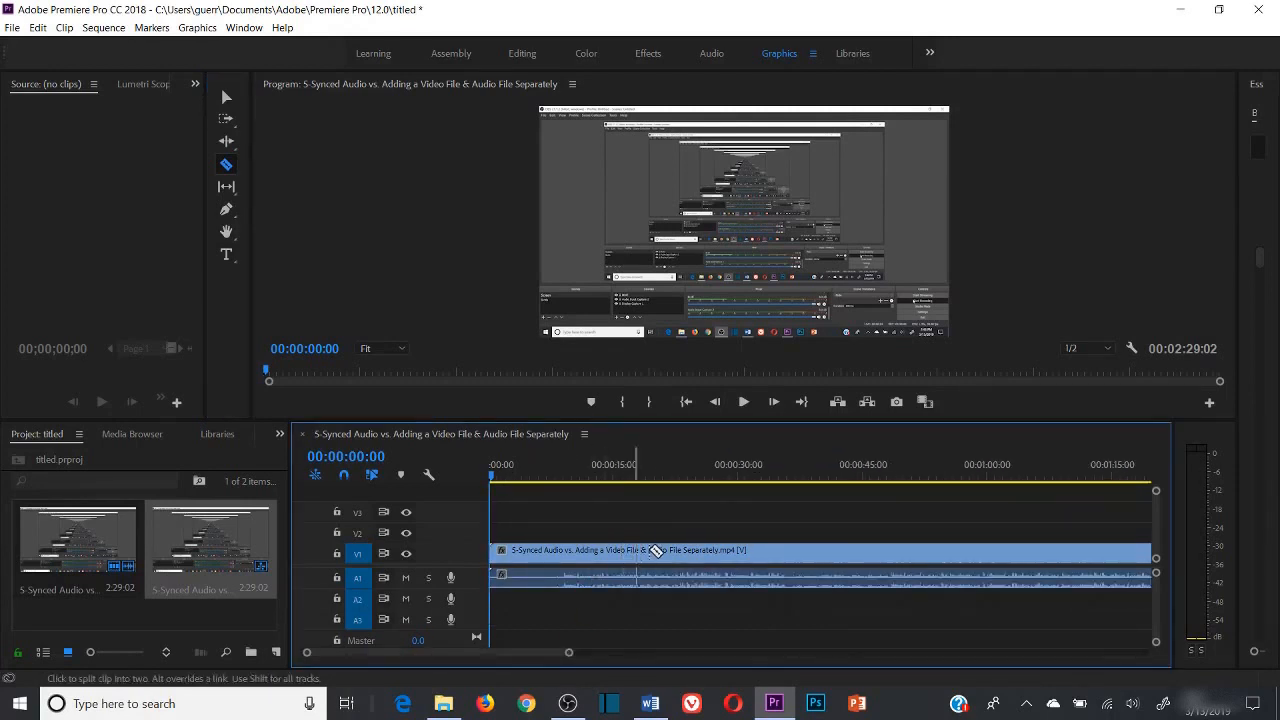
{"action": "left_click_drag", "start_coordinate": [566, 654], "coordinate": [470, 658]}
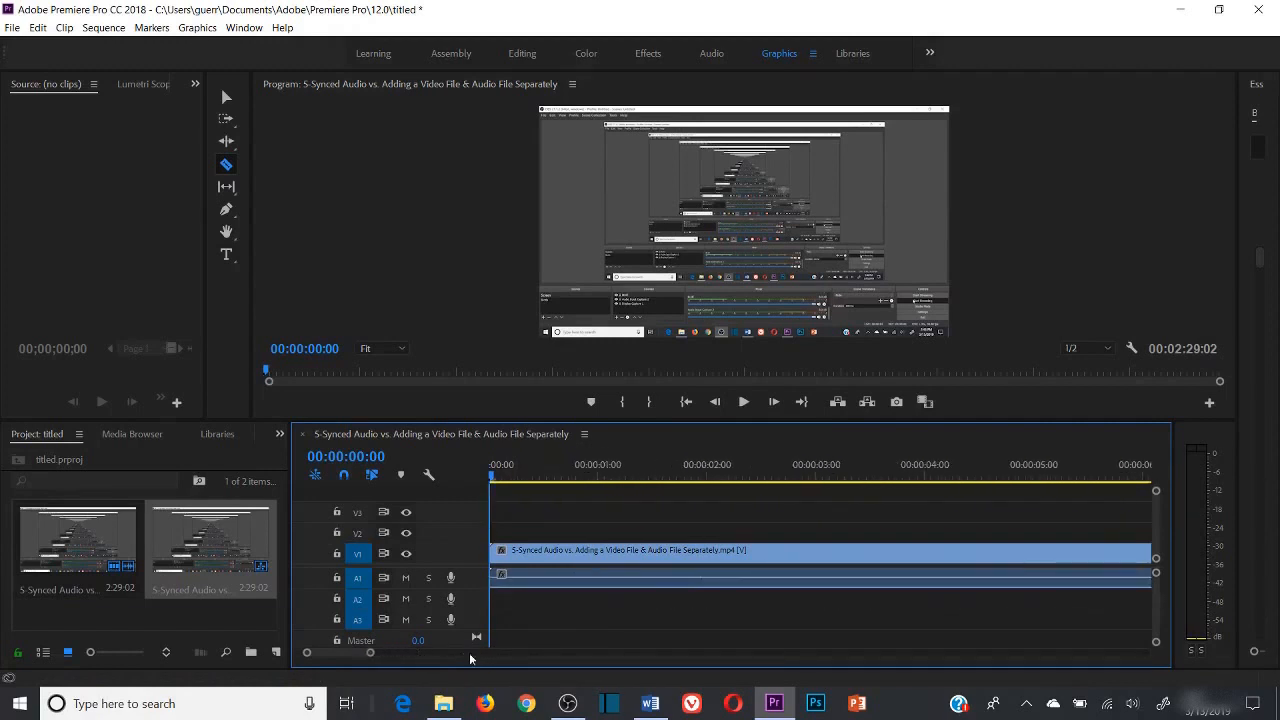
{"action": "left_click", "coordinate": [377, 653]}
{"action": "left_click_drag", "start_coordinate": [377, 657], "coordinate": [368, 658]}
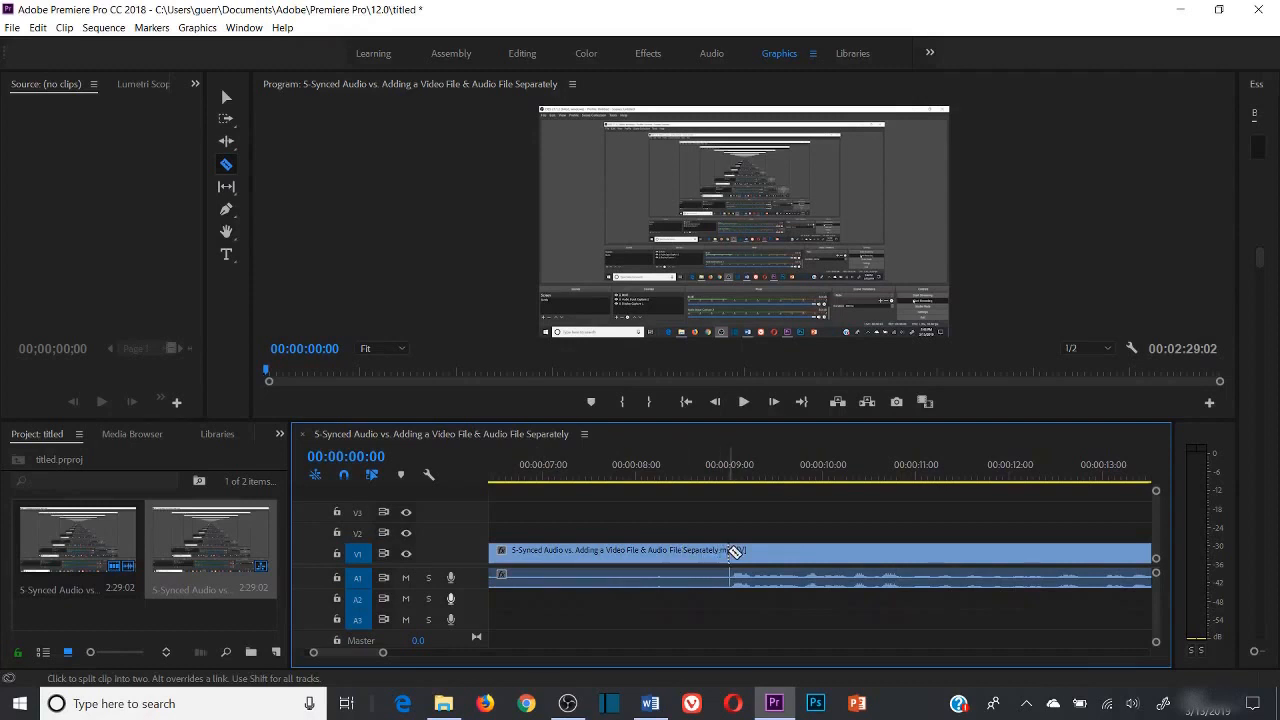
Jump to the sequence's end and back to its start, and play about the first 11 seconds
{"action": "left_click", "coordinate": [689, 405]}
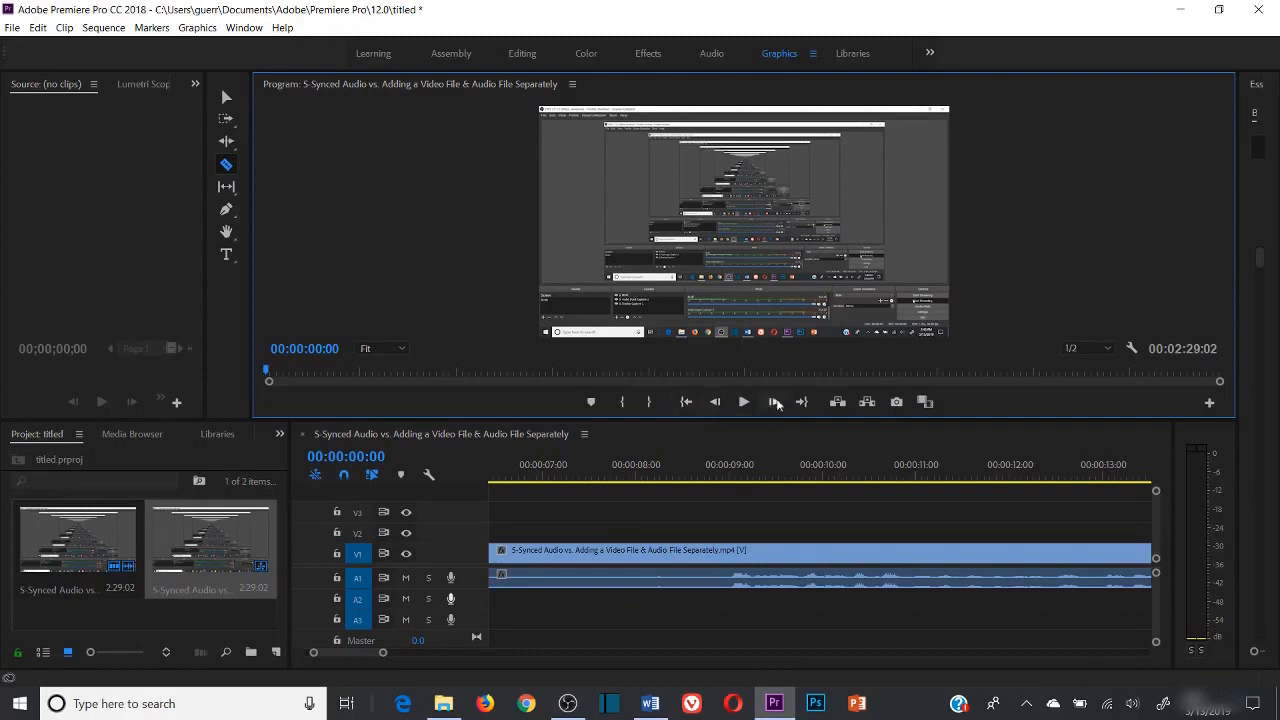
{"action": "left_click", "coordinate": [804, 402]}
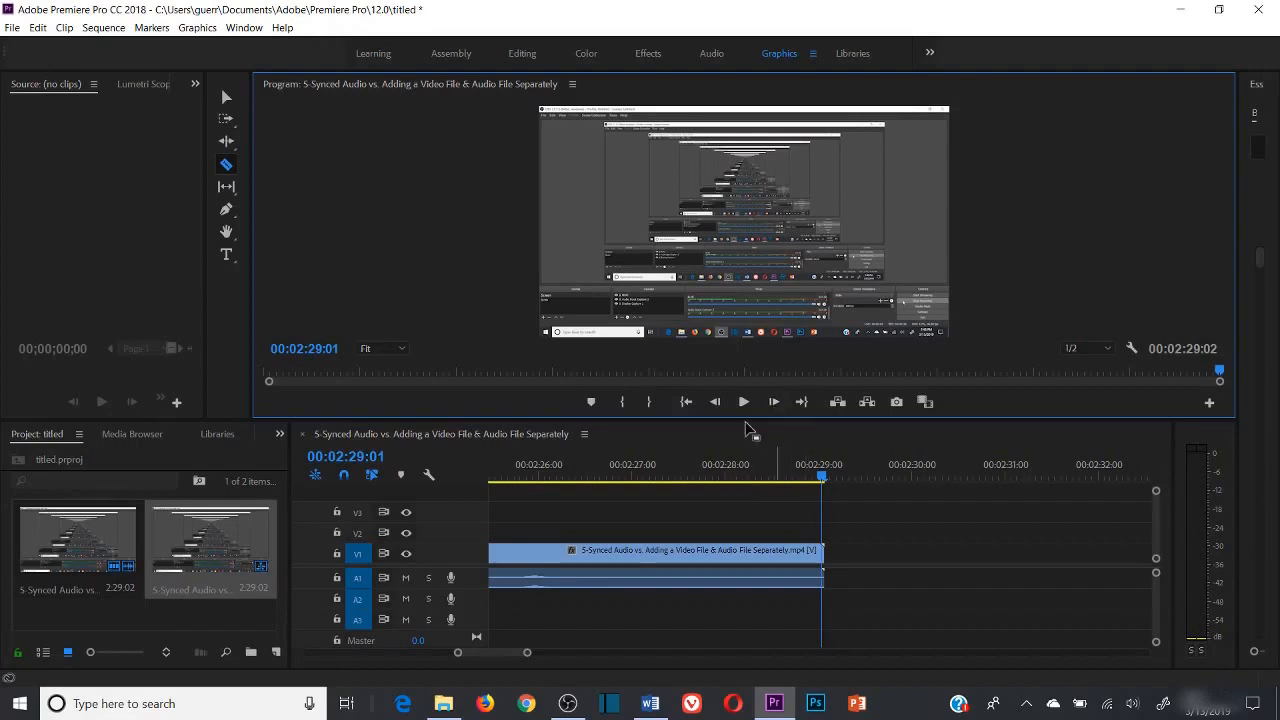
{"action": "left_click", "coordinate": [687, 402]}
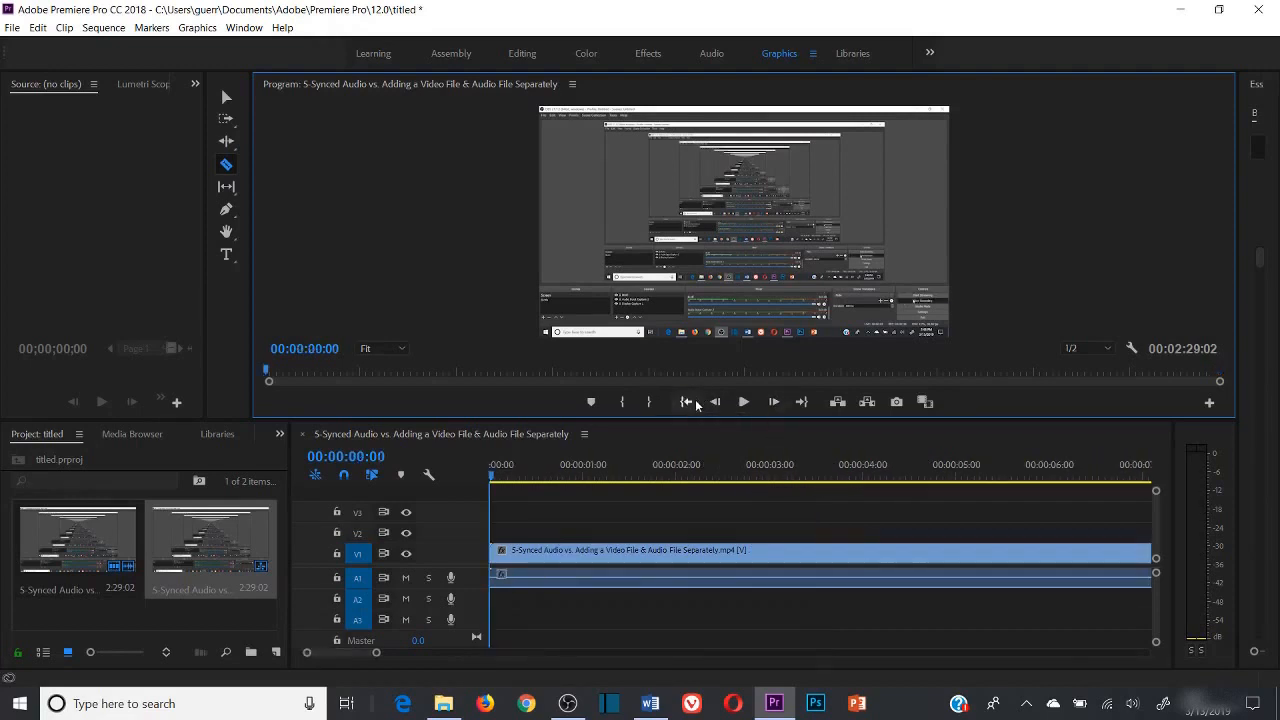
{"action": "left_click_drag", "start_coordinate": [375, 652], "coordinate": [420, 652]}
{"action": "left_click", "coordinate": [744, 402]}
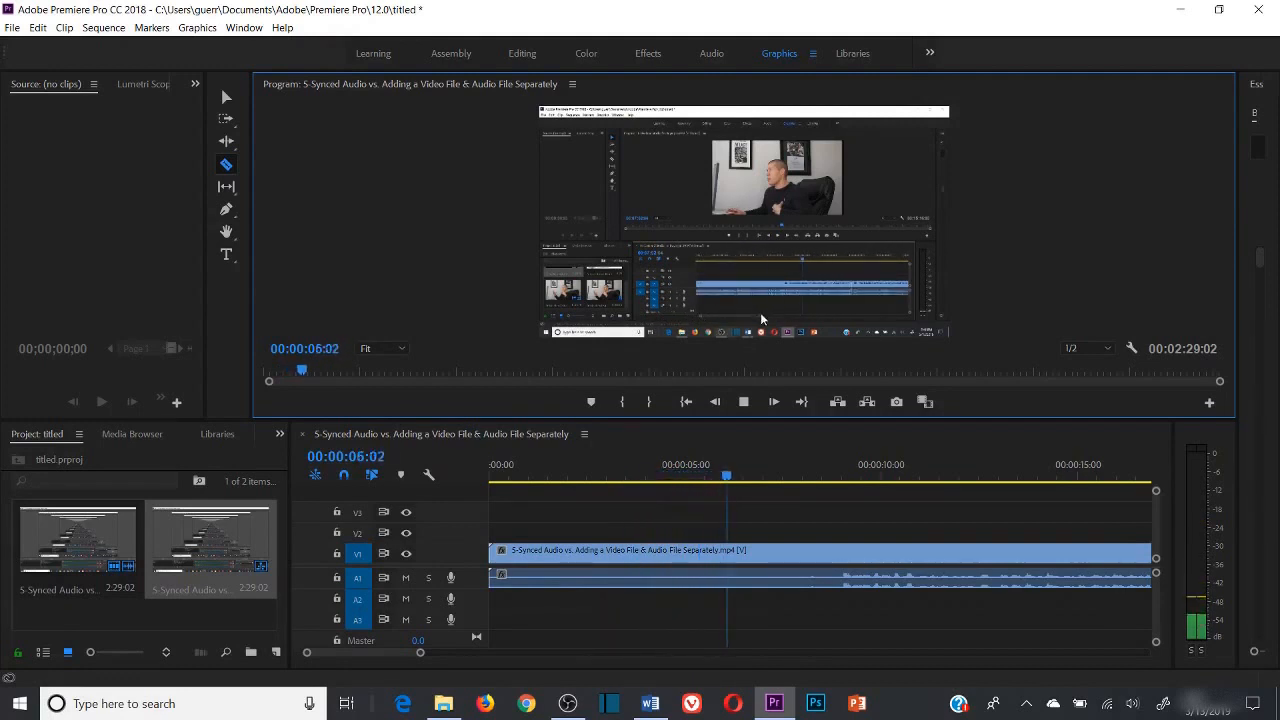
{"action": "left_click", "coordinate": [746, 404]}
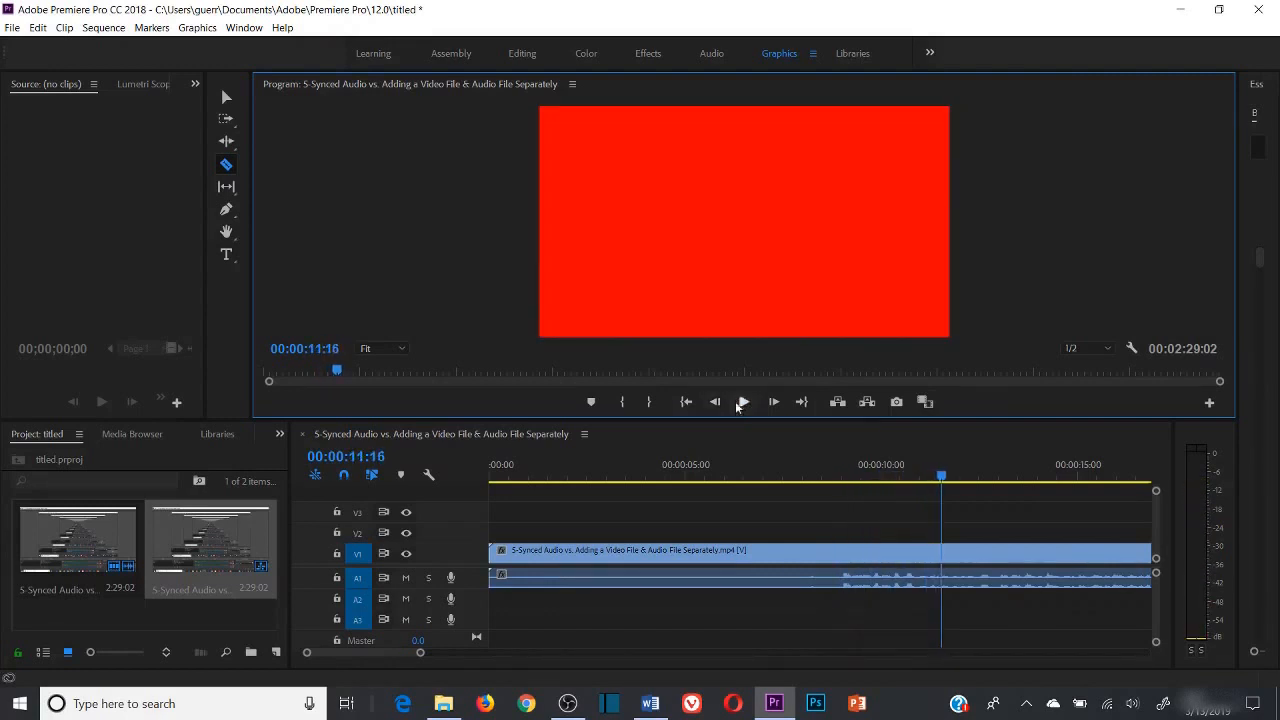
Split the clip with the Razor tool at about 00:00:09:00, just before the speech starts in the waveform
{"action": "left_click", "coordinate": [964, 479]}
{"action": "left_click", "coordinate": [838, 480]}
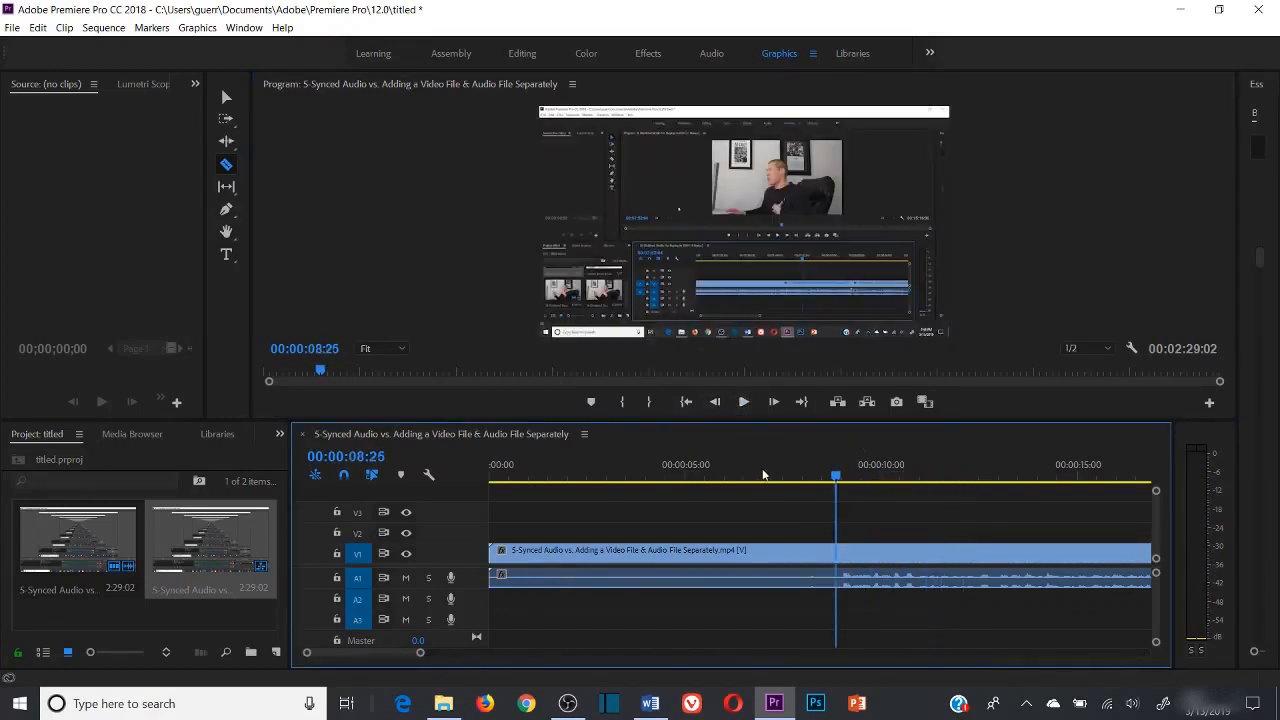
{"action": "left_click", "coordinate": [749, 479]}
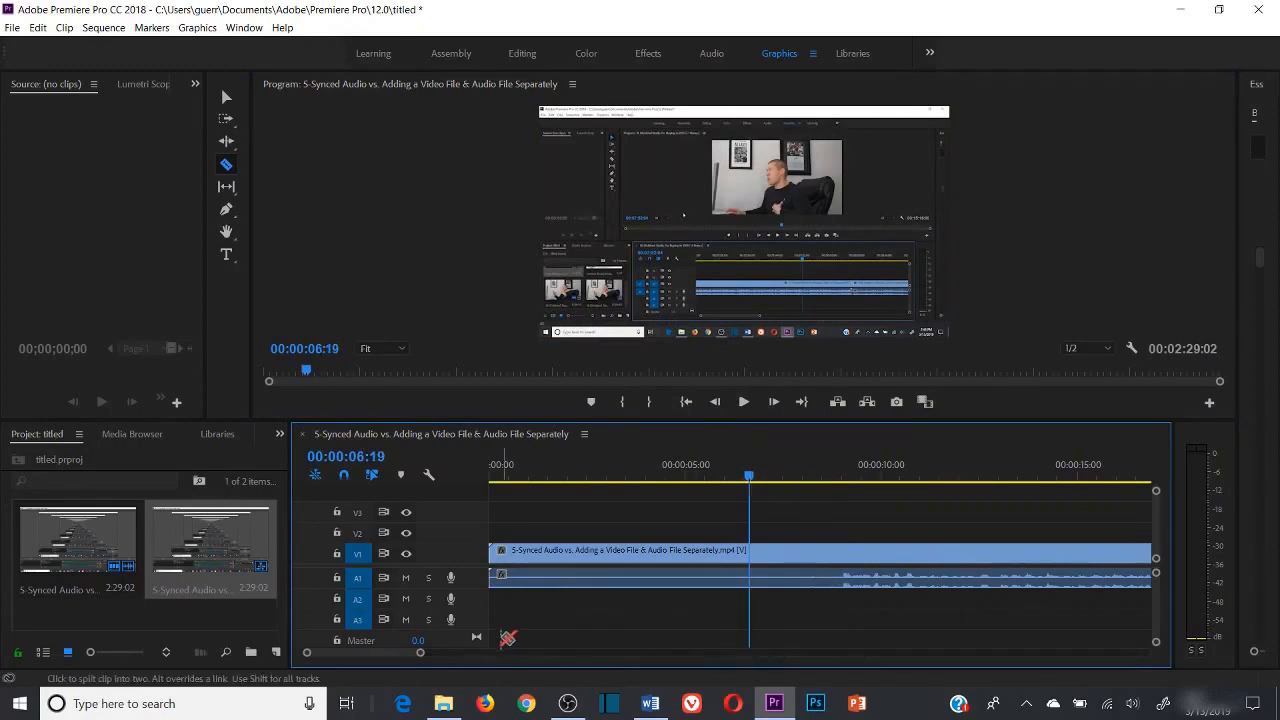
{"action": "left_click_drag", "start_coordinate": [420, 655], "coordinate": [375, 656]}
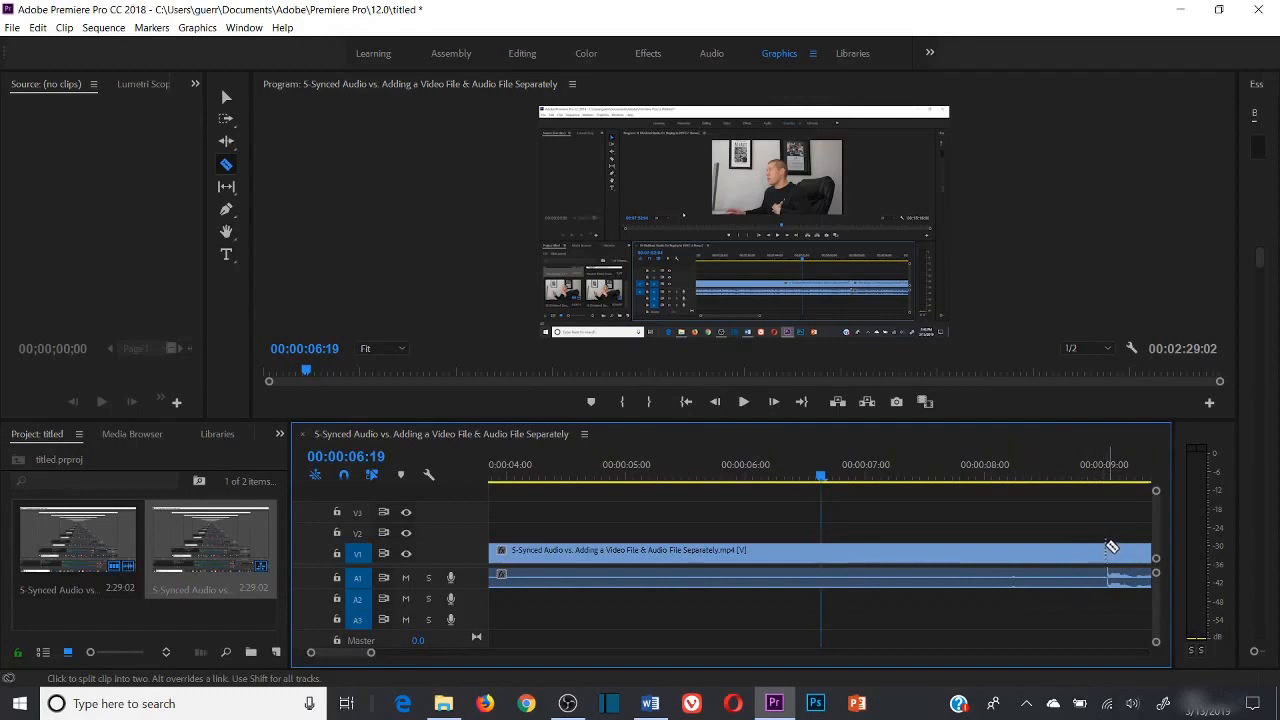
{"action": "left_click", "coordinate": [1132, 477]}
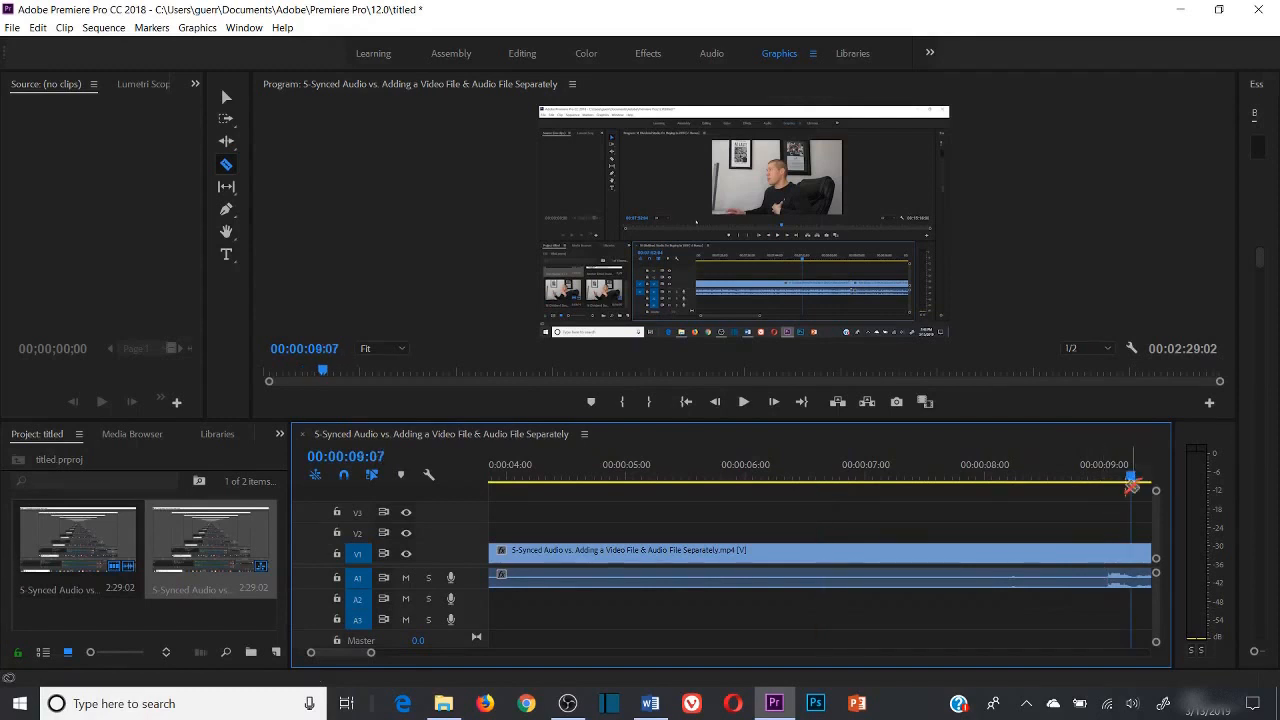
{"action": "scroll", "coordinate": [327, 656], "scroll_direction": "down", "scroll_amount": 3}
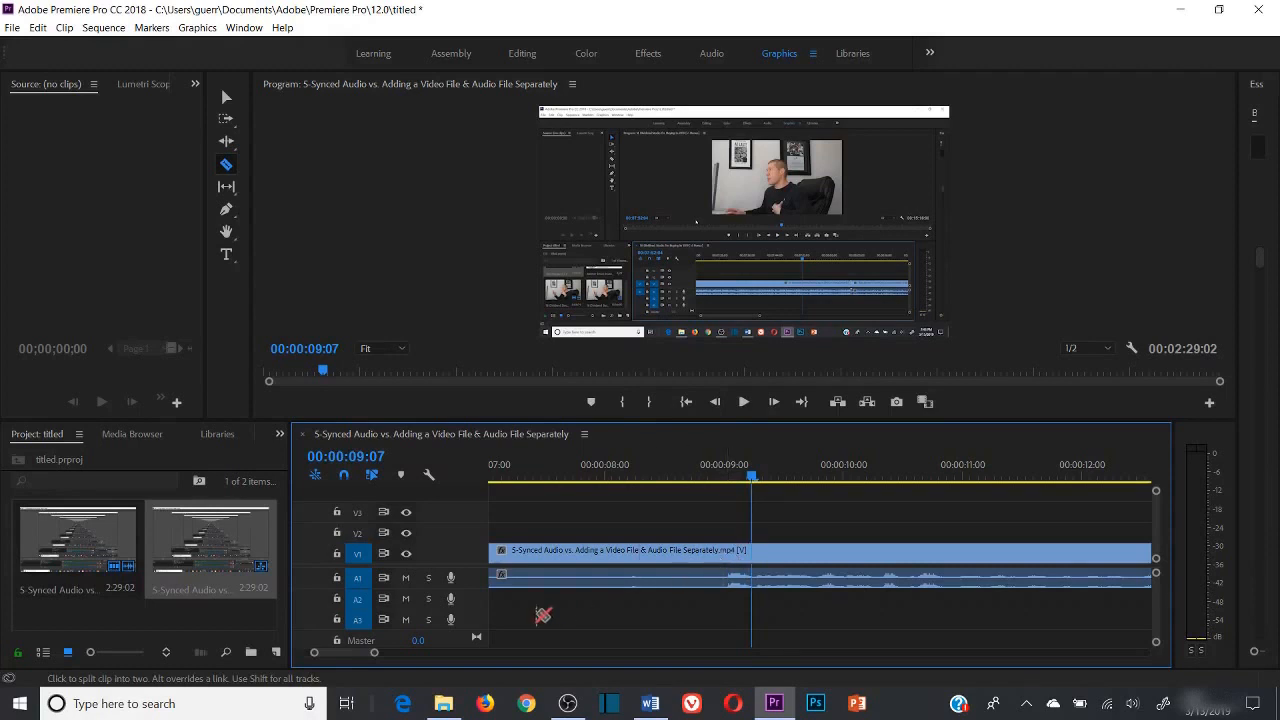
{"action": "left_click_drag", "start_coordinate": [374, 653], "coordinate": [348, 655]}
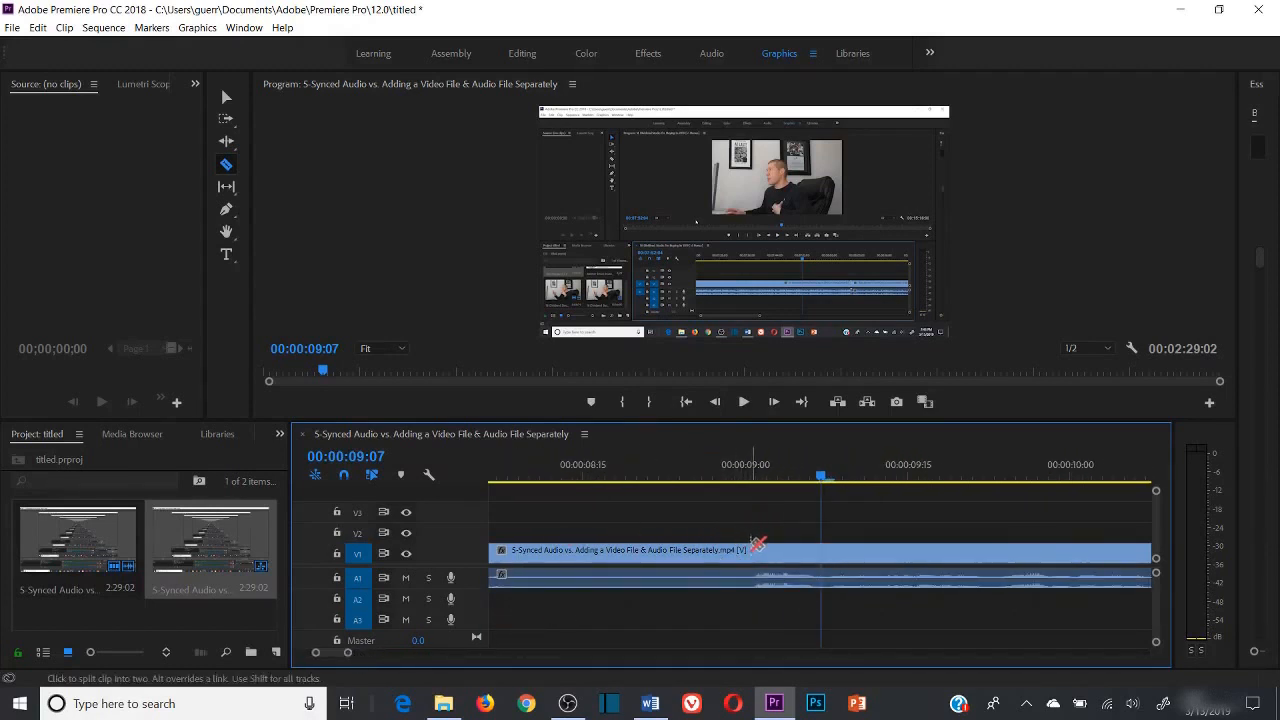
{"action": "left_click", "coordinate": [725, 549]}
{"action": "left_click", "coordinate": [749, 549]}
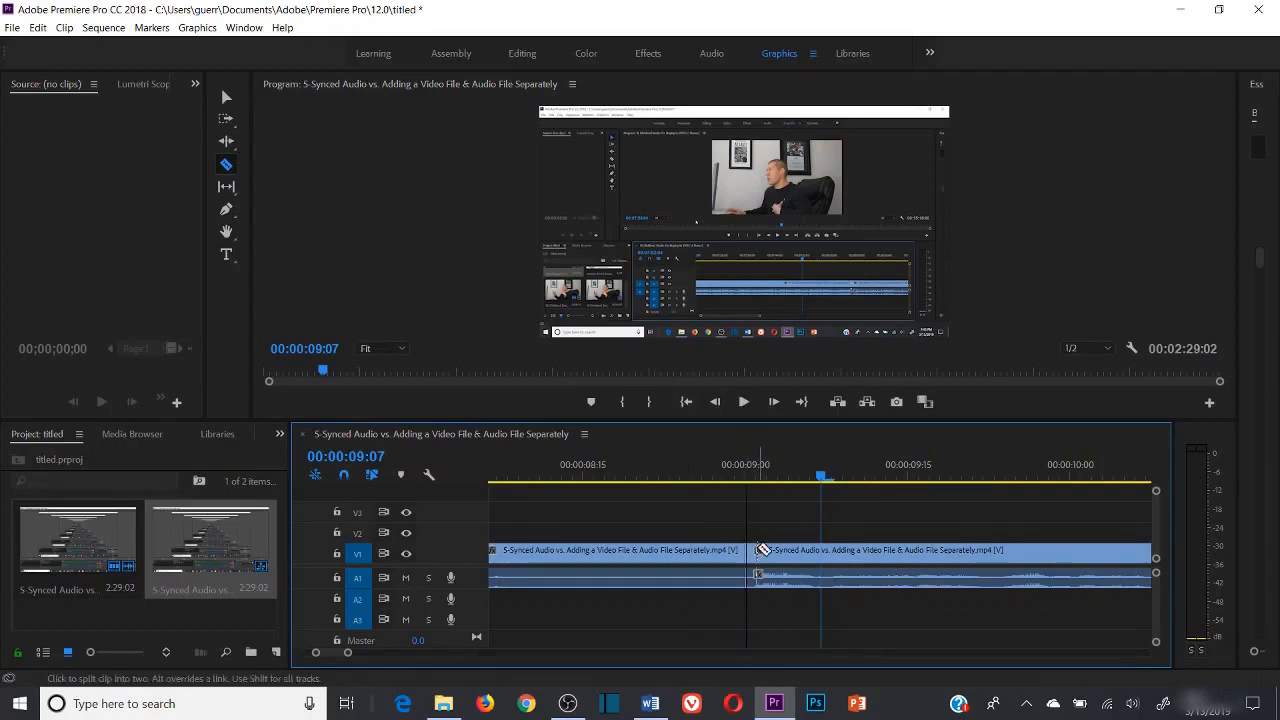
Check the split by selecting the segment after the cut and the one before it, and return to the Razor tool
{"action": "left_click", "coordinate": [227, 97]}
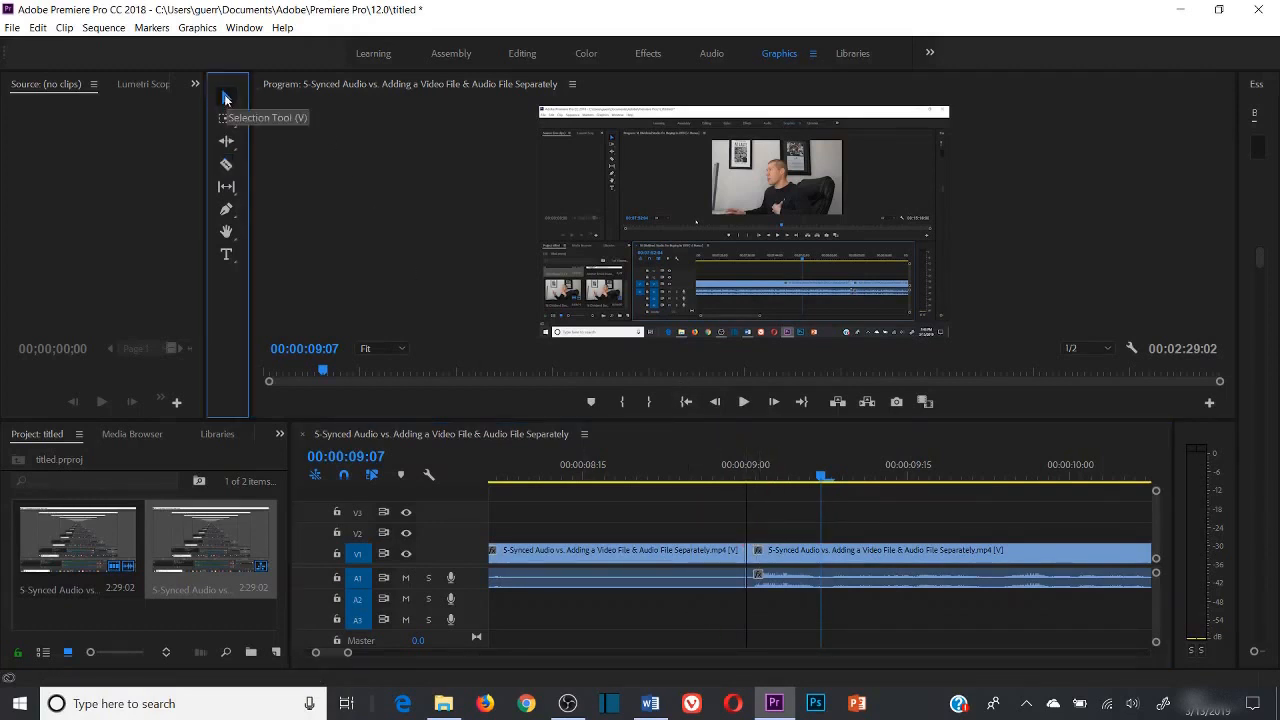
{"action": "left_click", "coordinate": [763, 556]}
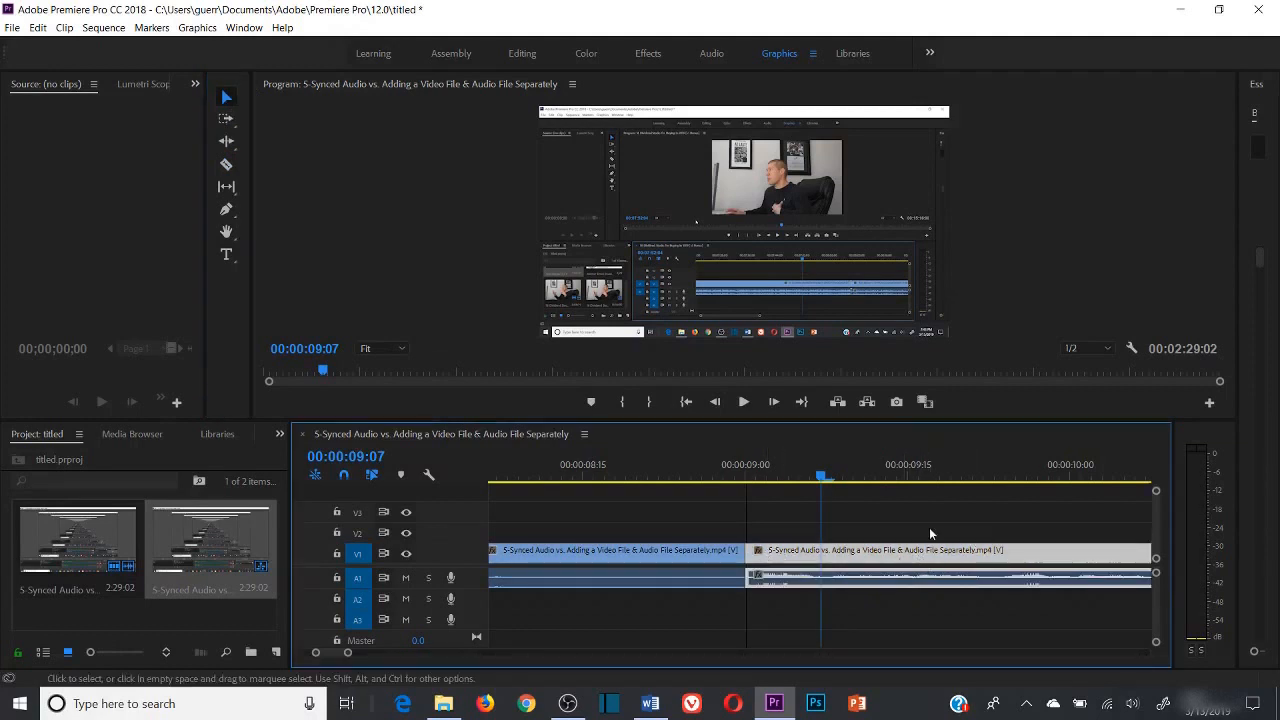
{"action": "left_click", "coordinate": [909, 604]}
{"action": "left_click", "coordinate": [703, 558]}
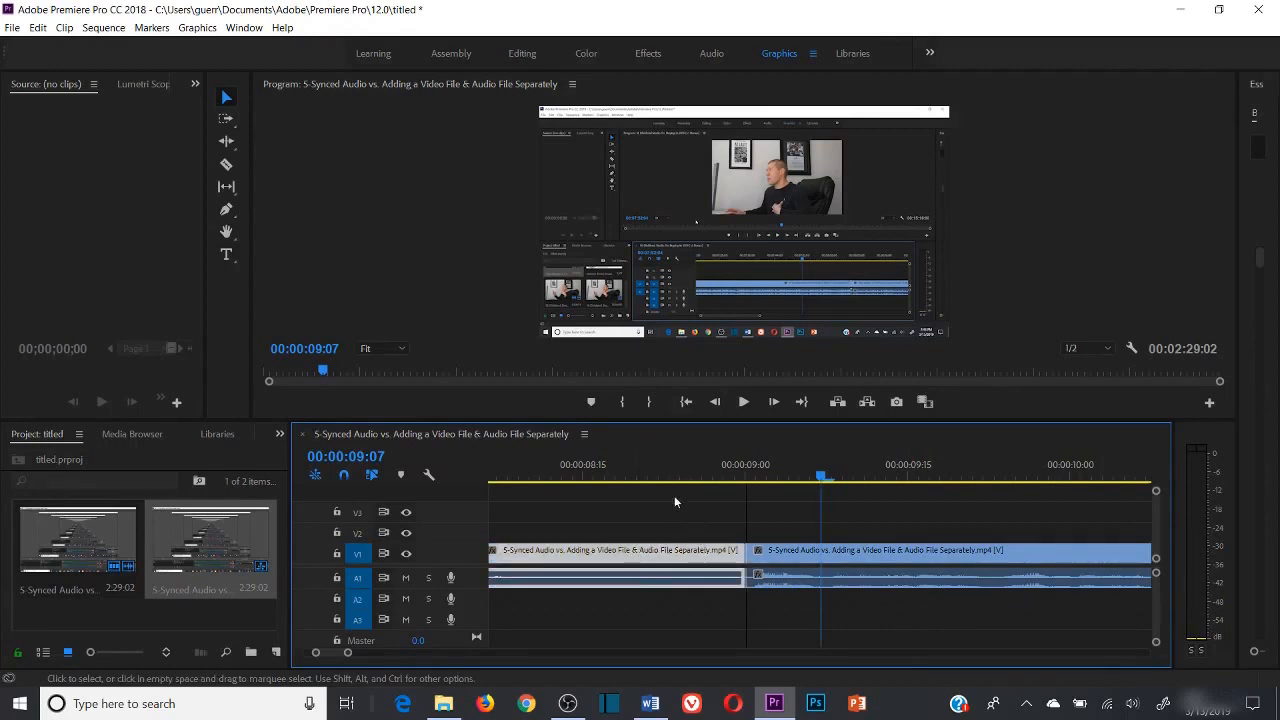
{"action": "left_click", "coordinate": [226, 166]}
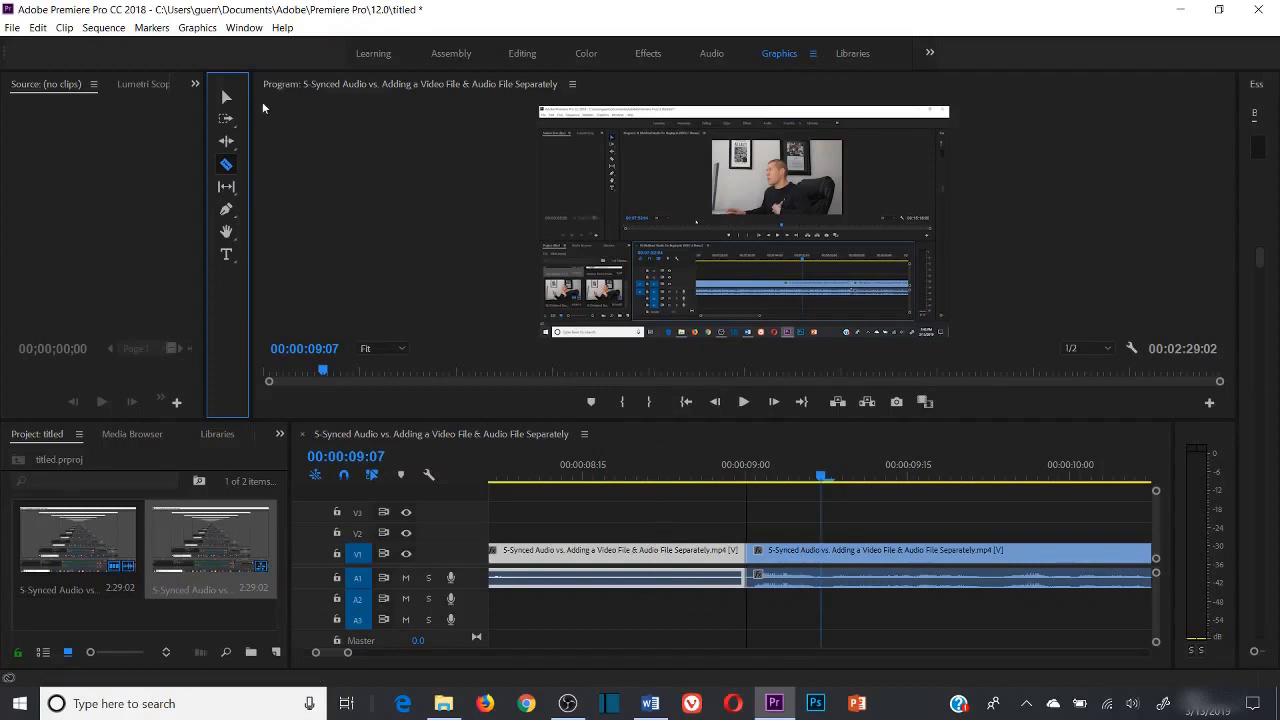
Try clearing the silent opening segment before the cut and undo the deletion
{"action": "right_click", "coordinate": [621, 550]}
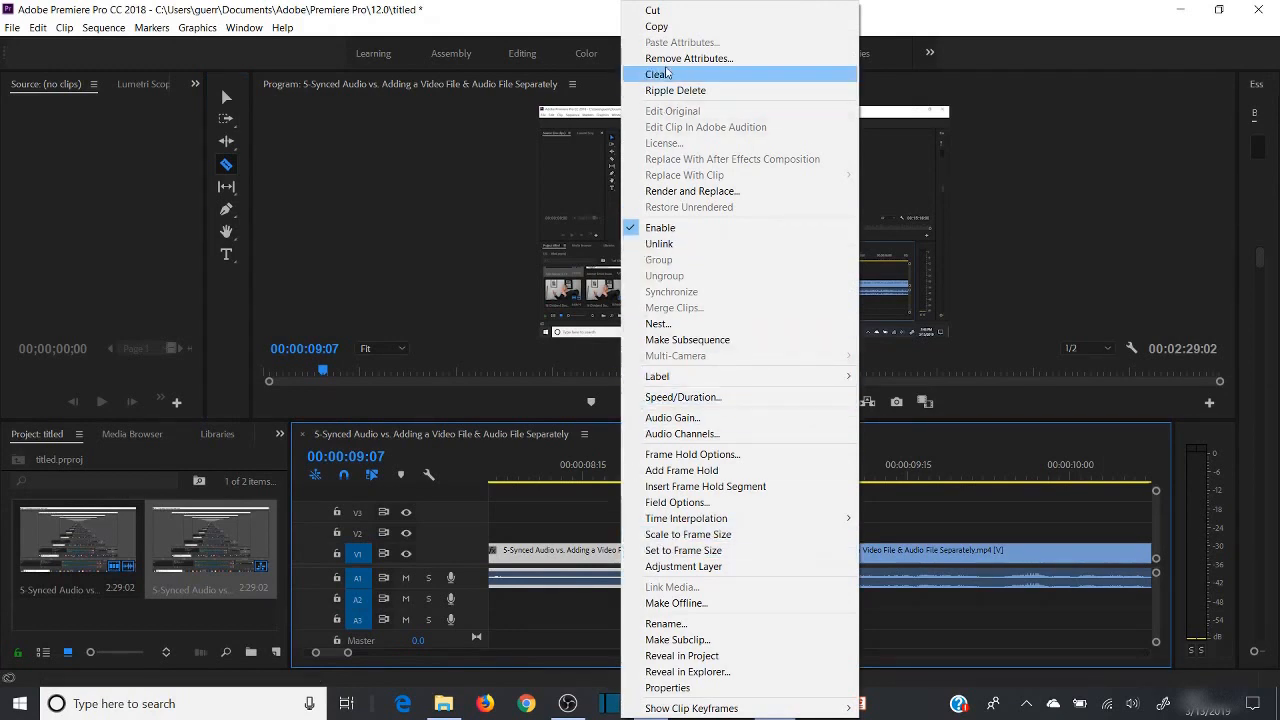
{"action": "left_click", "coordinate": [659, 75]}
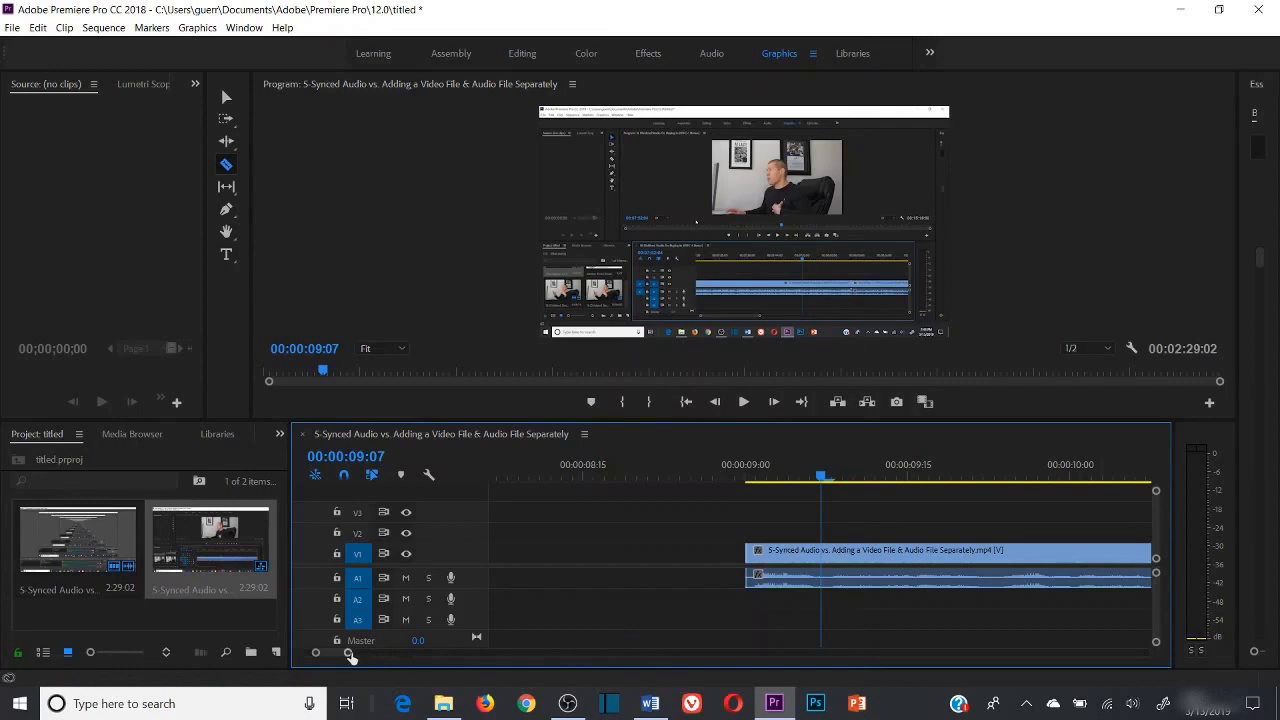
{"action": "left_click_drag", "start_coordinate": [350, 655], "coordinate": [498, 653]}
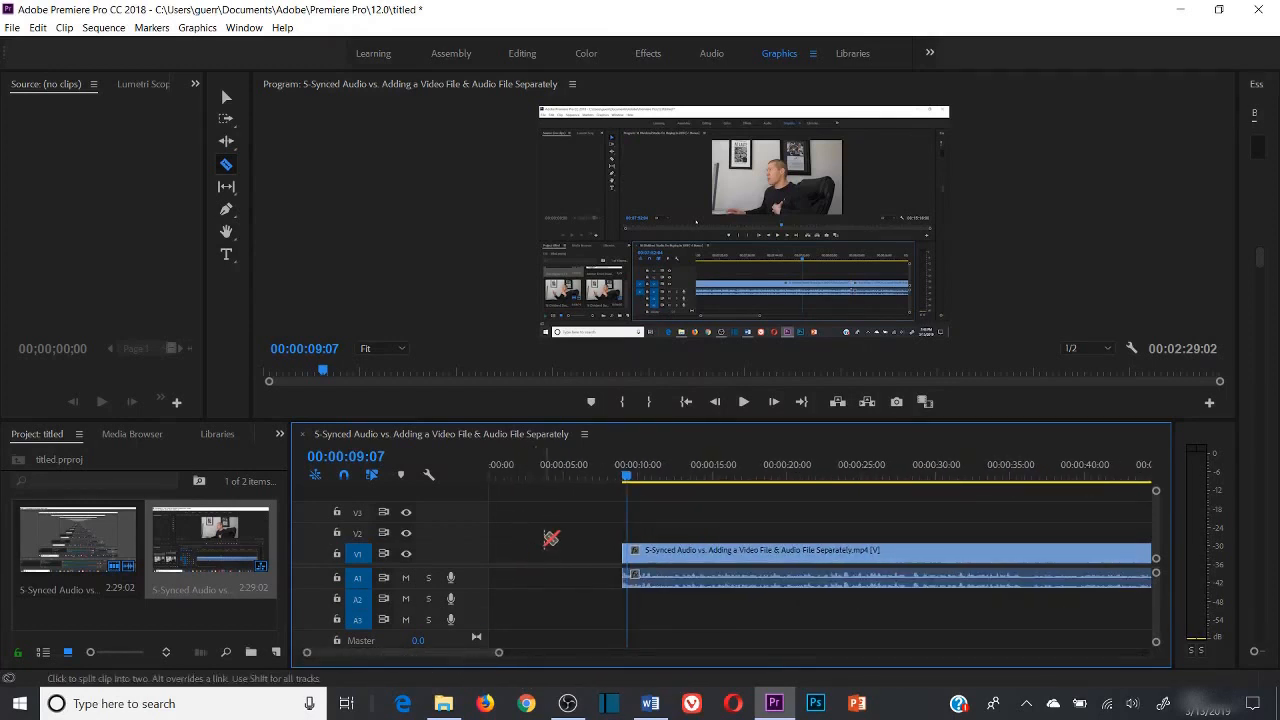
{"action": "key", "text": "ctrl+z"}
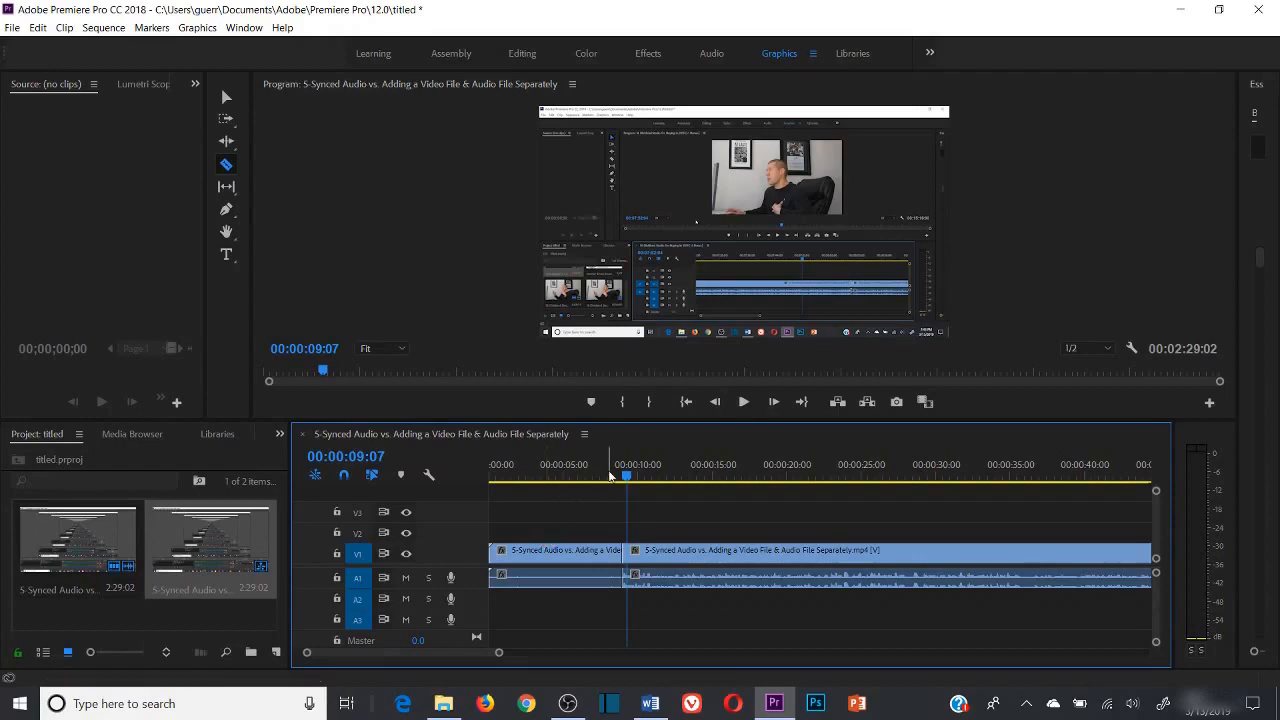
{"action": "right_click", "coordinate": [557, 575]}
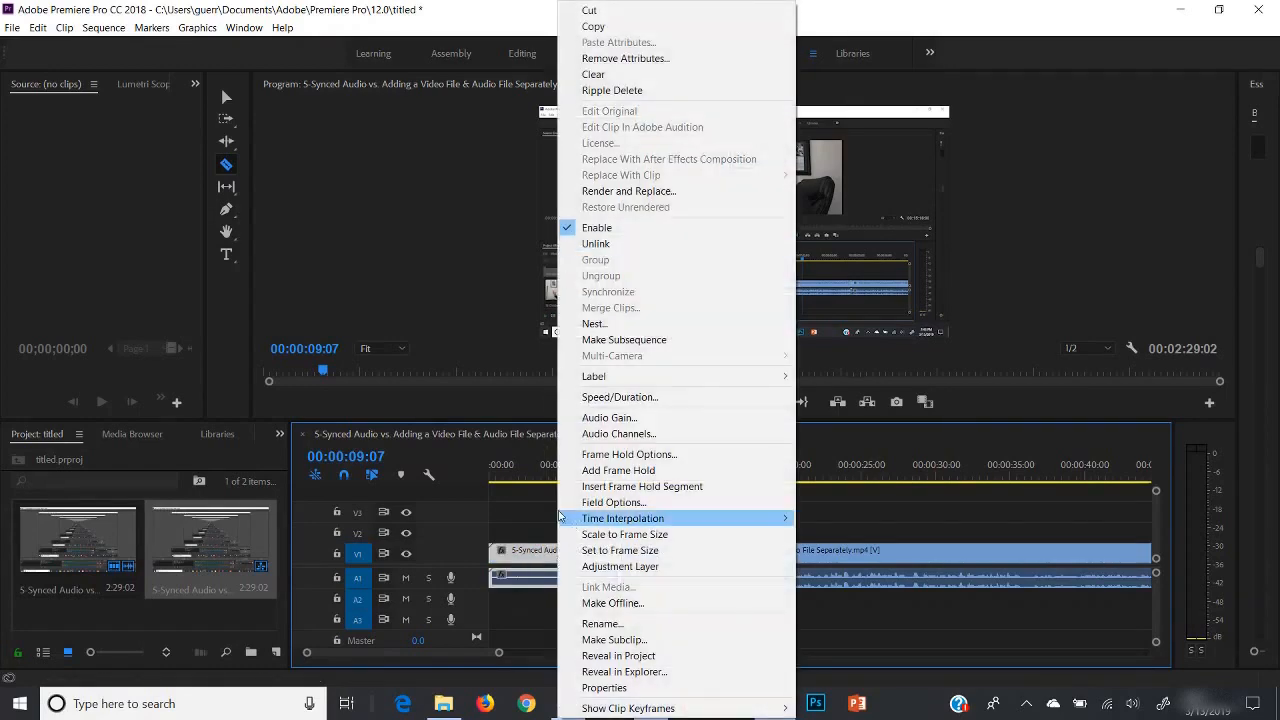
{"action": "left_click", "coordinate": [526, 473]}
{"action": "left_click_drag", "start_coordinate": [499, 652], "coordinate": [515, 652]}
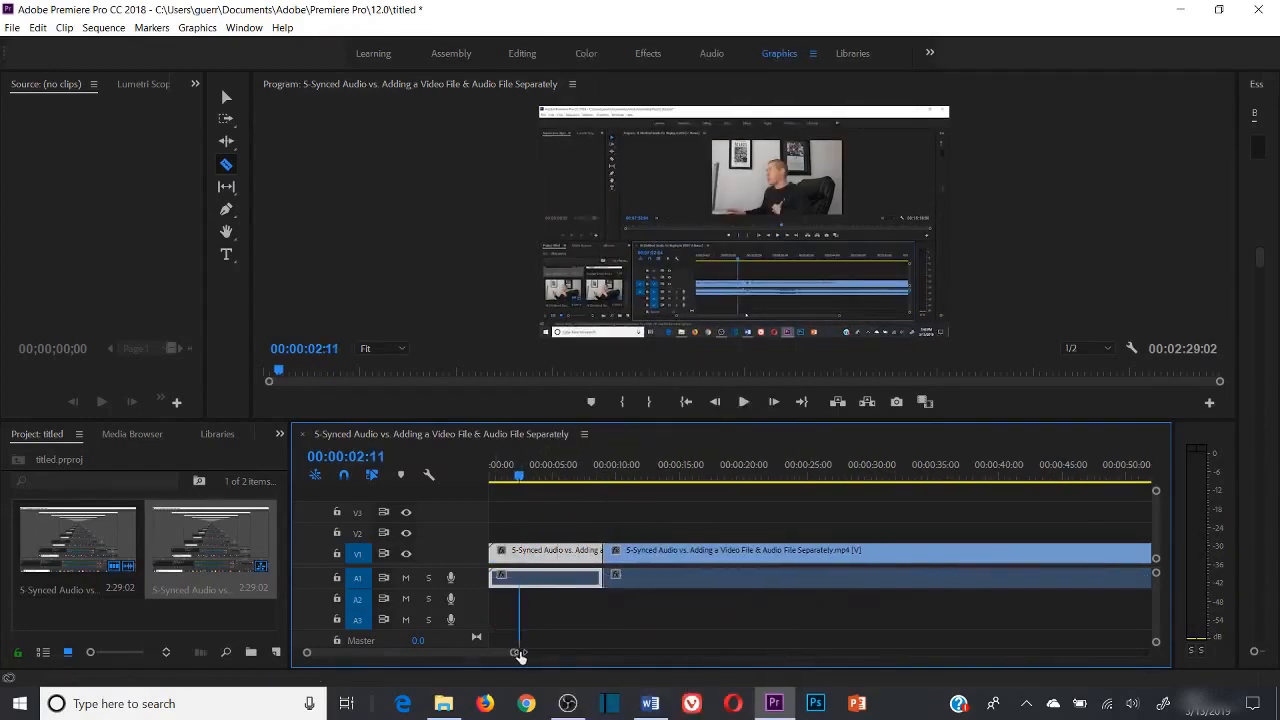
{"action": "right_click", "coordinate": [527, 576]}
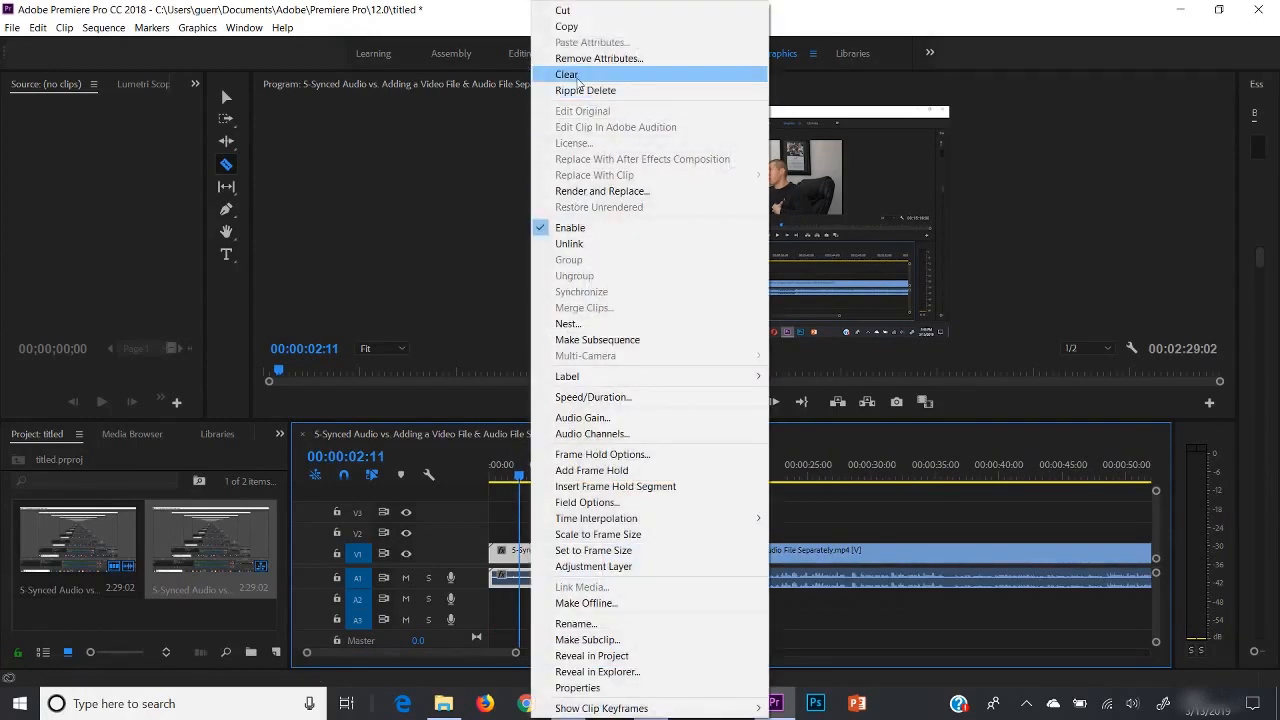
{"action": "left_click", "coordinate": [576, 59]}
{"action": "left_click", "coordinate": [730, 555]}
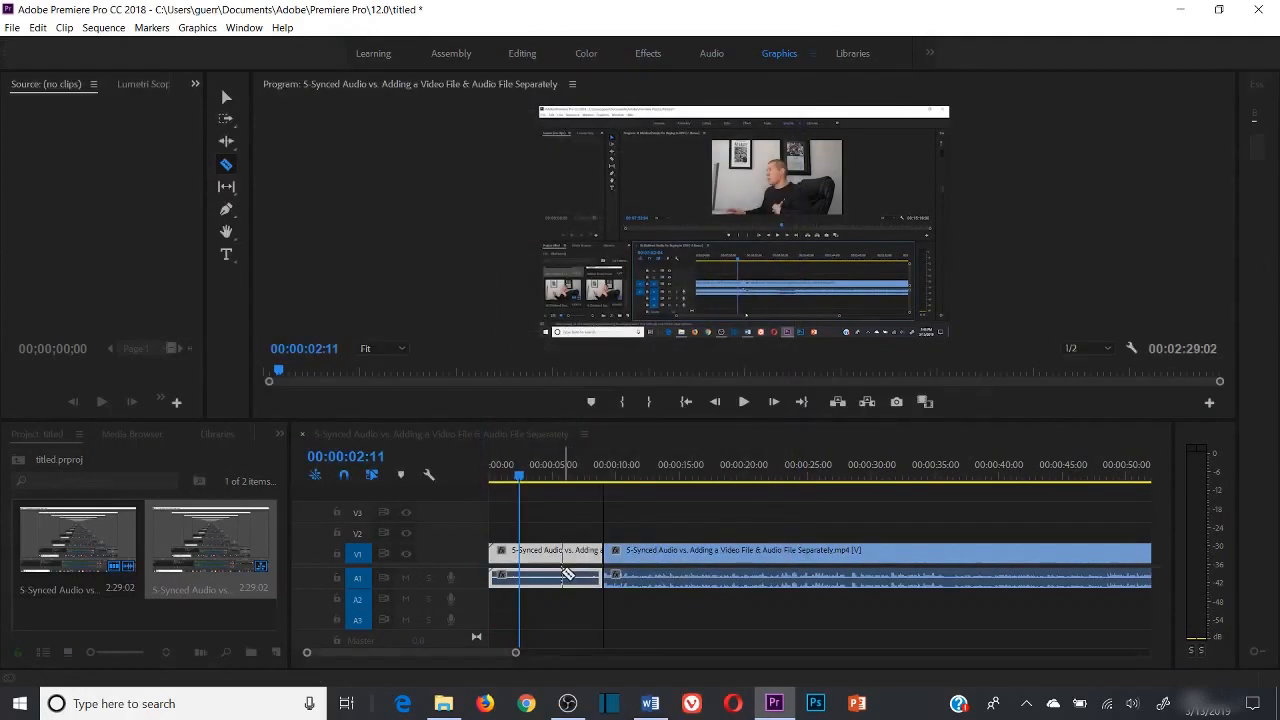
Clear the silent opening segment before the cut, leaving its gap on the timeline
{"action": "right_click", "coordinate": [558, 577]}
{"action": "left_click", "coordinate": [591, 75]}
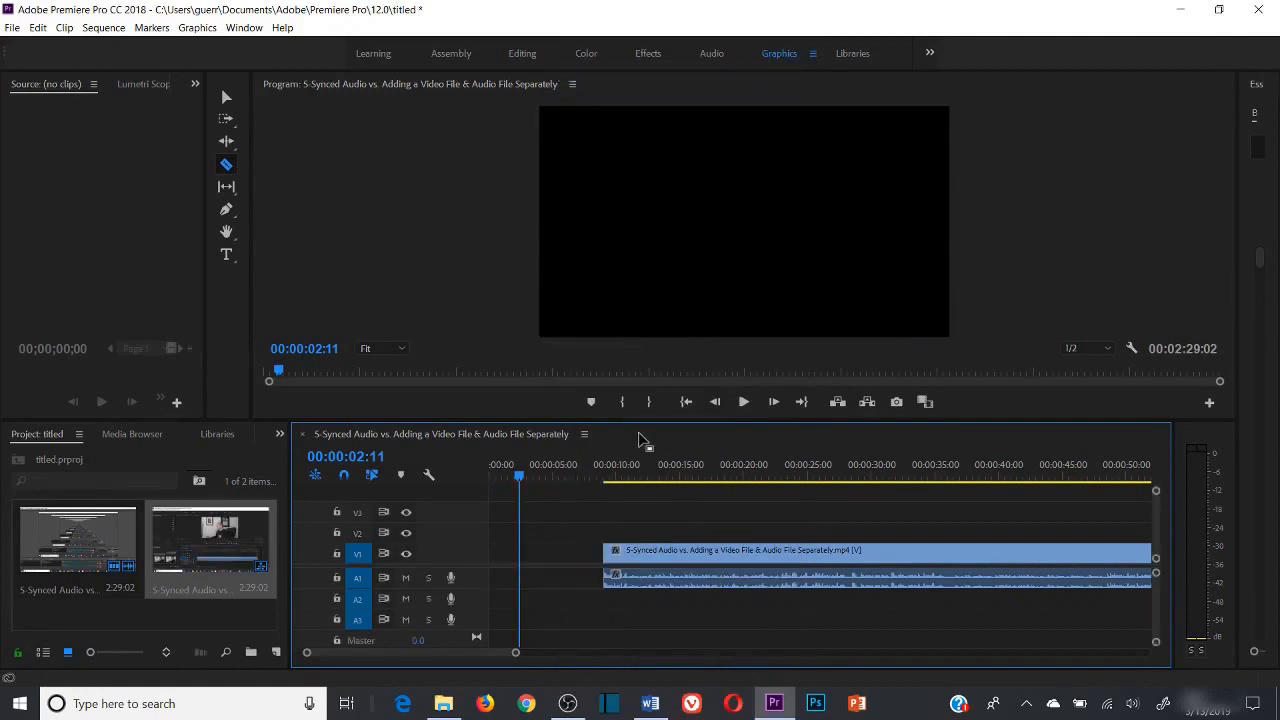
Play the sequence from its start to review the gap before the remaining clip, and stop playback inside the gap
{"action": "left_click", "coordinate": [686, 401]}
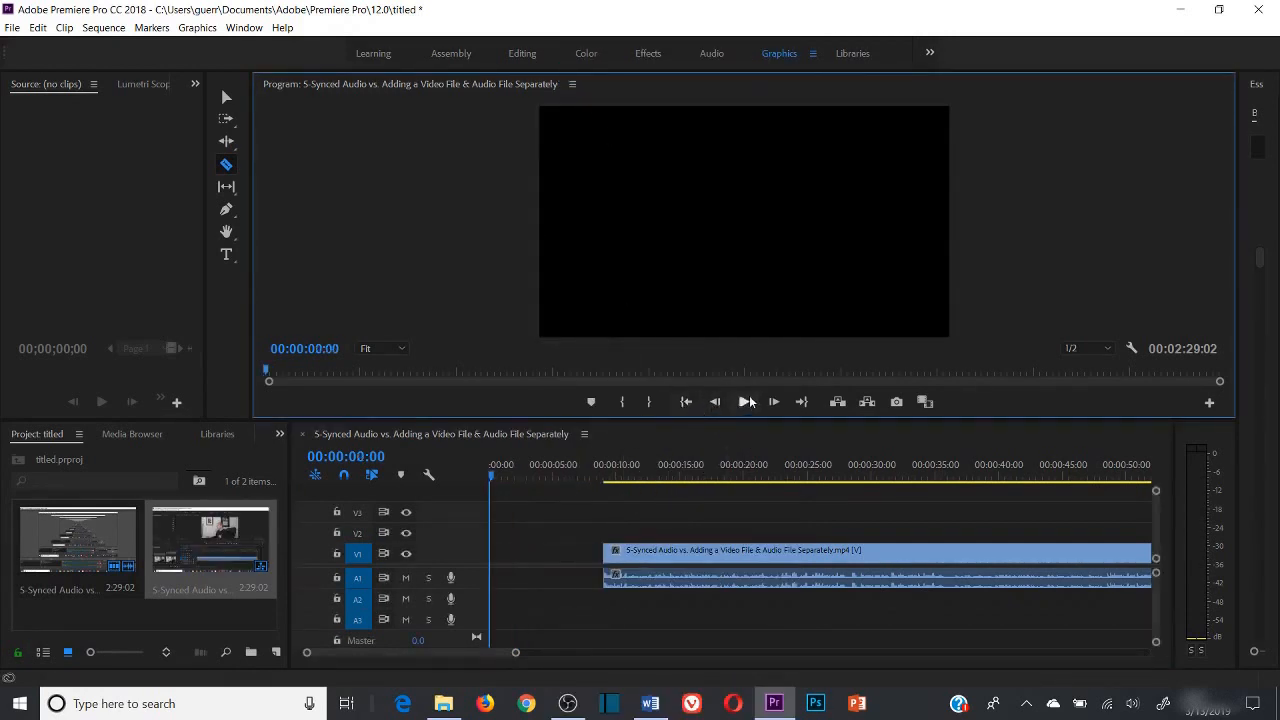
{"action": "left_click", "coordinate": [747, 402]}
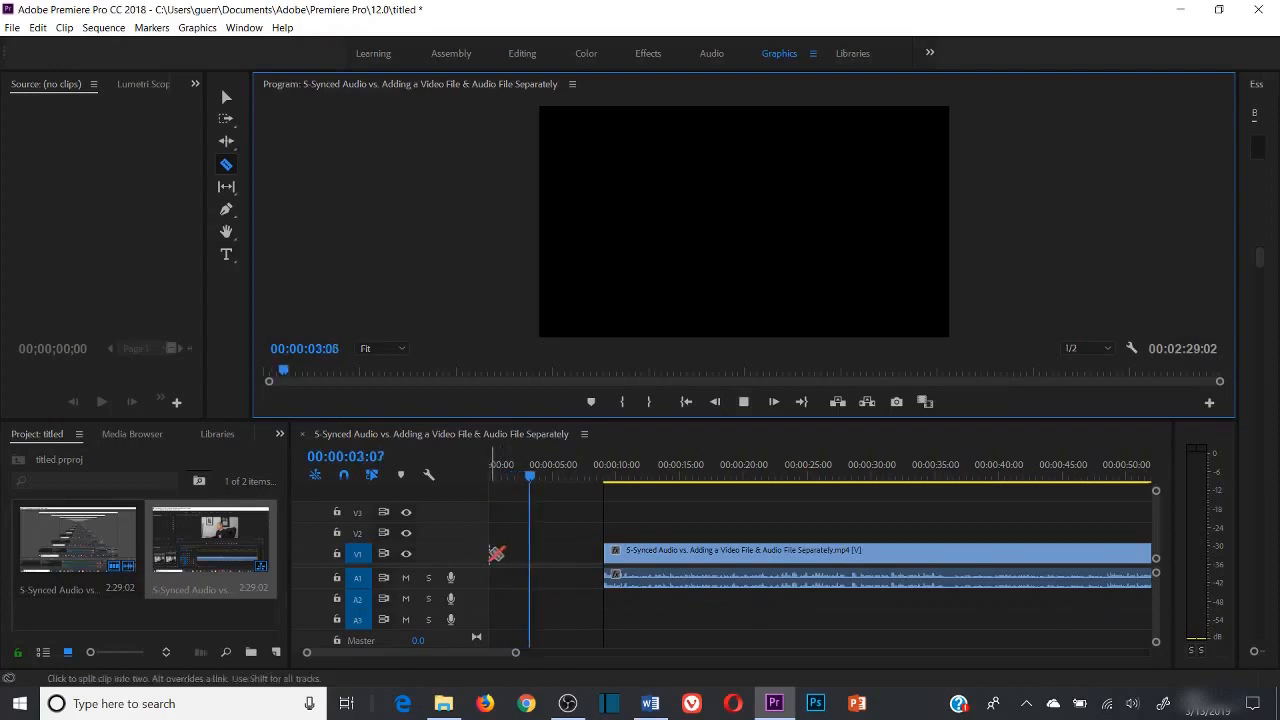
{"action": "key", "text": "space"}
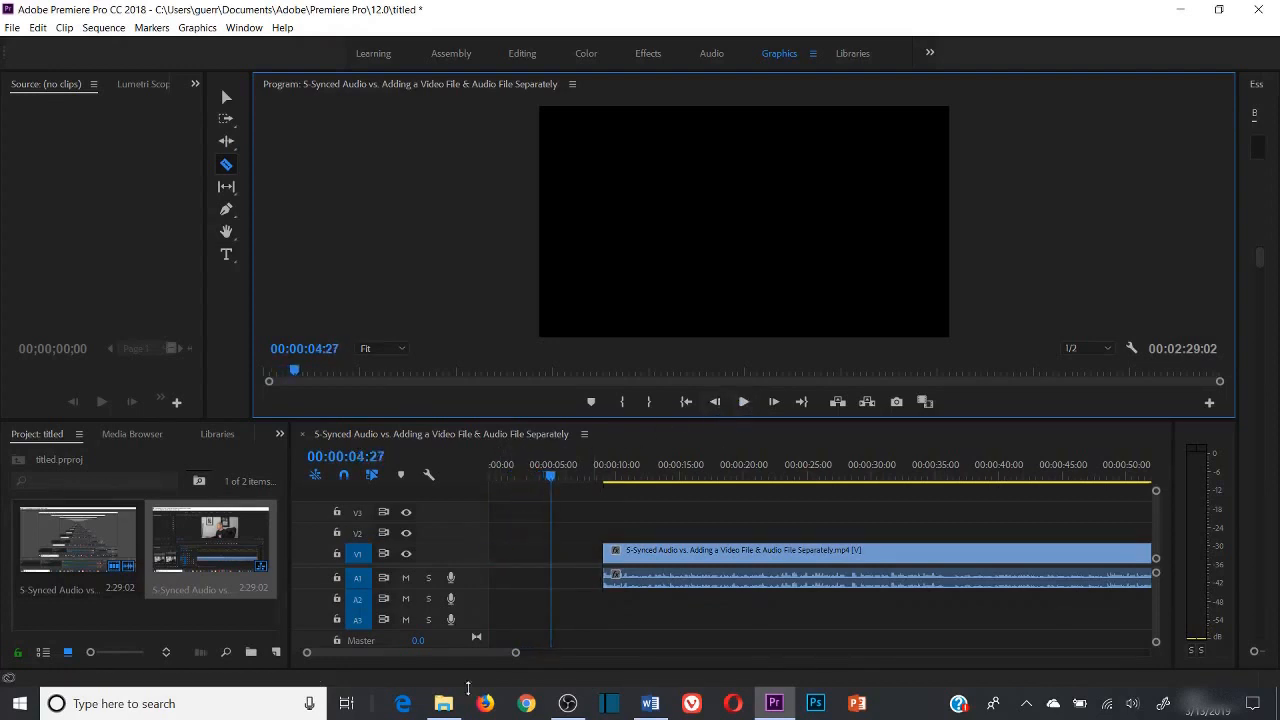
Split the clip at about 00:00:33:00 and 00:00:44:20, and clear the segment between the cuts, leaving a gap
{"action": "left_click_drag", "start_coordinate": [487, 653], "coordinate": [496, 653]}
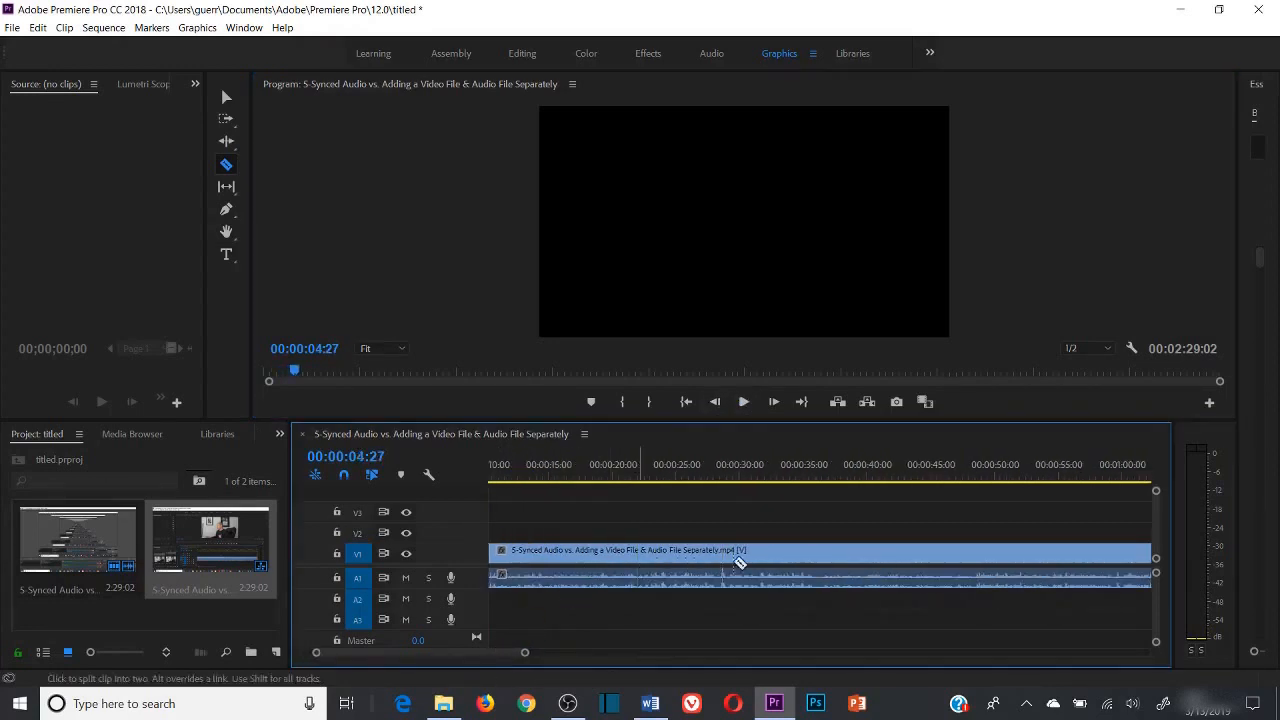
{"action": "left_click", "coordinate": [780, 551]}
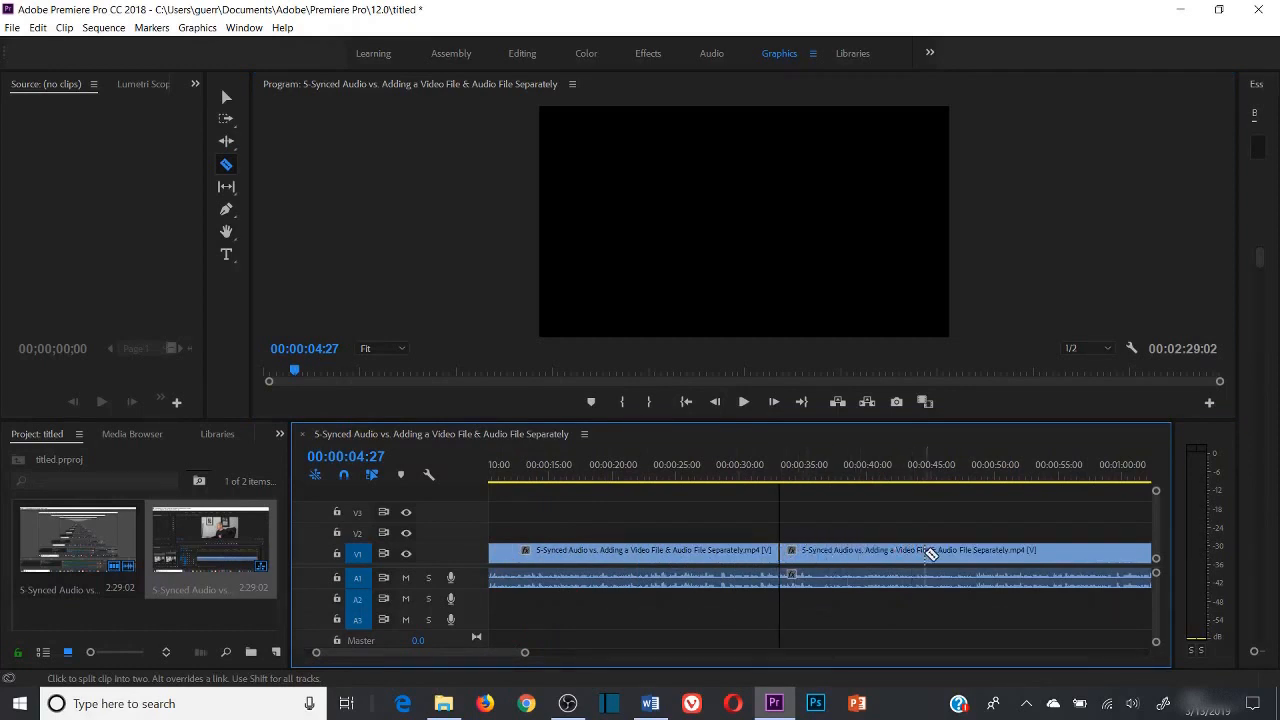
{"action": "left_click", "coordinate": [926, 552]}
{"action": "right_click", "coordinate": [893, 553]}
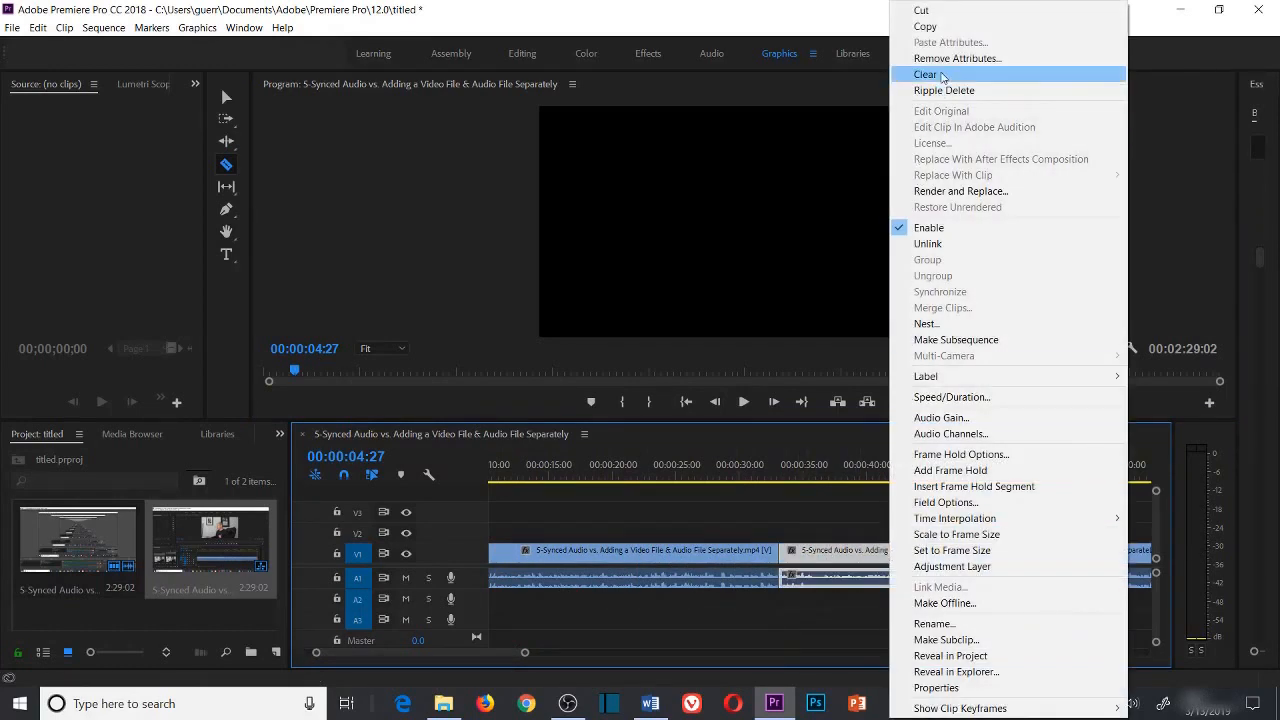
{"action": "left_click", "coordinate": [910, 76]}
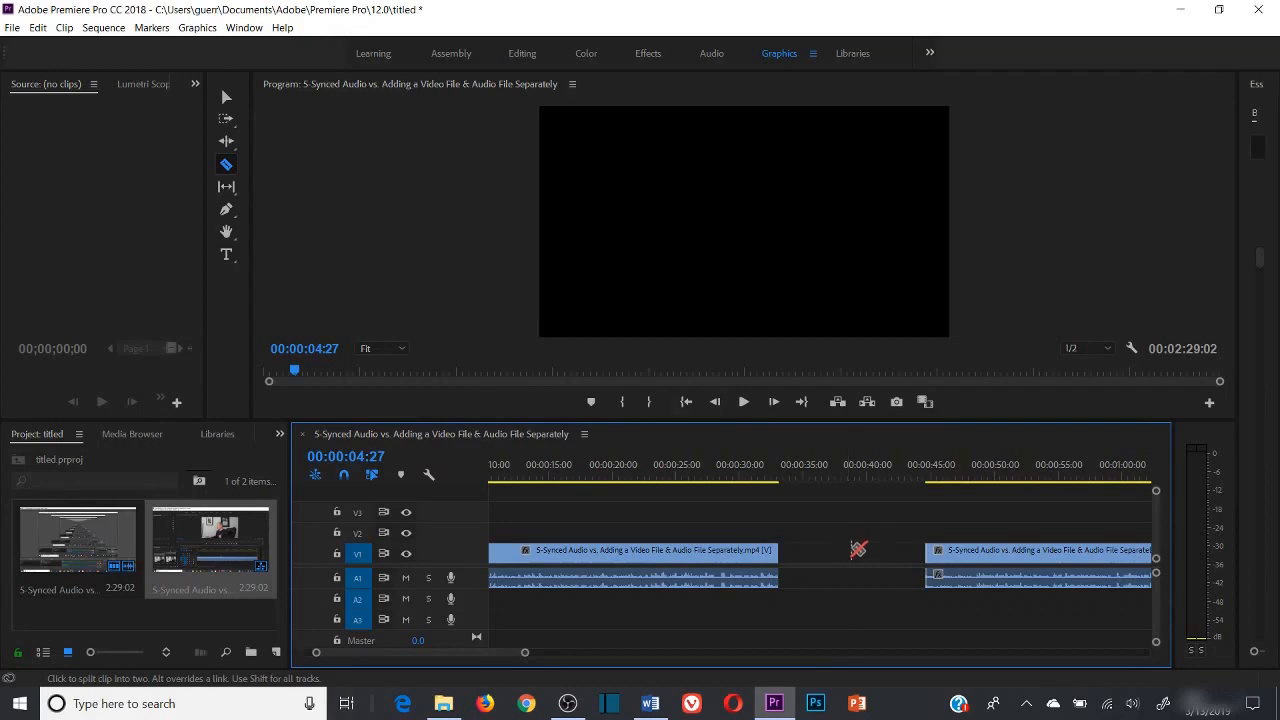
Play the sequence from just before the middle gap to review how the cleared section plays
{"action": "left_click", "coordinate": [757, 480]}
{"action": "left_click", "coordinate": [743, 401]}
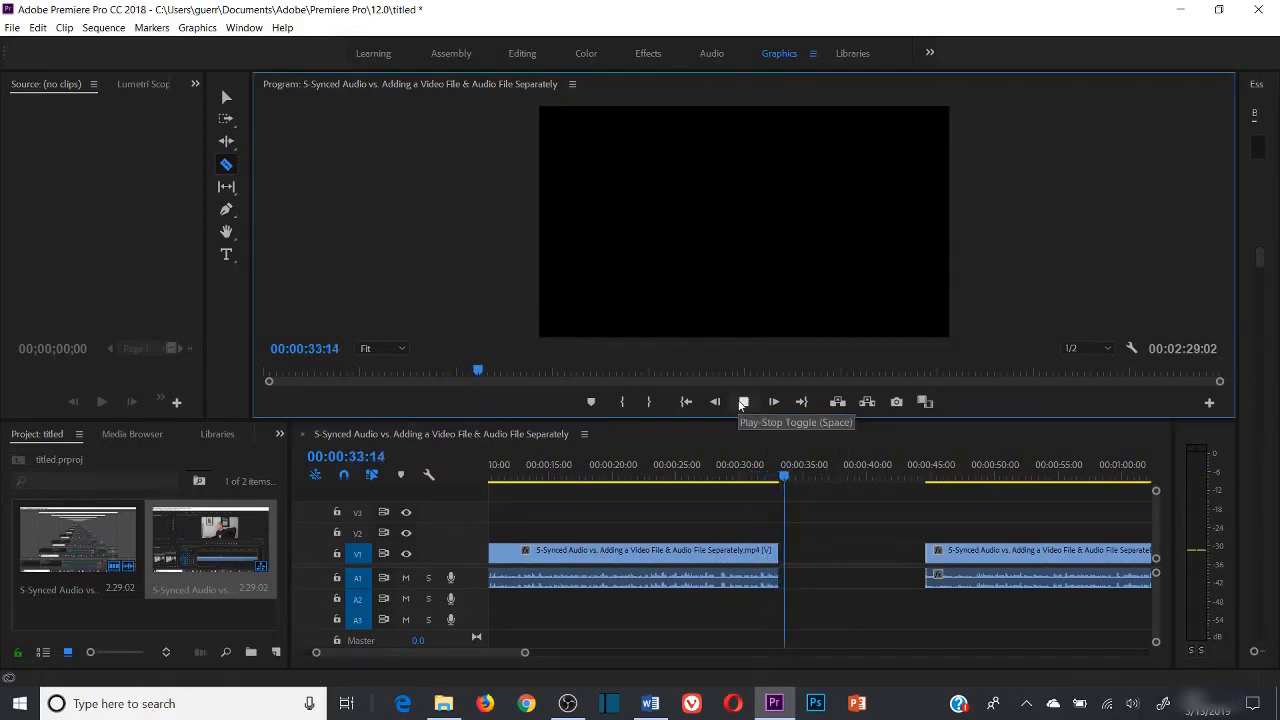
{"action": "left_click", "coordinate": [743, 401]}
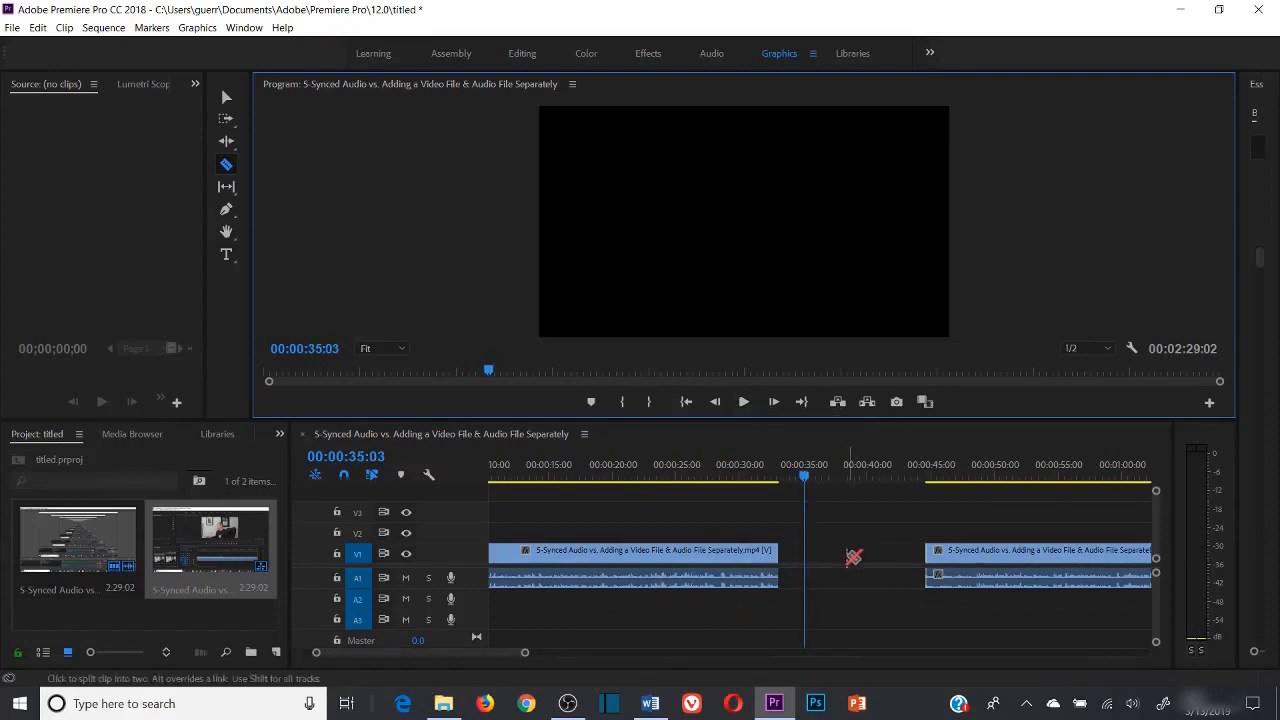
Undo the clearing of the middle segment and both of its Razor cuts
{"action": "key", "text": "ctrl+z"}
{"action": "key", "text": "ctrl+z"}
{"action": "key", "text": "ctrl+z"}
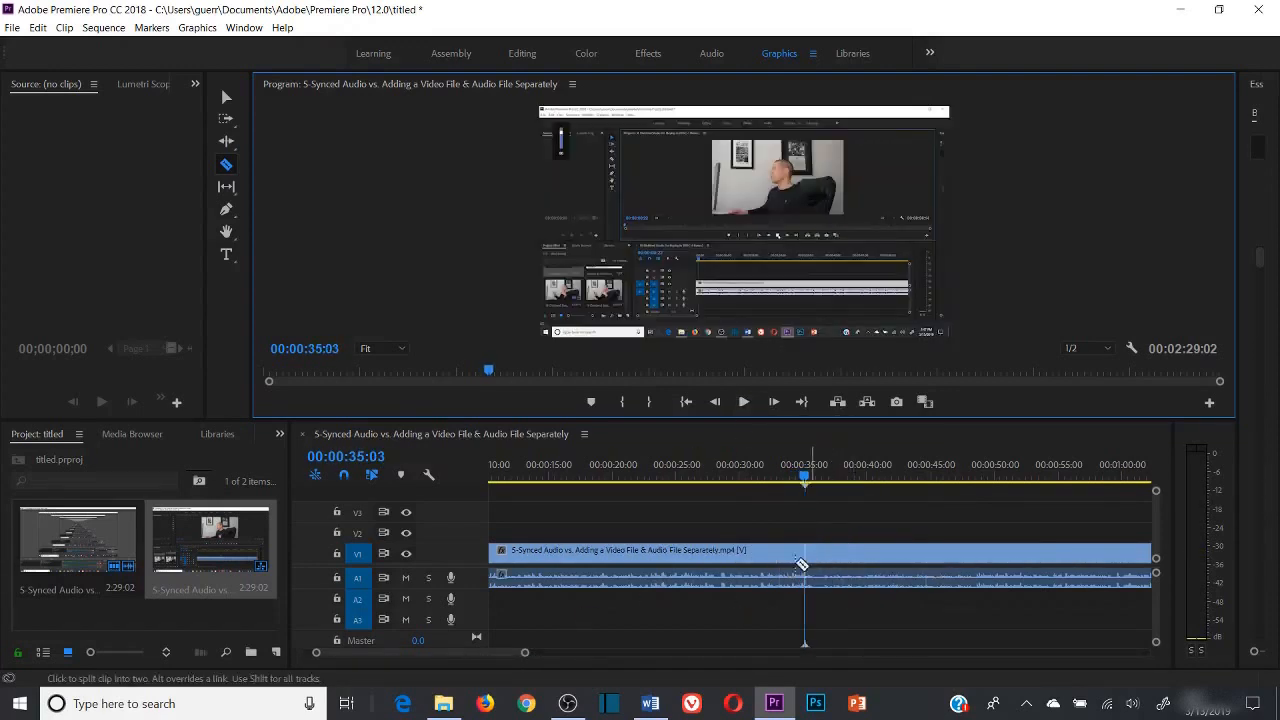
Undo the clearing of the silent opening segment and remove that segment with Ripple Delete
{"action": "left_click_drag", "start_coordinate": [480, 651], "coordinate": [448, 656]}
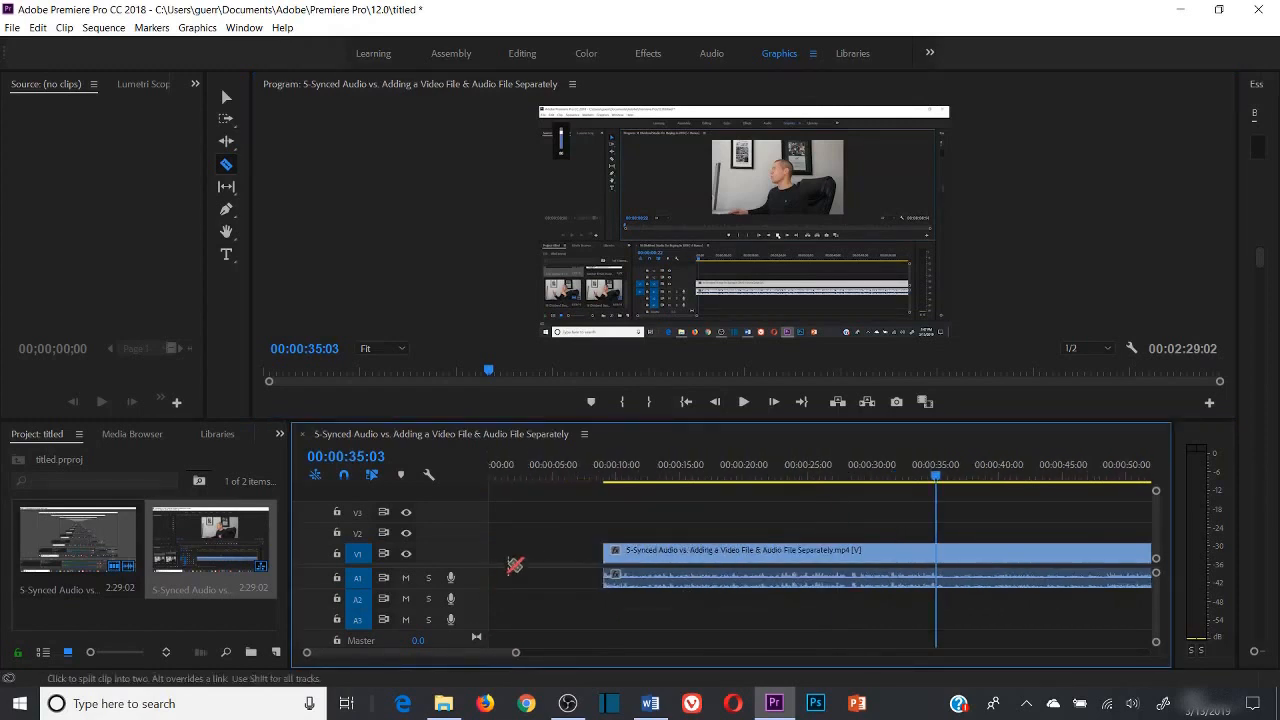
{"action": "key", "text": "ctrl+z"}
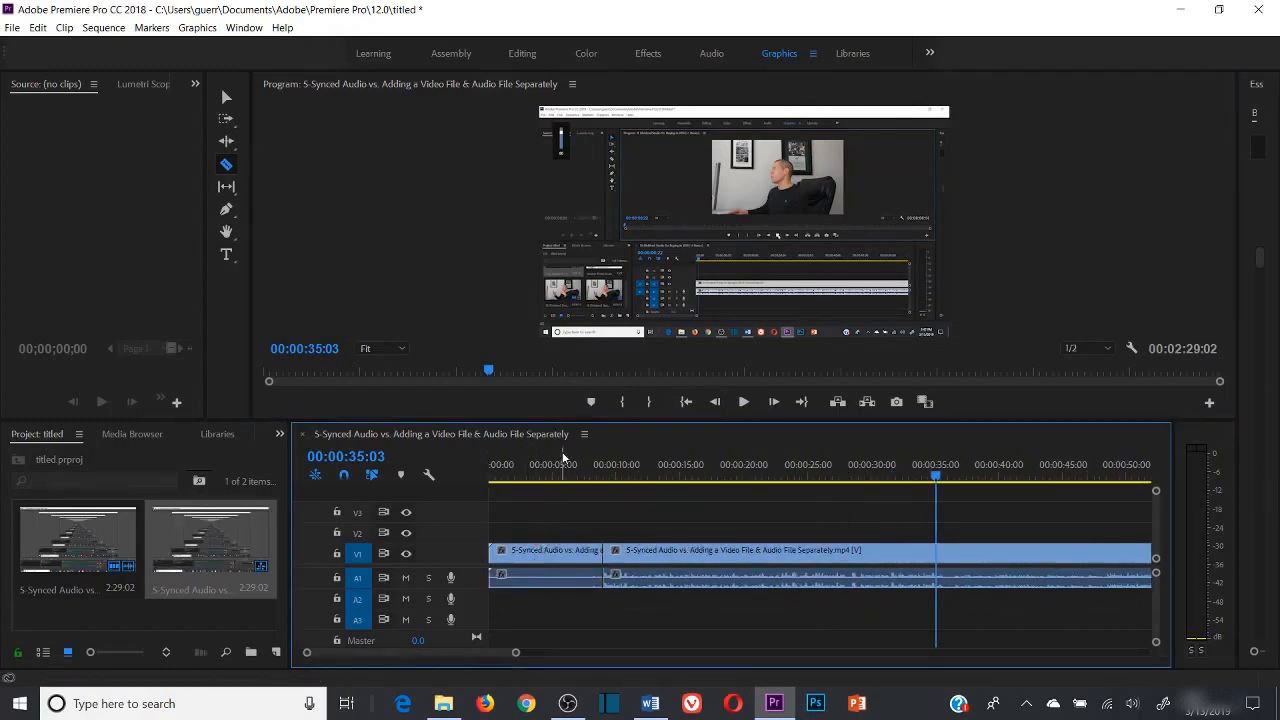
{"action": "right_click", "coordinate": [566, 553]}
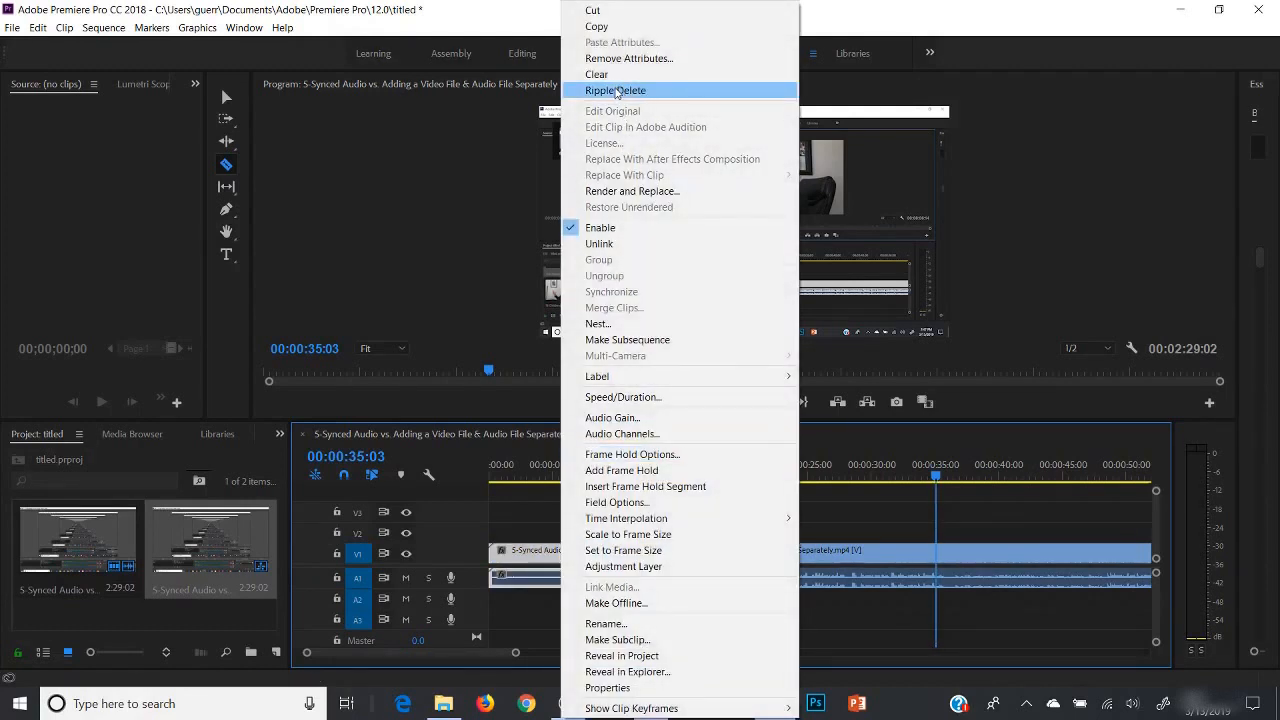
{"action": "left_click", "coordinate": [904, 437]}
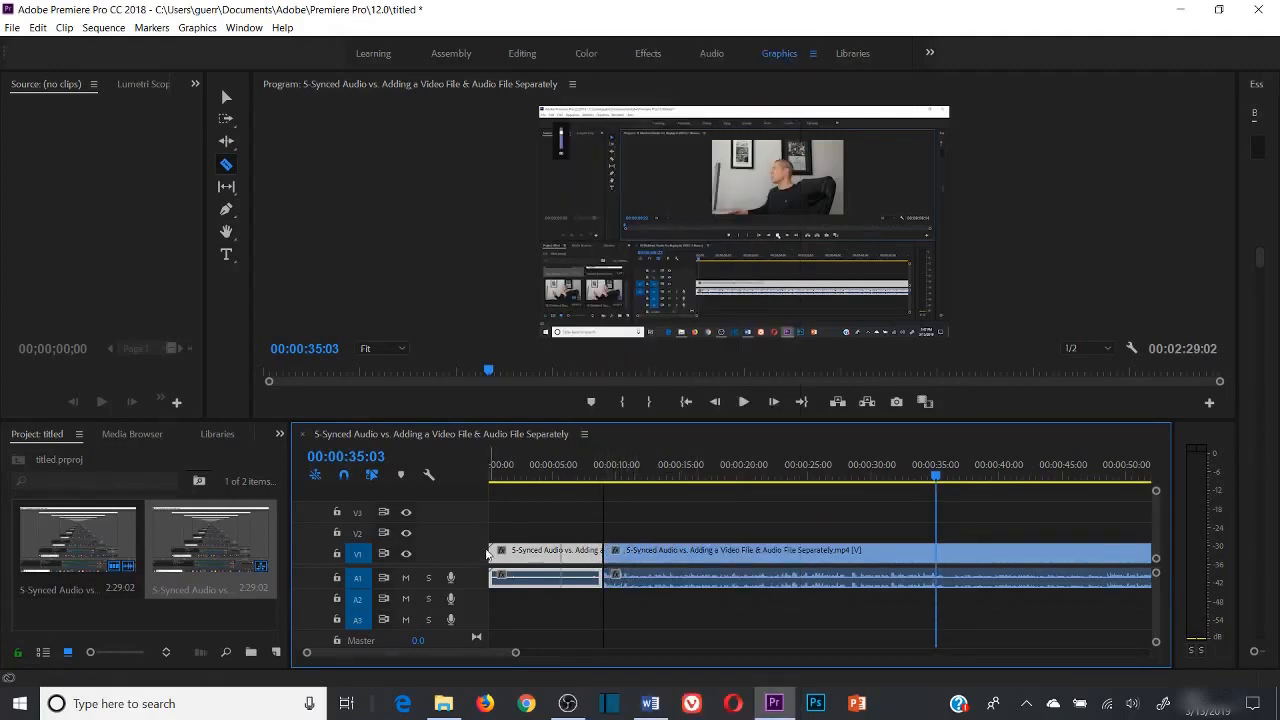
{"action": "right_click", "coordinate": [535, 570]}
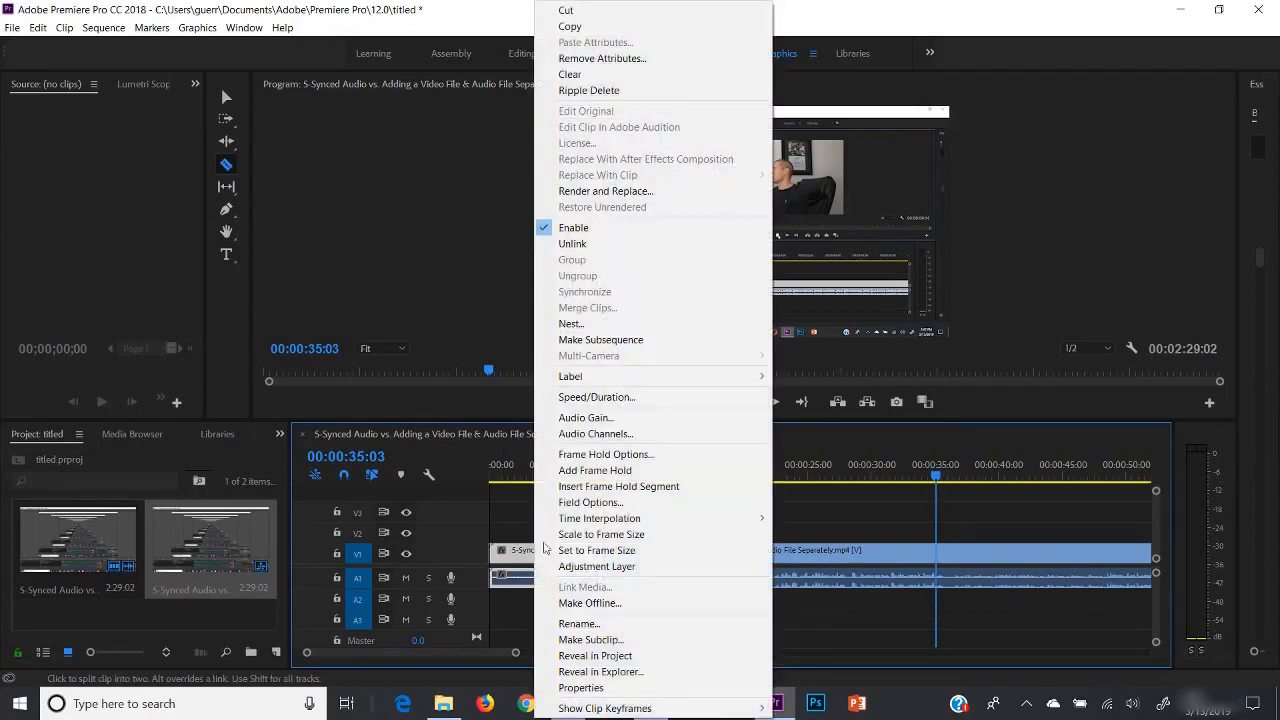
{"action": "left_click", "coordinate": [574, 91]}
Play the first moments of the sequence from 00:00:00:00 to check that the speech starts immediately
{"action": "left_click", "coordinate": [692, 404]}
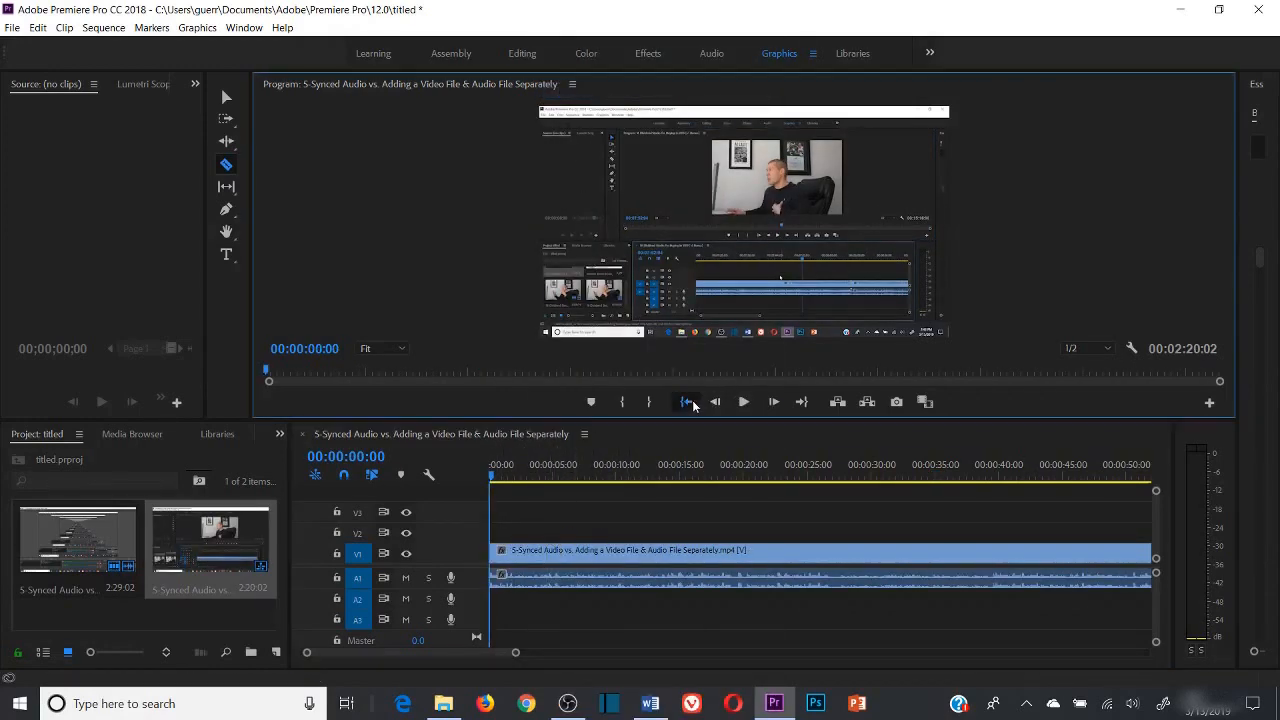
{"action": "left_click", "coordinate": [743, 402]}
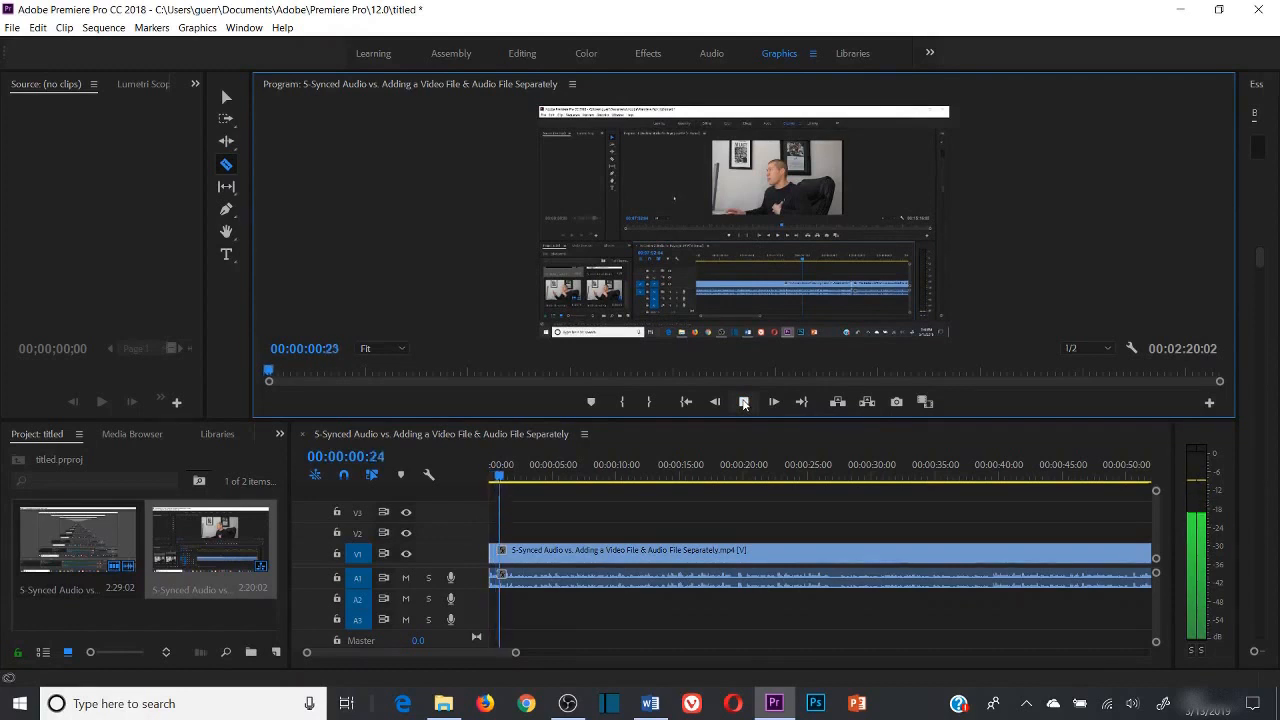
{"action": "left_click", "coordinate": [743, 402]}
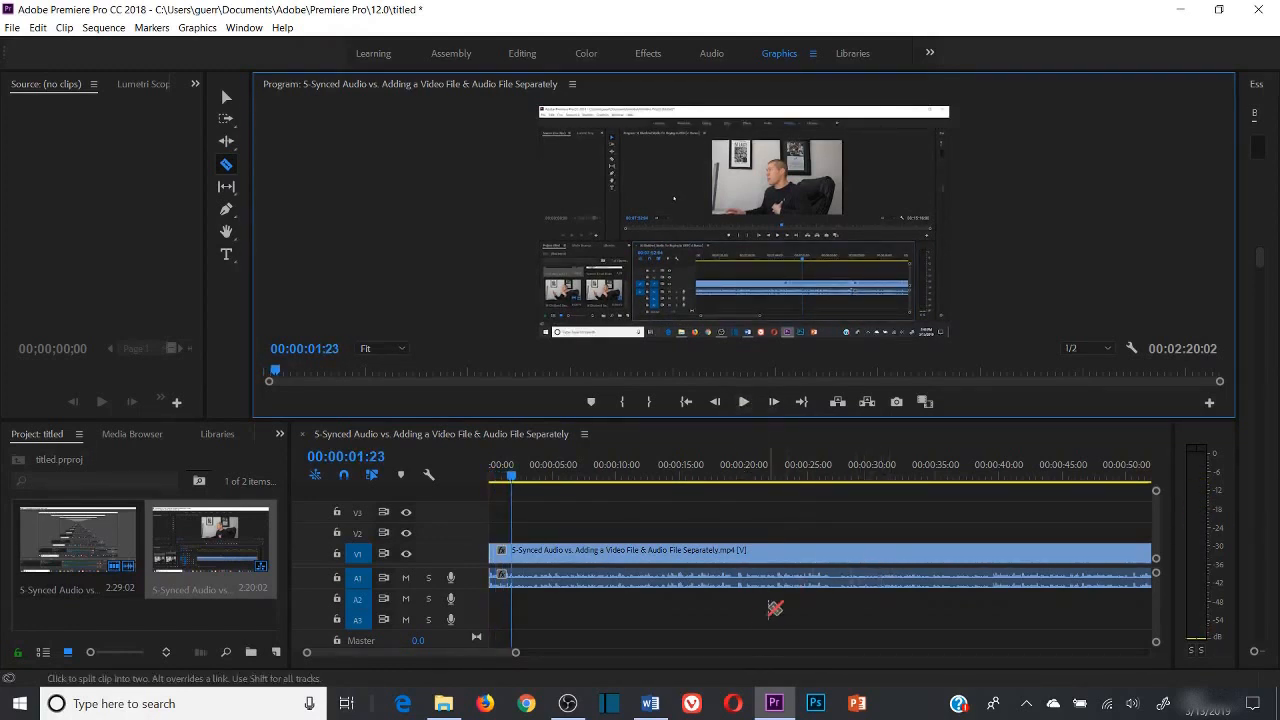
Split the clip with the Razor tool at 00:00:07:04 and at about 00:00:14:23
{"action": "left_click_drag", "start_coordinate": [515, 655], "coordinate": [458, 654]}
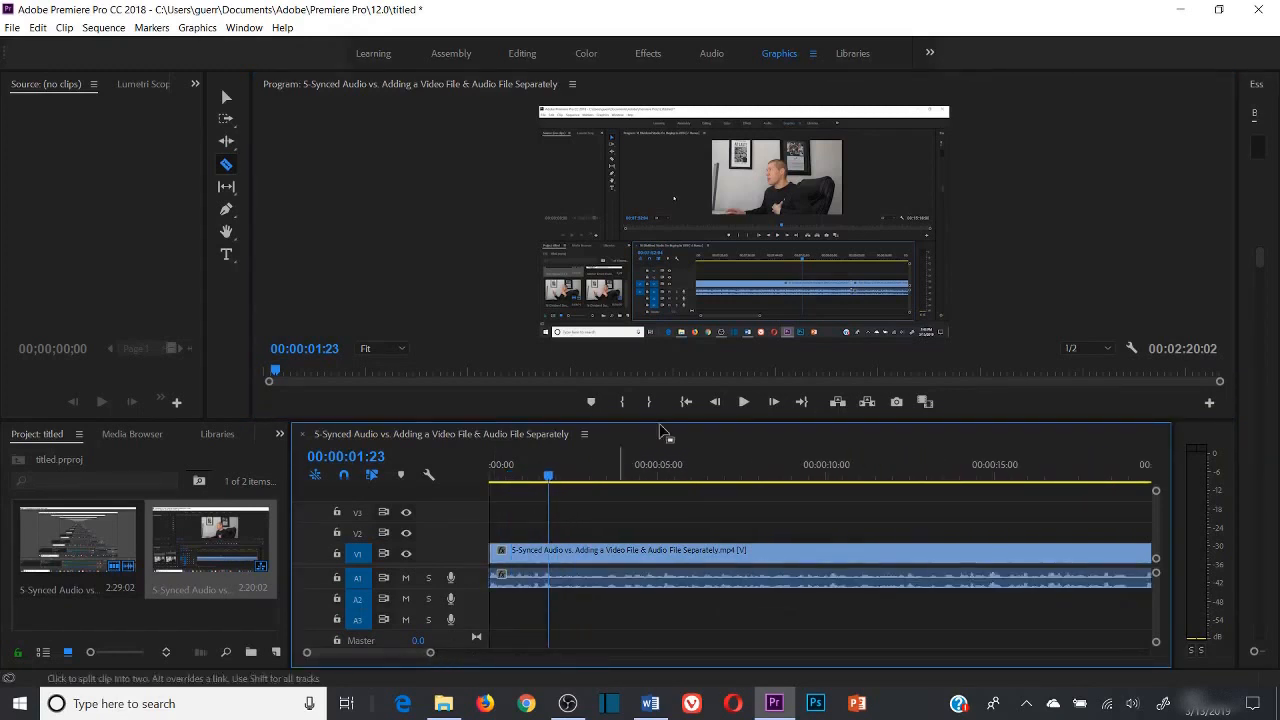
{"action": "left_click", "coordinate": [686, 401]}
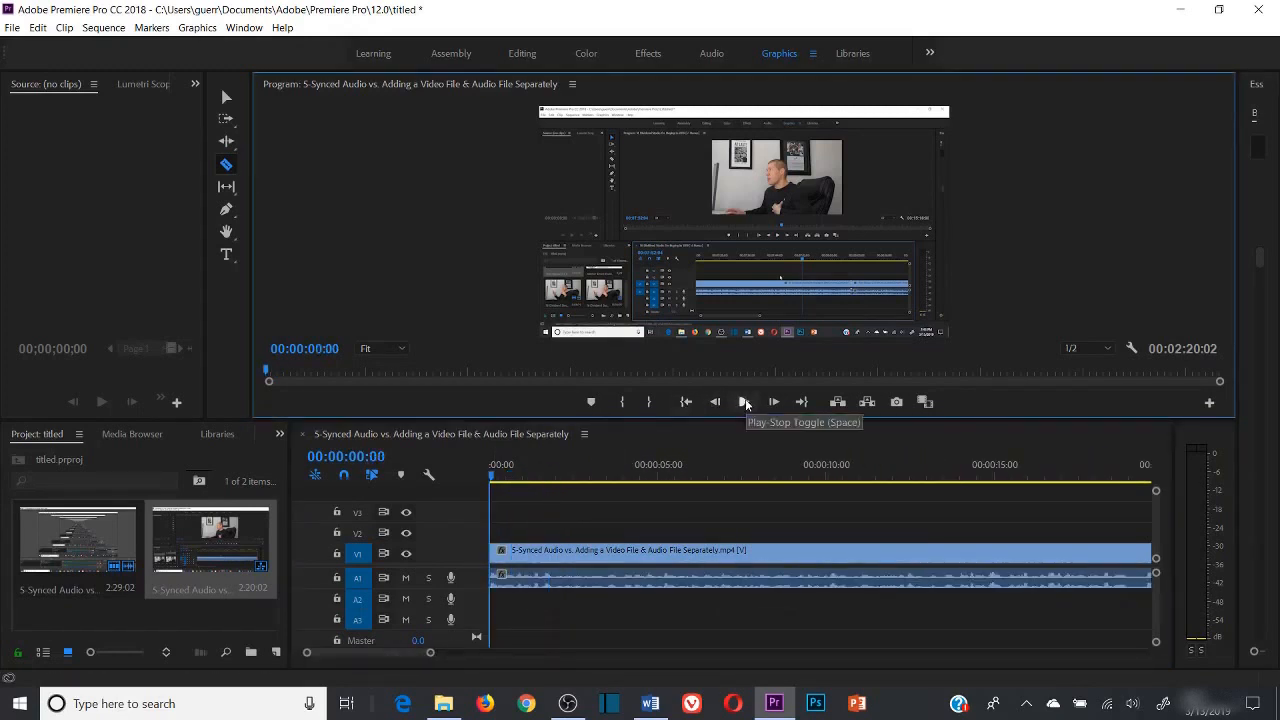
{"action": "left_click_drag", "start_coordinate": [436, 653], "coordinate": [392, 654]}
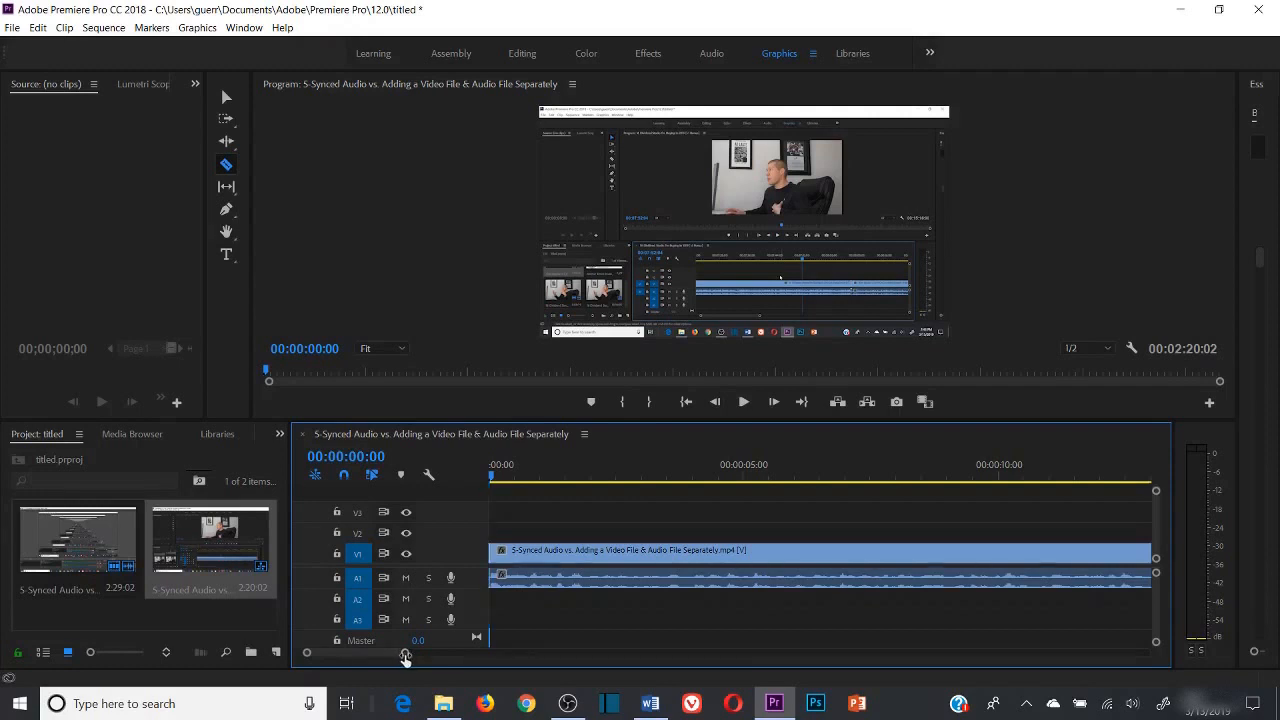
{"action": "left_click_drag", "start_coordinate": [403, 657], "coordinate": [382, 657]}
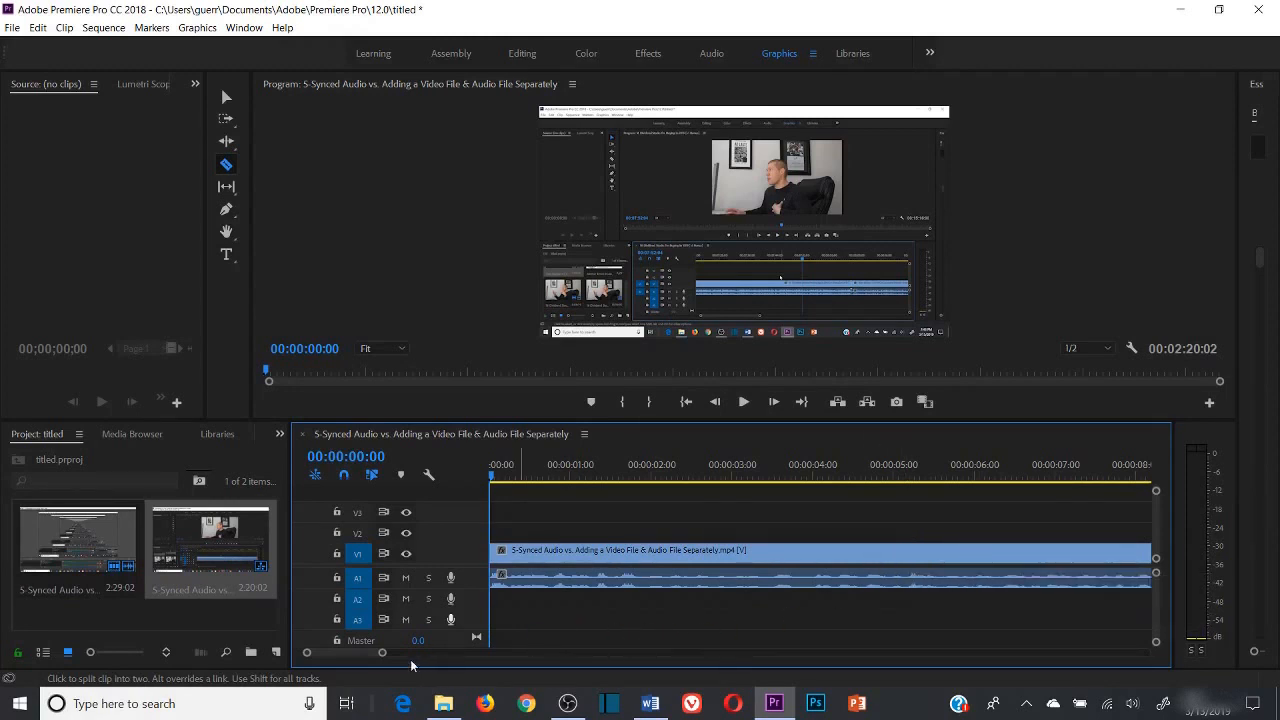
{"action": "left_click_drag", "start_coordinate": [381, 654], "coordinate": [413, 653]}
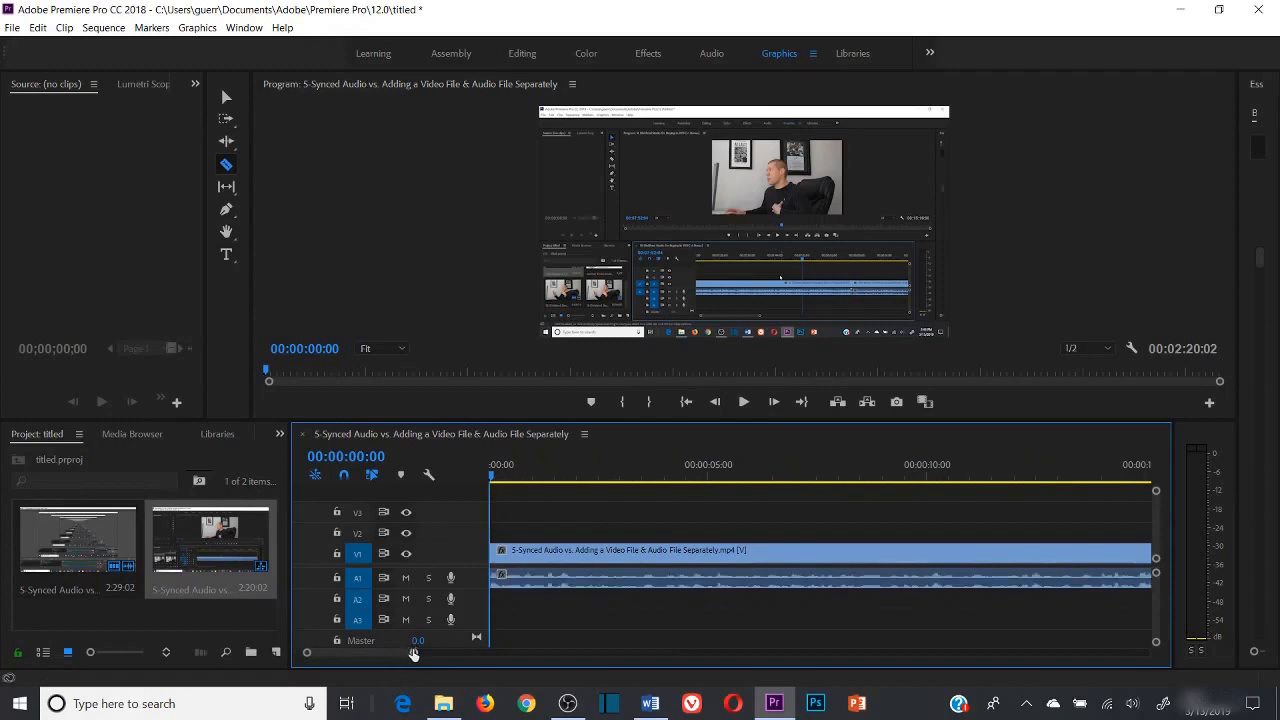
{"action": "left_click", "coordinate": [799, 477]}
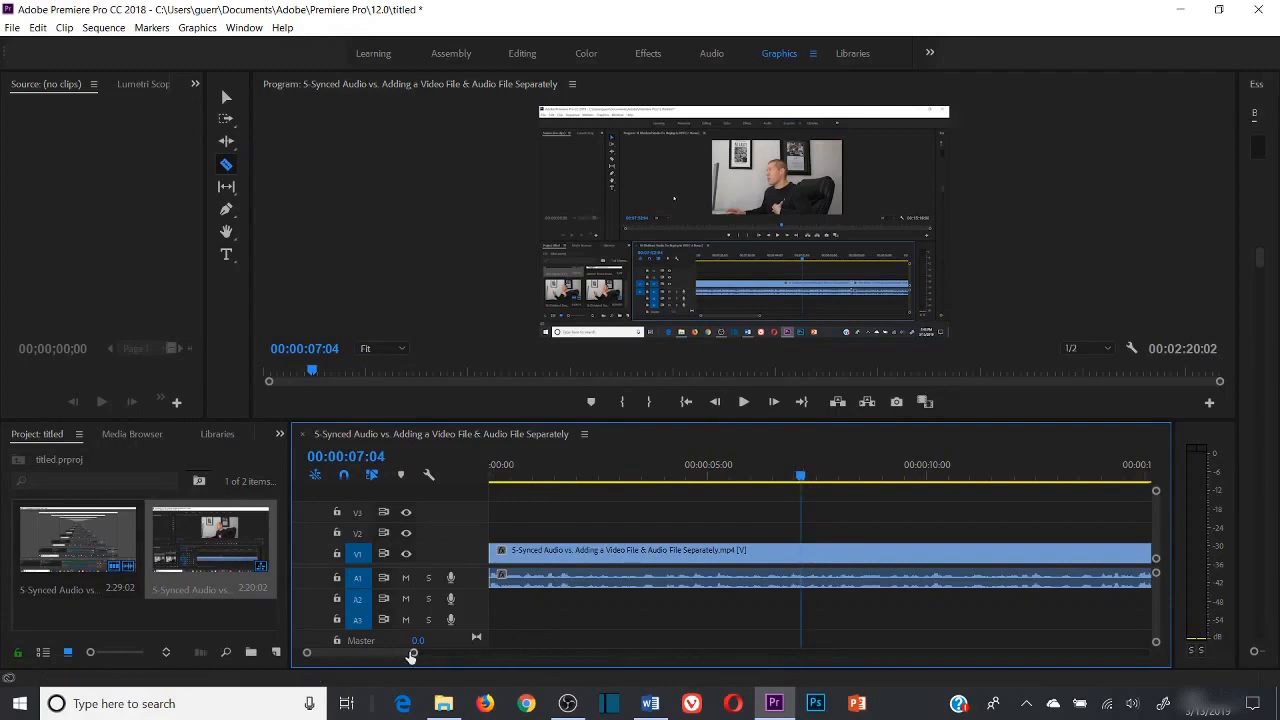
{"action": "mouse_move", "coordinate": [410, 655]}
{"action": "left_mouse_down"}
{"action": "mouse_move", "coordinate": [371, 663]}
{"action": "mouse_move", "coordinate": [428, 653]}
{"action": "left_mouse_up"}
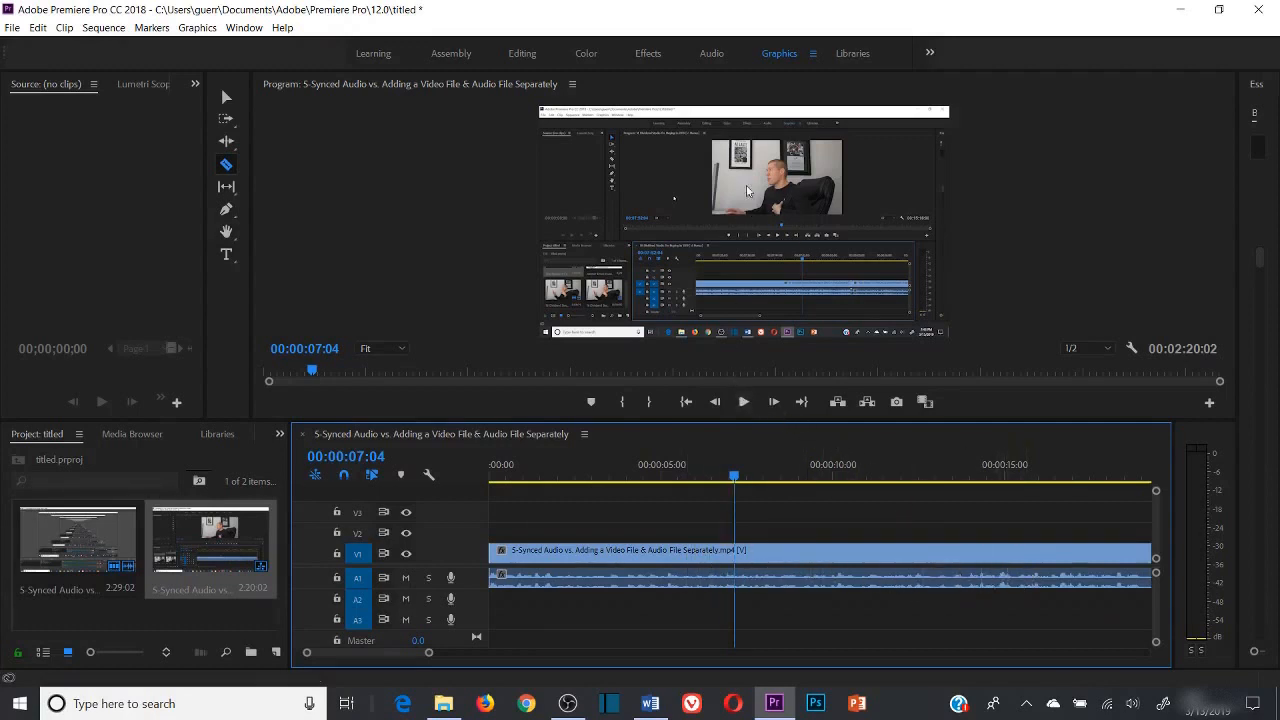
{"action": "left_click", "coordinate": [736, 551]}
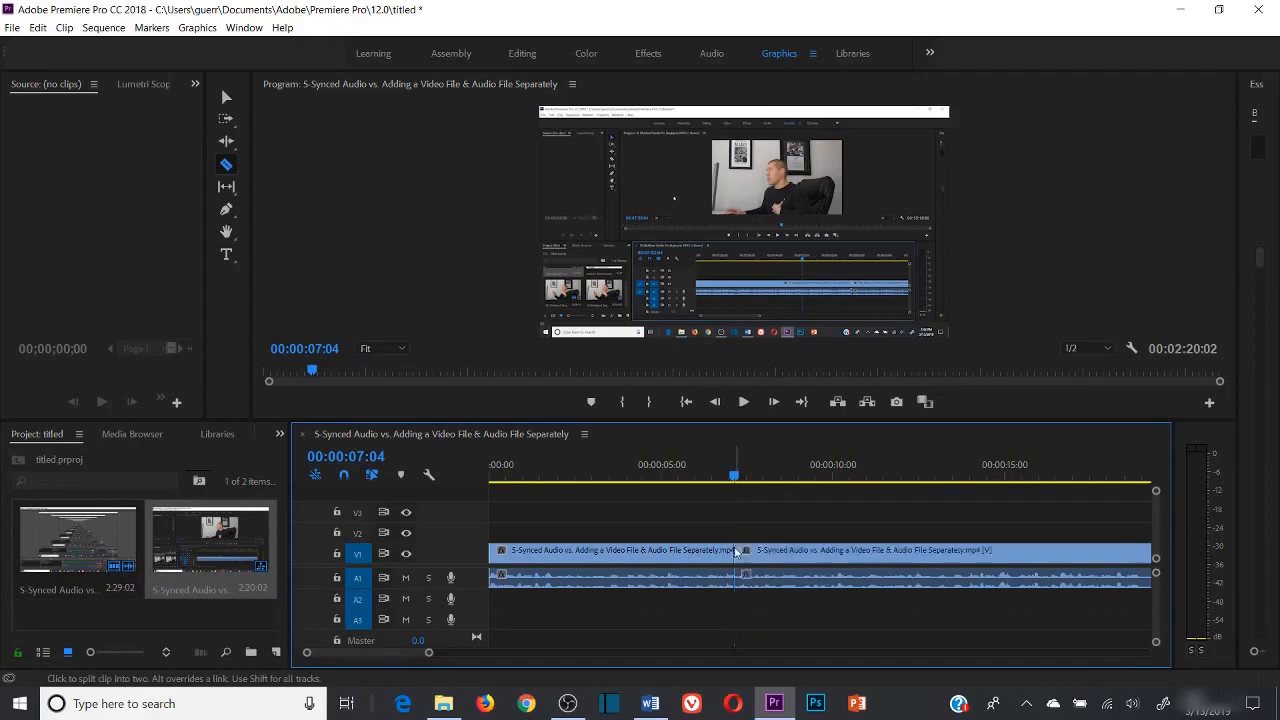
{"action": "left_click", "coordinate": [1000, 550]}
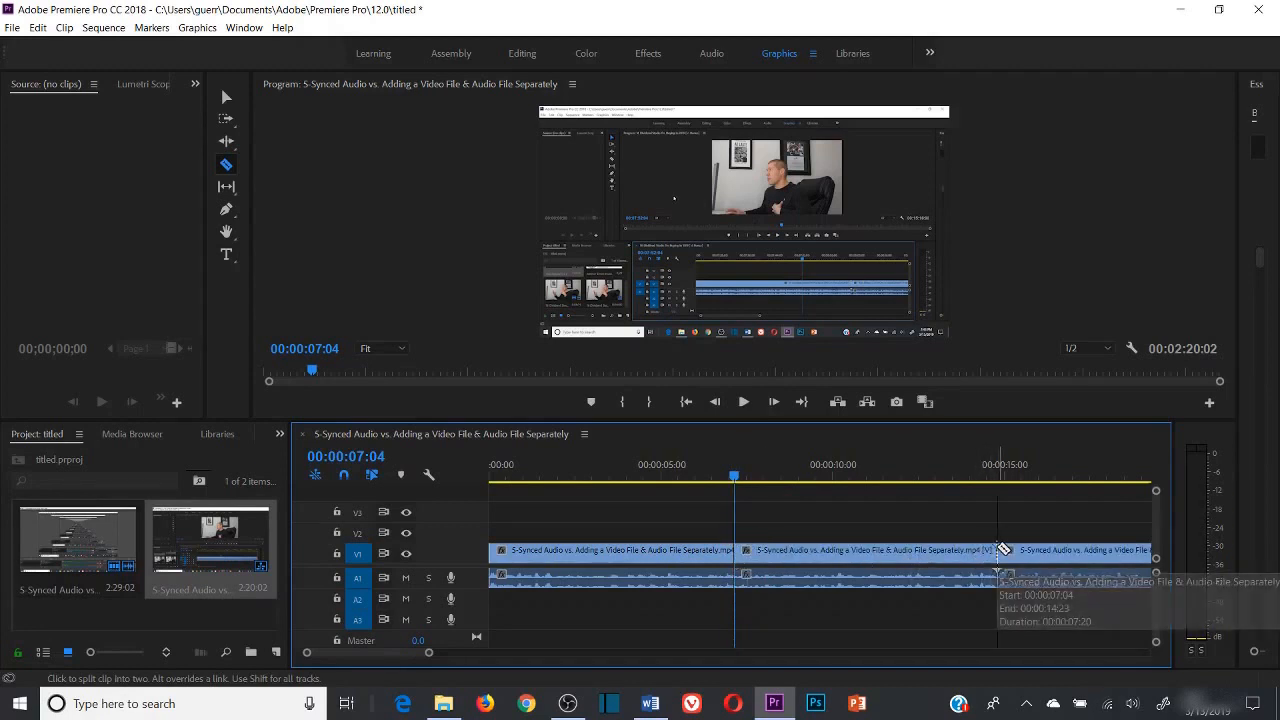
Remove the segment between the two new cuts with Ripple Delete, closing its gap
{"action": "right_click", "coordinate": [894, 552]}
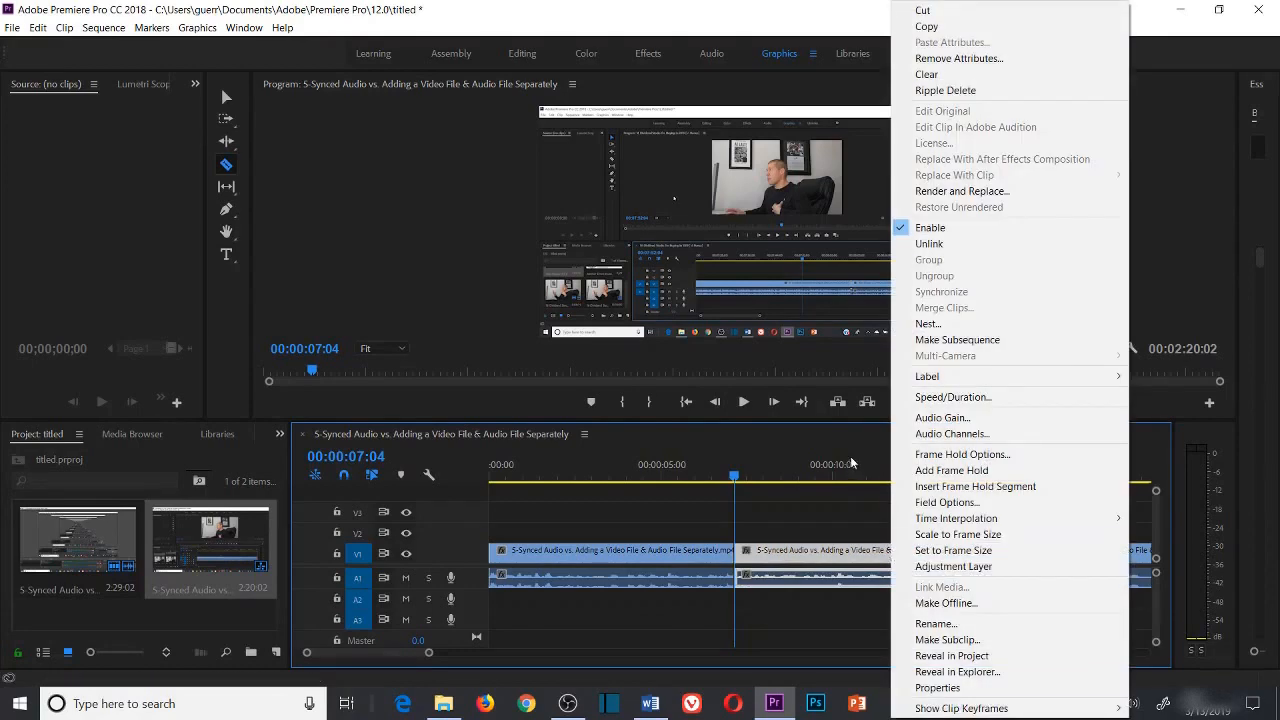
{"action": "left_click", "coordinate": [848, 478]}
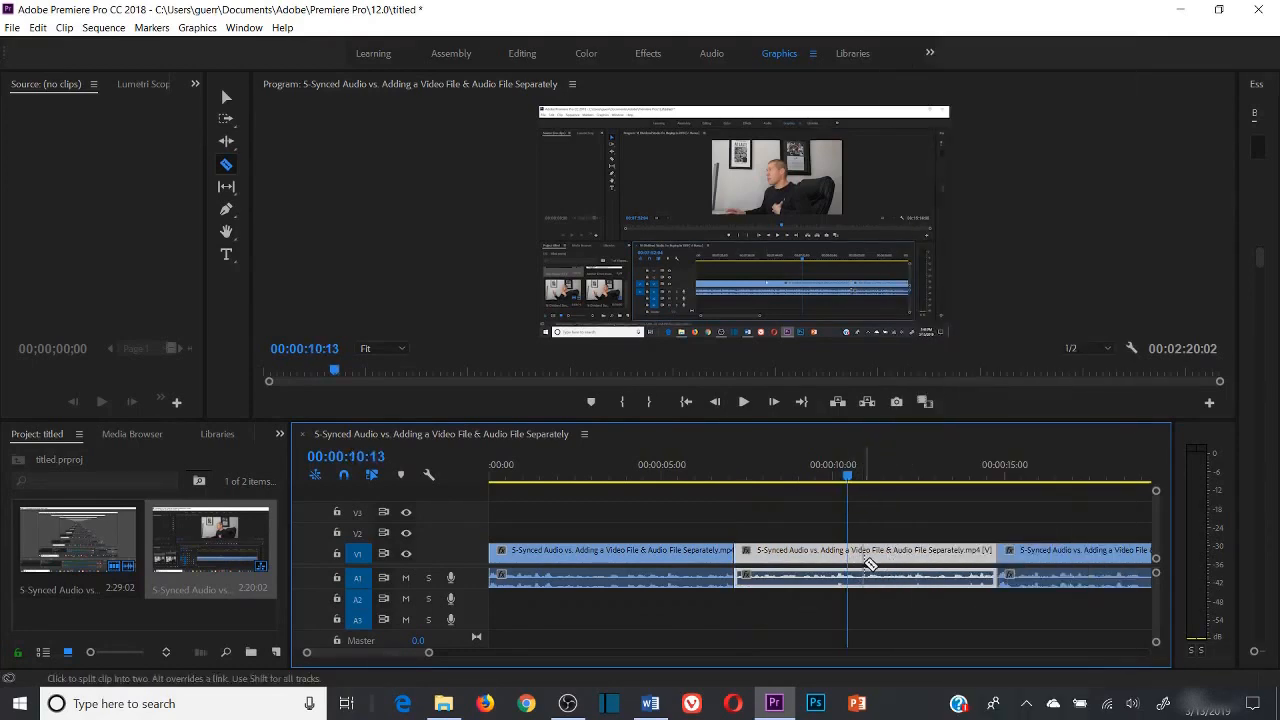
{"action": "right_click", "coordinate": [870, 563]}
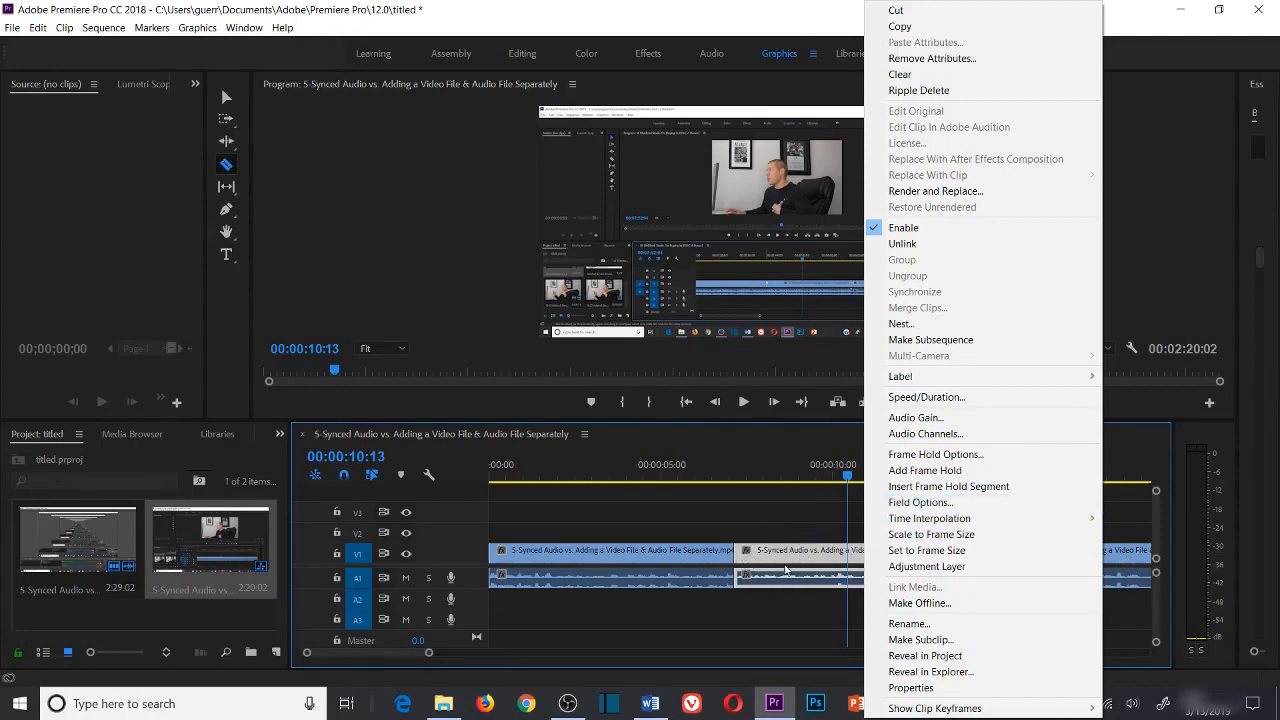
{"action": "left_click", "coordinate": [918, 90]}
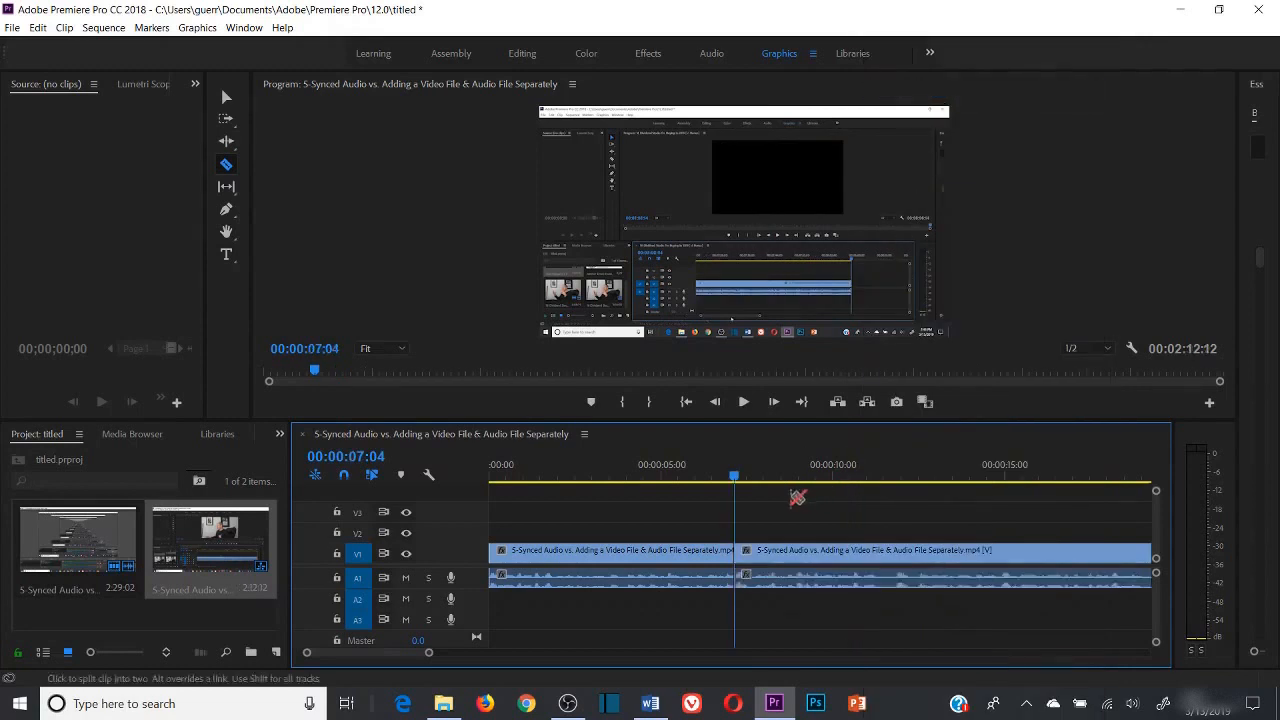
Inspect the timeline around the new join, placing the playhead before it and at 00:00:10:13 after it
{"action": "left_click", "coordinate": [698, 476]}
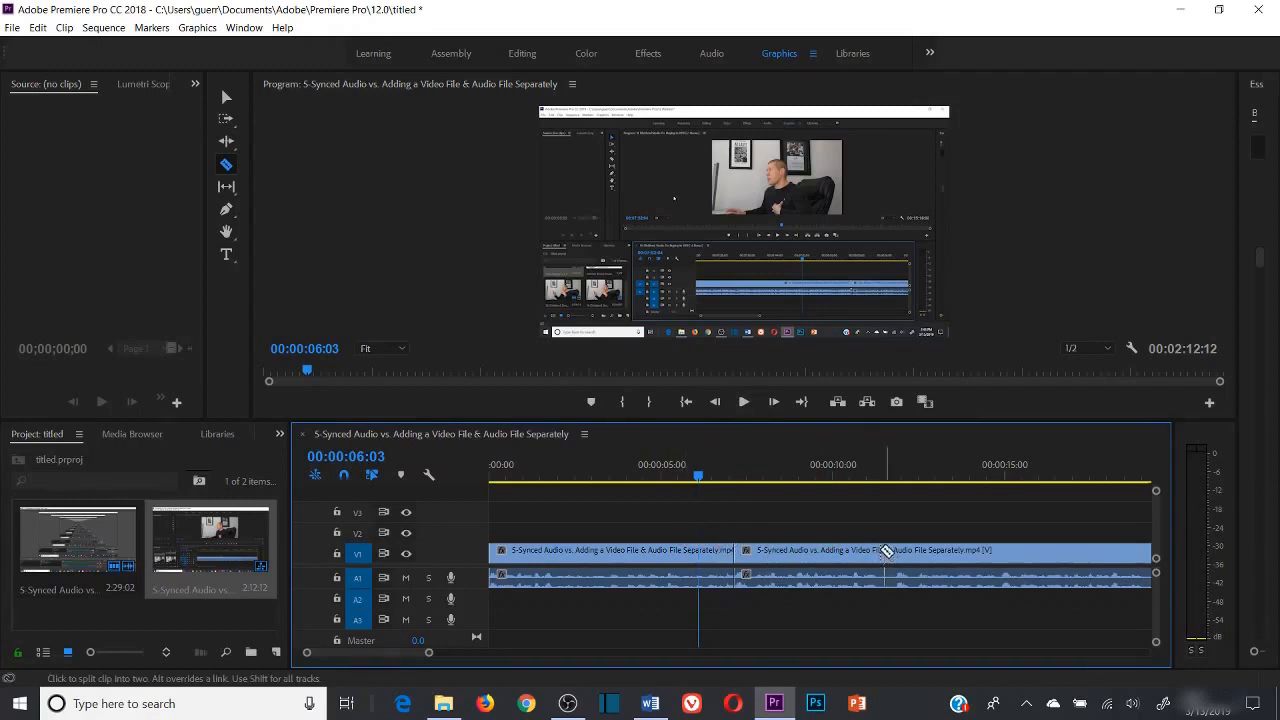
{"action": "left_click", "coordinate": [848, 487]}
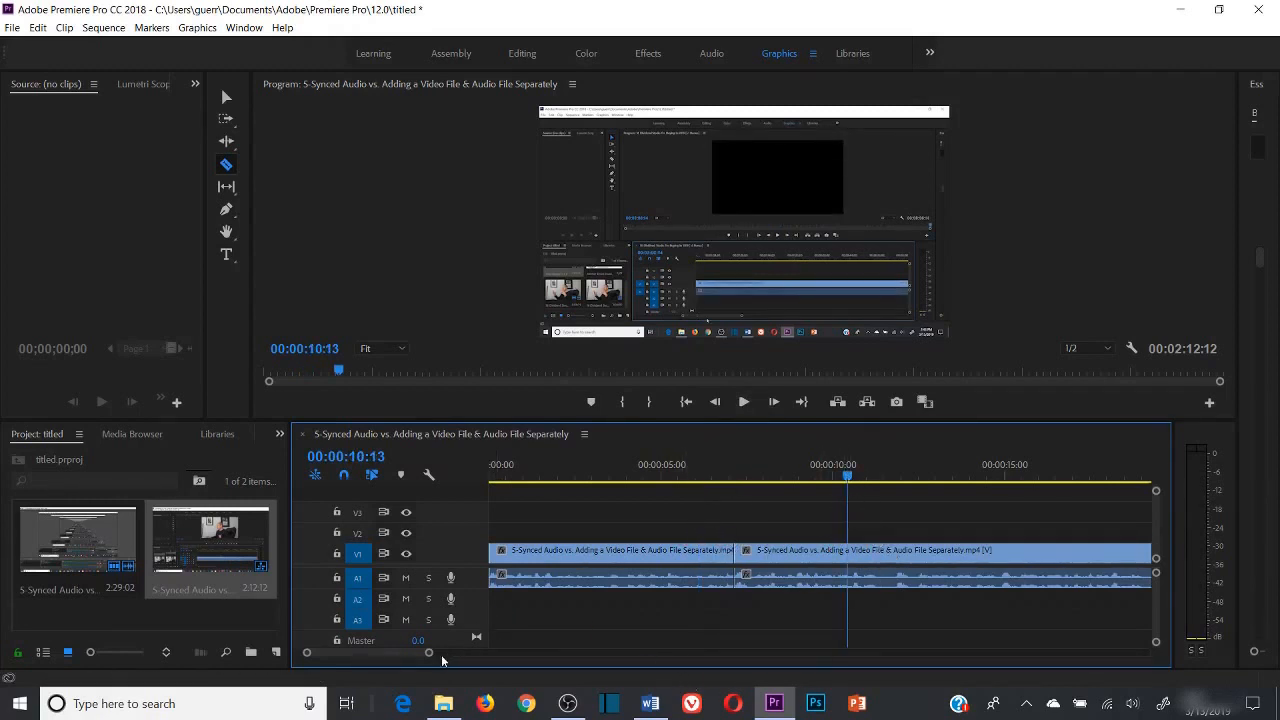
{"action": "left_click_drag", "start_coordinate": [429, 655], "coordinate": [403, 651]}
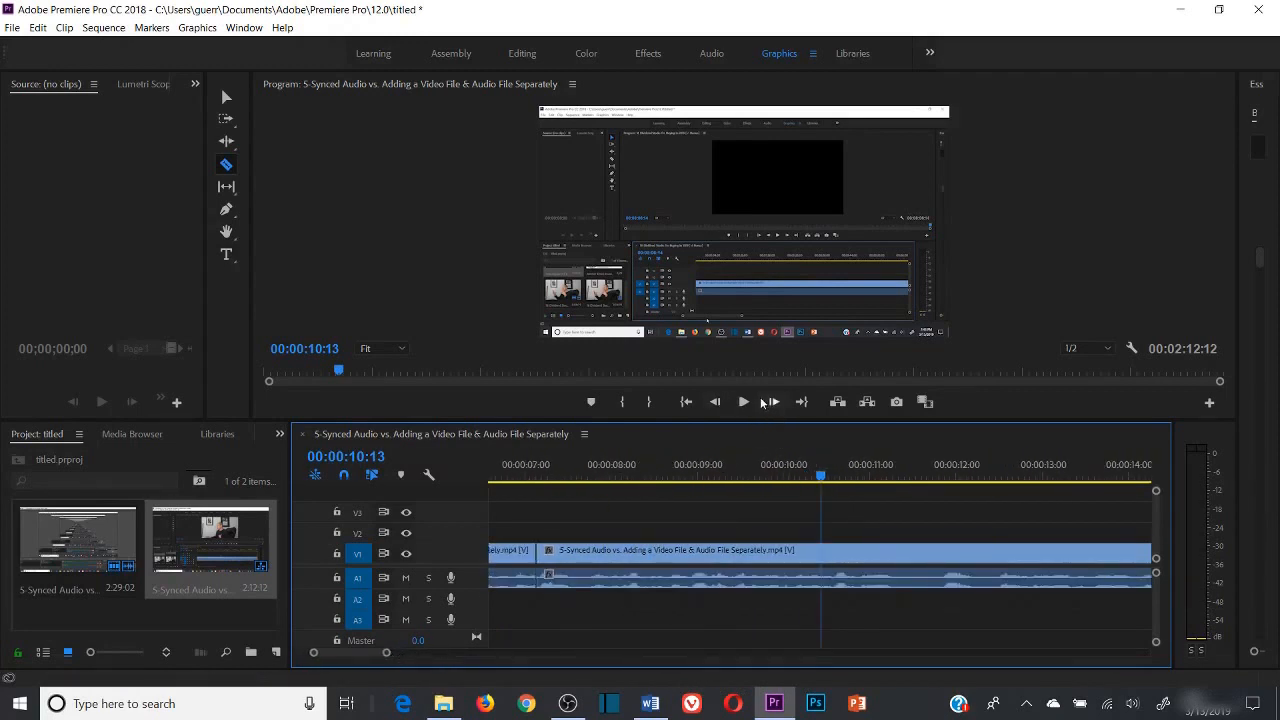
Raise the system volume to 72 for playback
{"action": "key", "text": "XF86AudioLowerVolume"}
{"action": "key", "text": "XF86AudioRaiseVolume"}
{"action": "key", "text": "XF86AudioRaiseVolume"}
{"action": "key", "text": "XF86AudioRaiseVolume"}
{"action": "key", "text": "XF86AudioRaiseVolume"}
{"action": "key", "text": "XF86AudioRaiseVolume"}
{"action": "key", "text": "XF86AudioRaiseVolume"}
{"action": "key", "text": "XF86AudioRaiseVolume"}
{"action": "key", "text": "XF86AudioRaiseVolume"}
{"action": "key", "text": "XF86AudioRaiseVolume"}
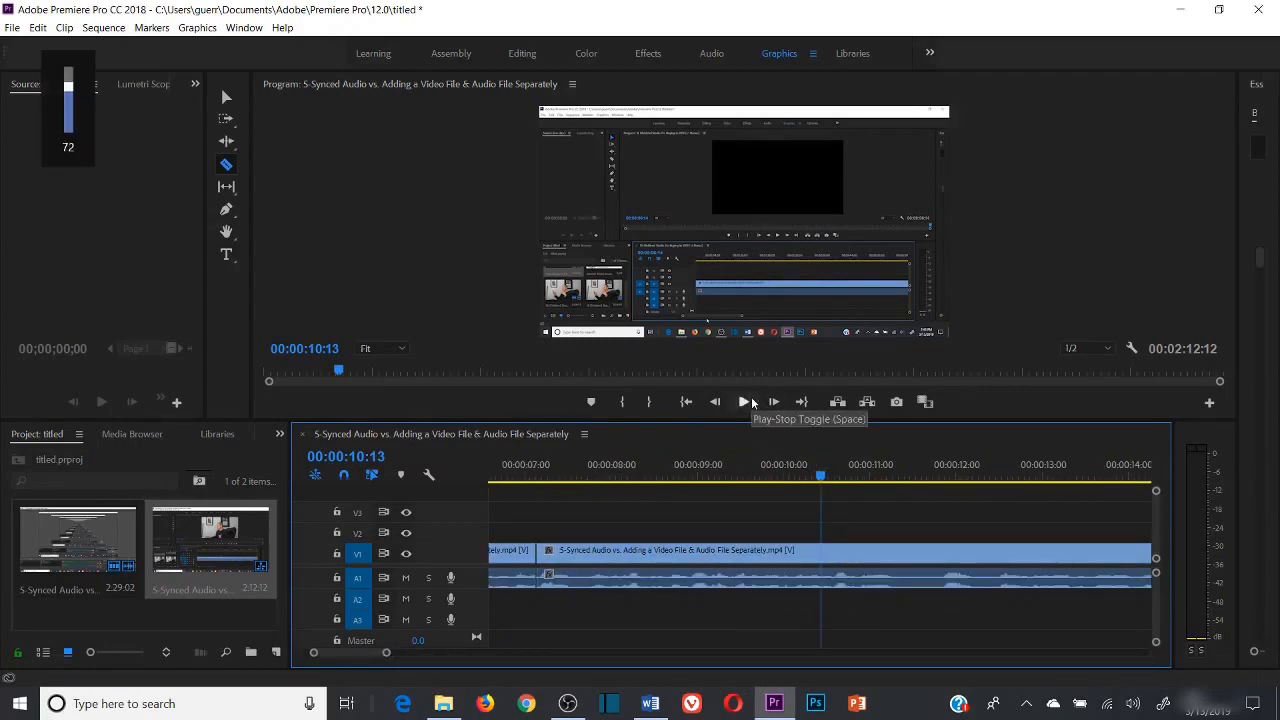
Play the section after the join from 00:00:10:13, stop it, and replay it from about 00:00:09:00
{"action": "left_click", "coordinate": [745, 401]}
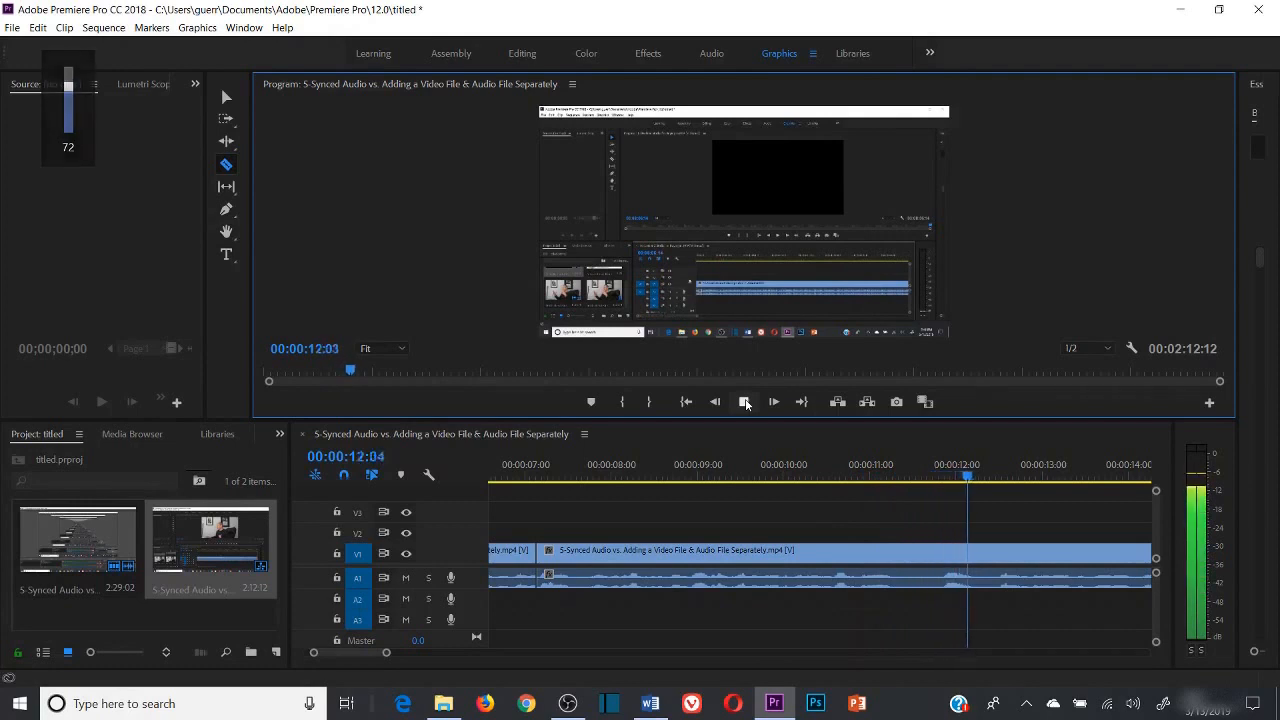
{"action": "left_click", "coordinate": [745, 401]}
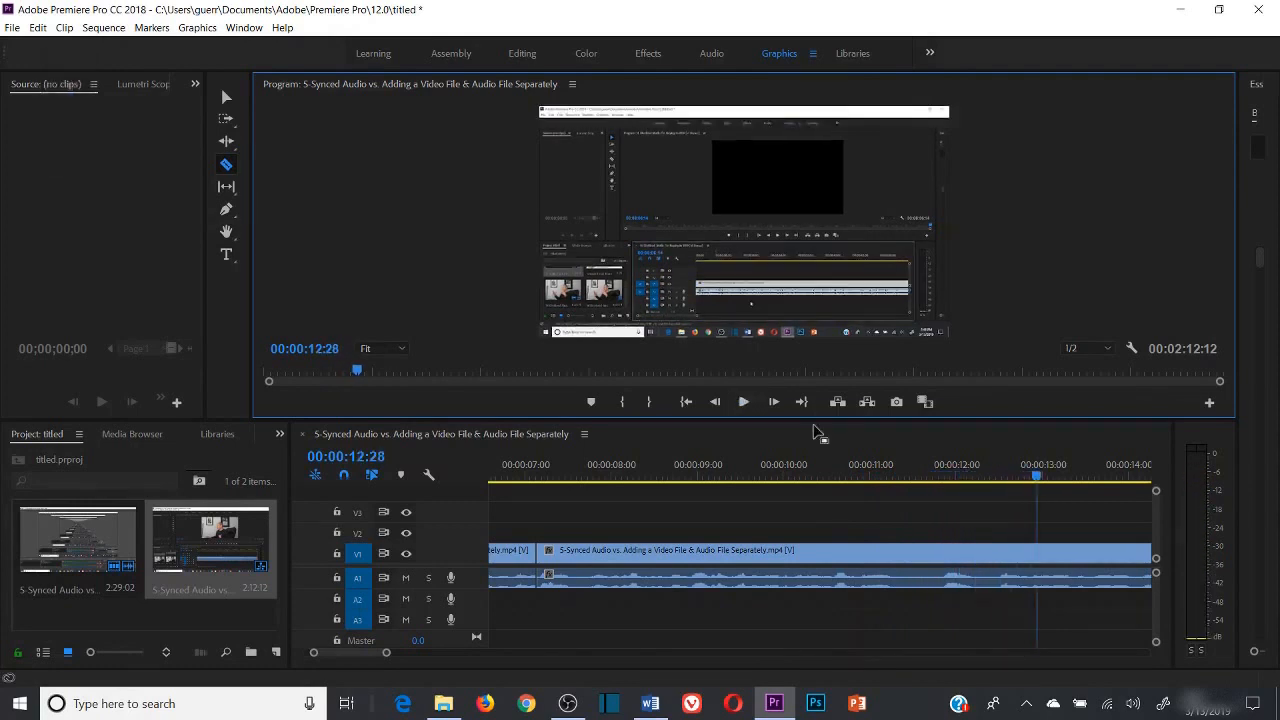
{"action": "left_click", "coordinate": [837, 478]}
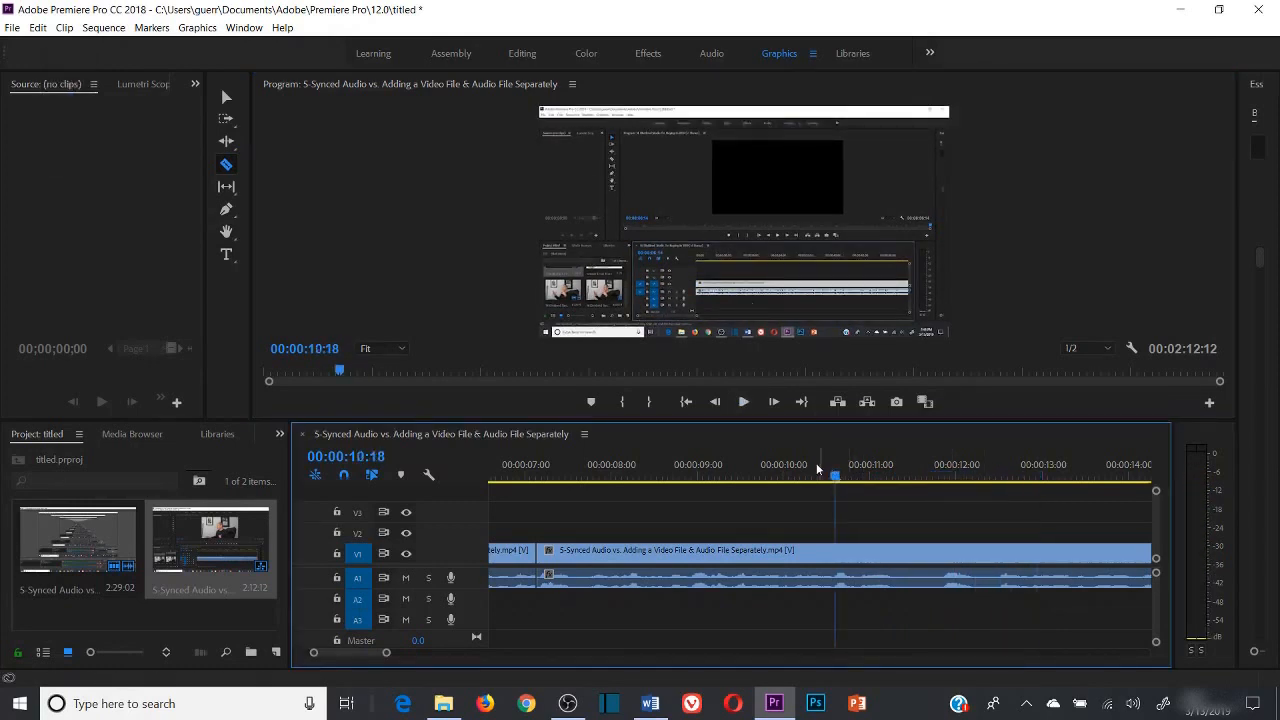
{"action": "left_click_drag", "start_coordinate": [816, 463], "coordinate": [700, 463]}
{"action": "left_click", "coordinate": [745, 401]}
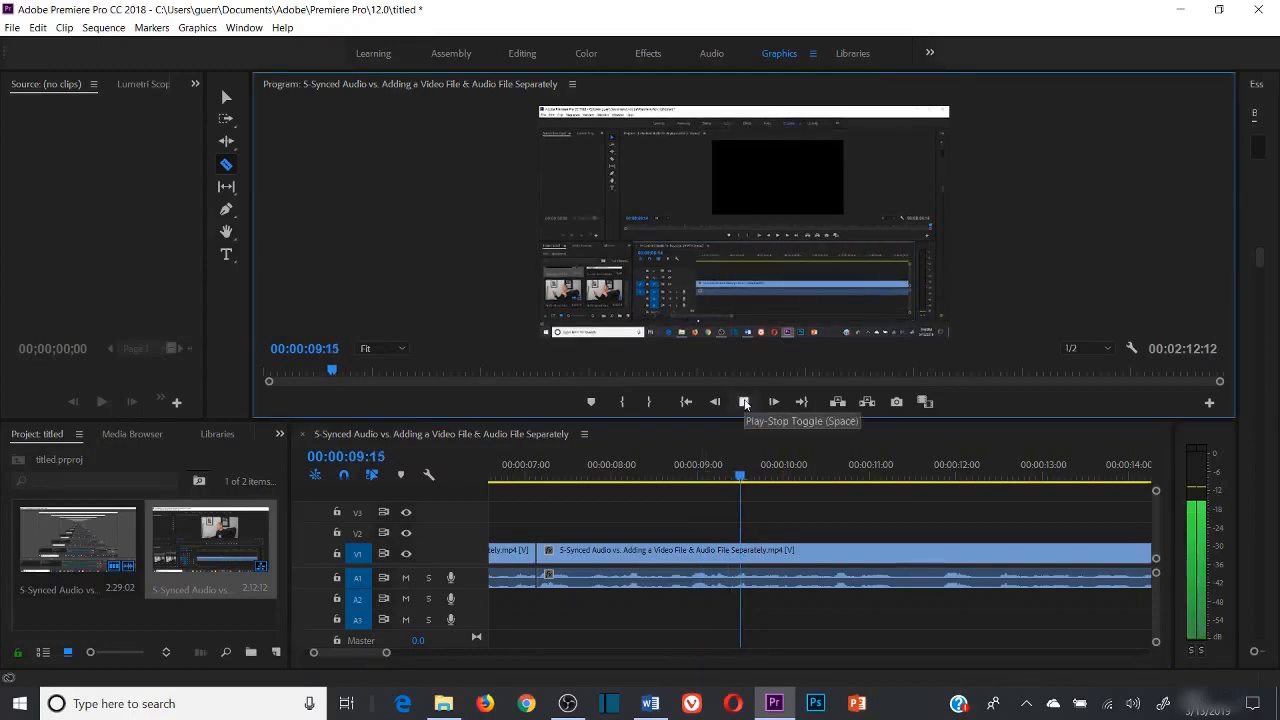
Raise the system volume to 92 during playback and stop the playback at 00:00:13:03
{"action": "key", "text": "XF86AudioRaiseVolume"}
{"action": "key", "text": "XF86AudioRaiseVolume"}
{"action": "key", "text": "XF86AudioRaiseVolume"}
{"action": "key", "text": "XF86AudioRaiseVolume"}
{"action": "key", "text": "XF86AudioRaiseVolume"}
{"action": "key", "text": "XF86AudioRaiseVolume"}
{"action": "key", "text": "XF86AudioRaiseVolume"}
{"action": "key", "text": "XF86AudioRaiseVolume"}
{"action": "key", "text": "XF86AudioRaiseVolume"}
{"action": "key", "text": "XF86AudioRaiseVolume"}
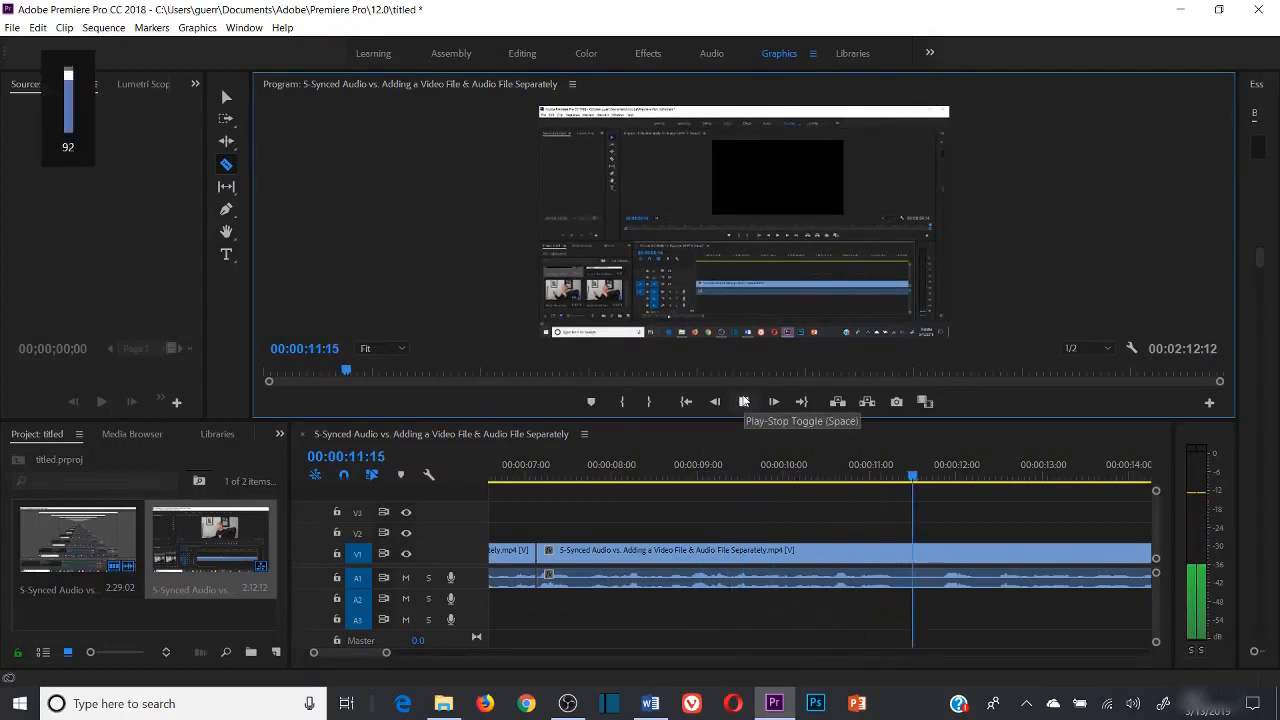
{"action": "left_click", "coordinate": [744, 401]}
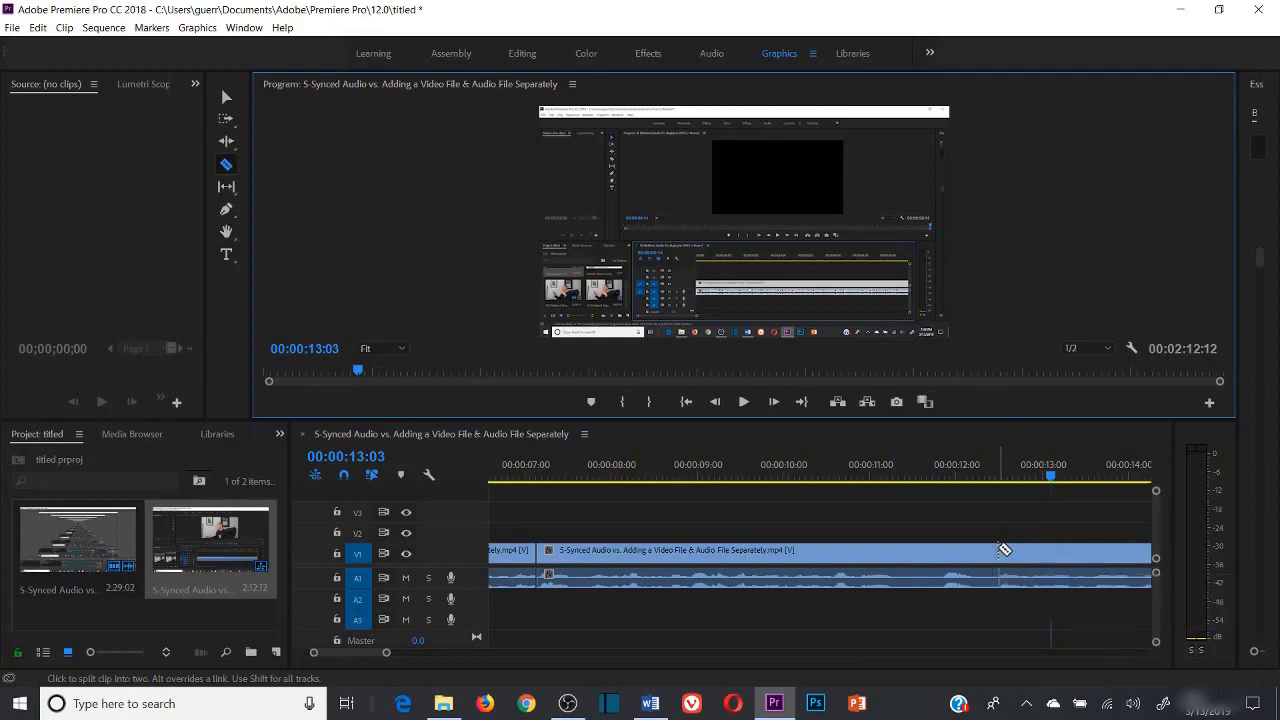
Replay the section from 00:00:08:21 to 00:00:13:05 to locate the next unwanted part
{"action": "key", "text": "ctrl+s"}
{"action": "left_click", "coordinate": [673, 476]}
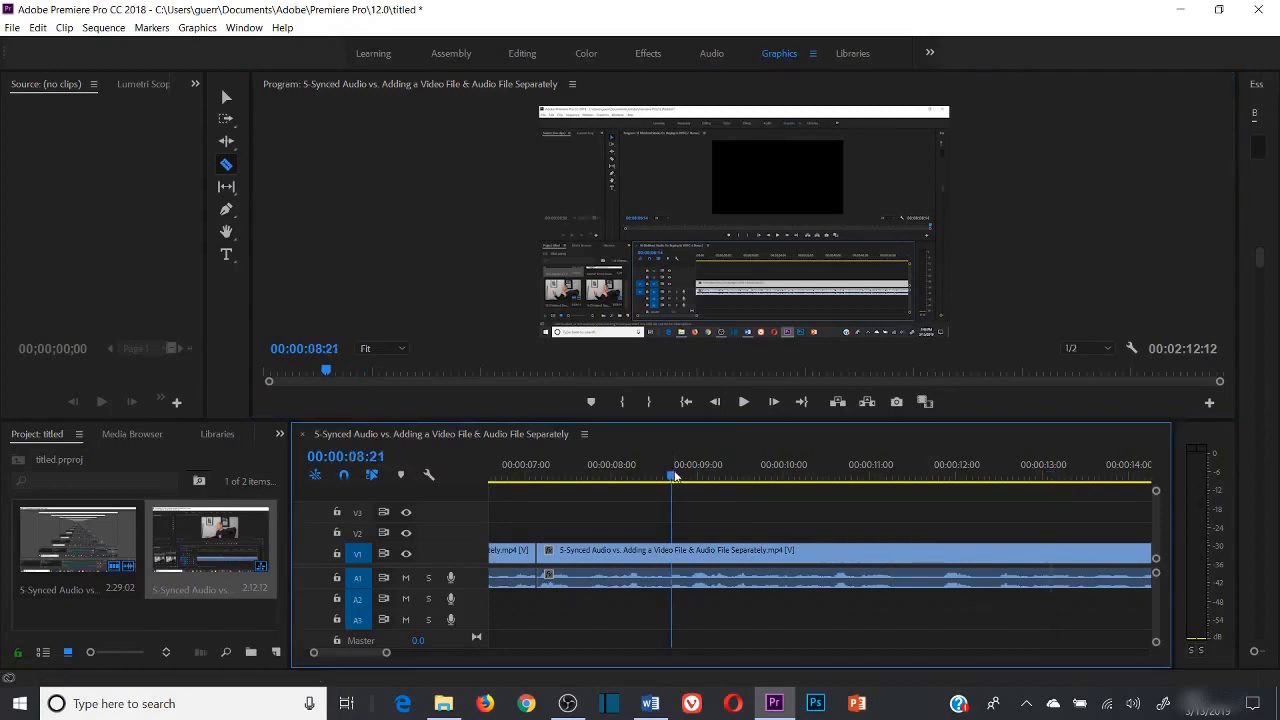
{"action": "left_click", "coordinate": [744, 402]}
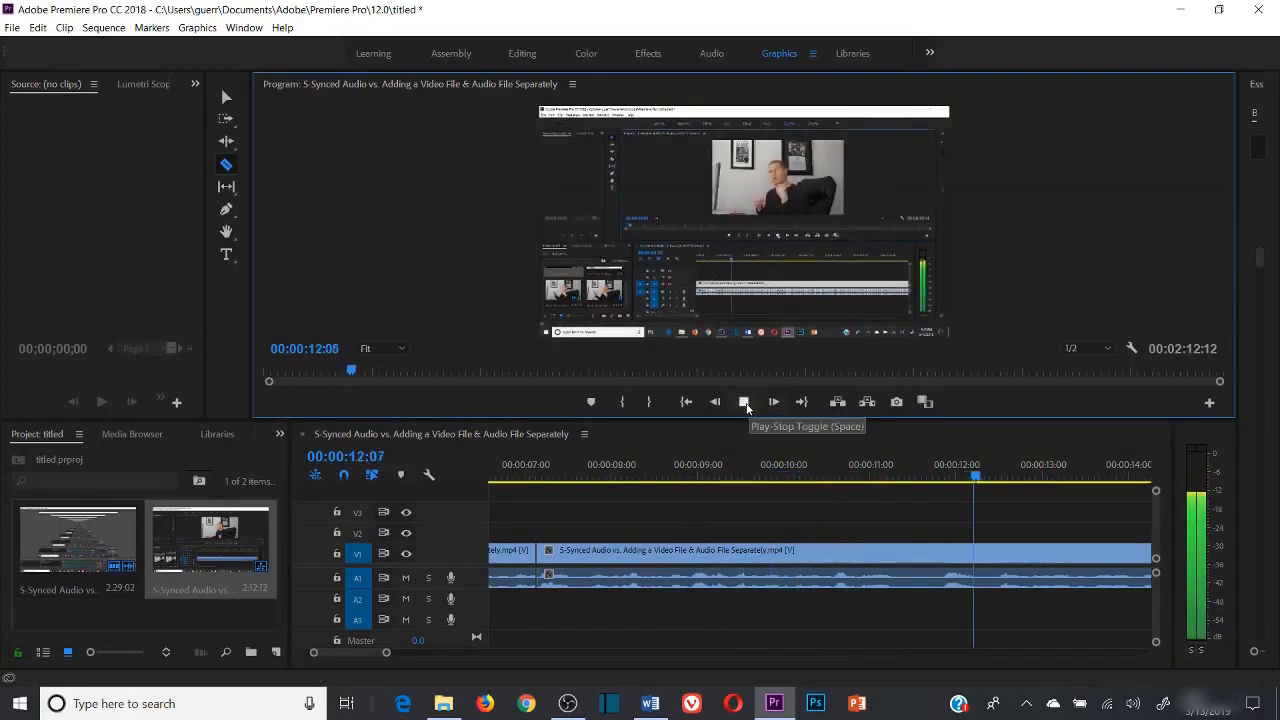
{"action": "left_click", "coordinate": [745, 402]}
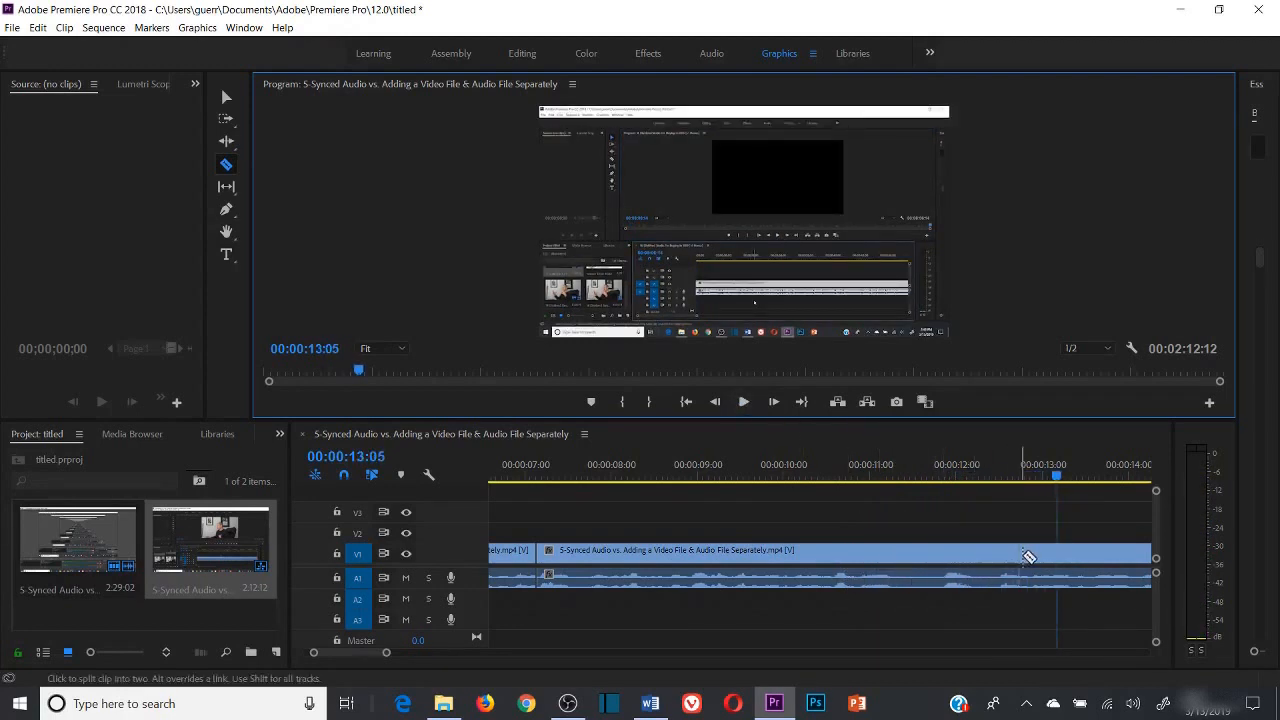
Cut the clip with the Razor tool at 00:00:11:10 and about 00:00:12:12, and Ripple Delete the segment between the cuts
{"action": "left_click", "coordinate": [899, 554]}
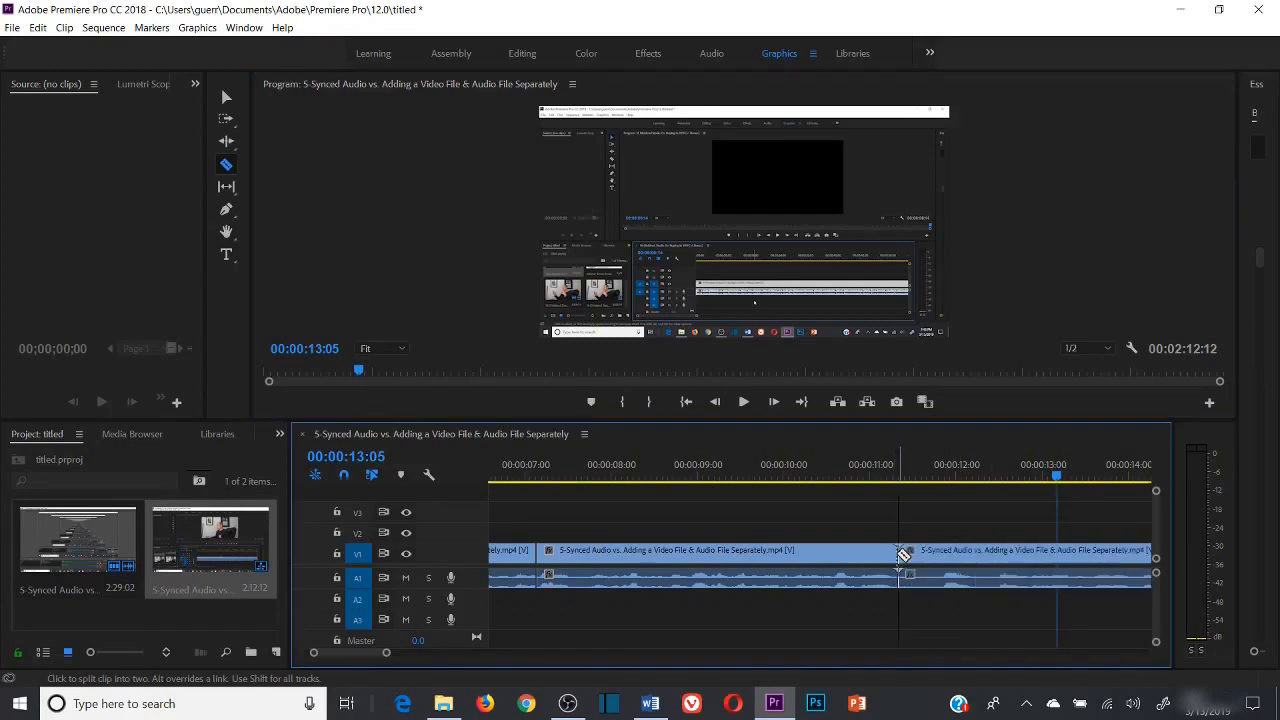
{"action": "left_click", "coordinate": [992, 552]}
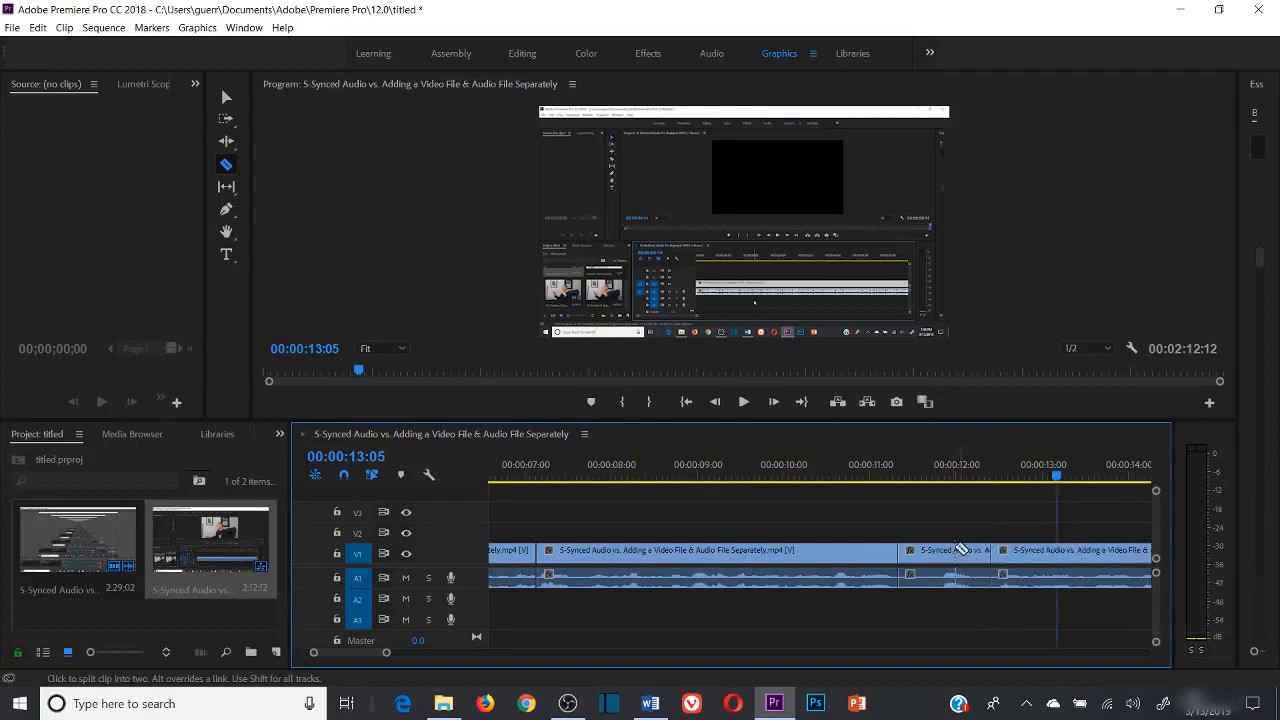
{"action": "right_click", "coordinate": [960, 552]}
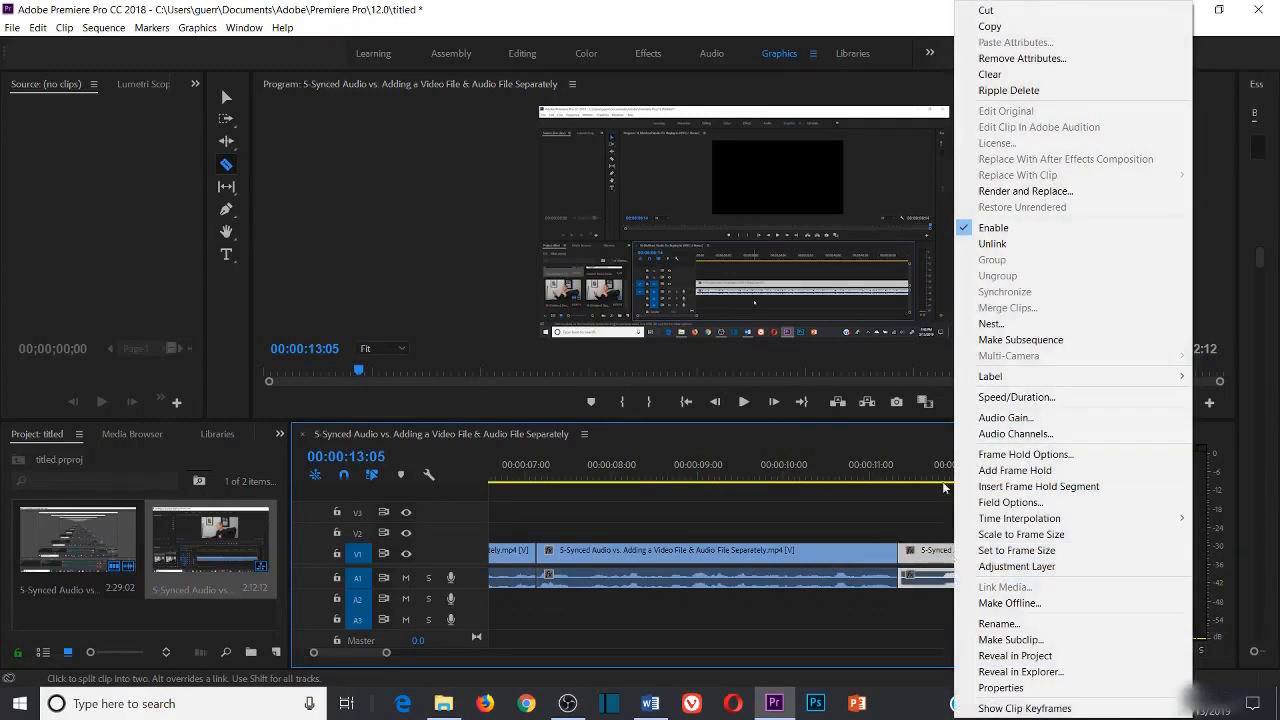
{"action": "left_click", "coordinate": [1008, 90]}
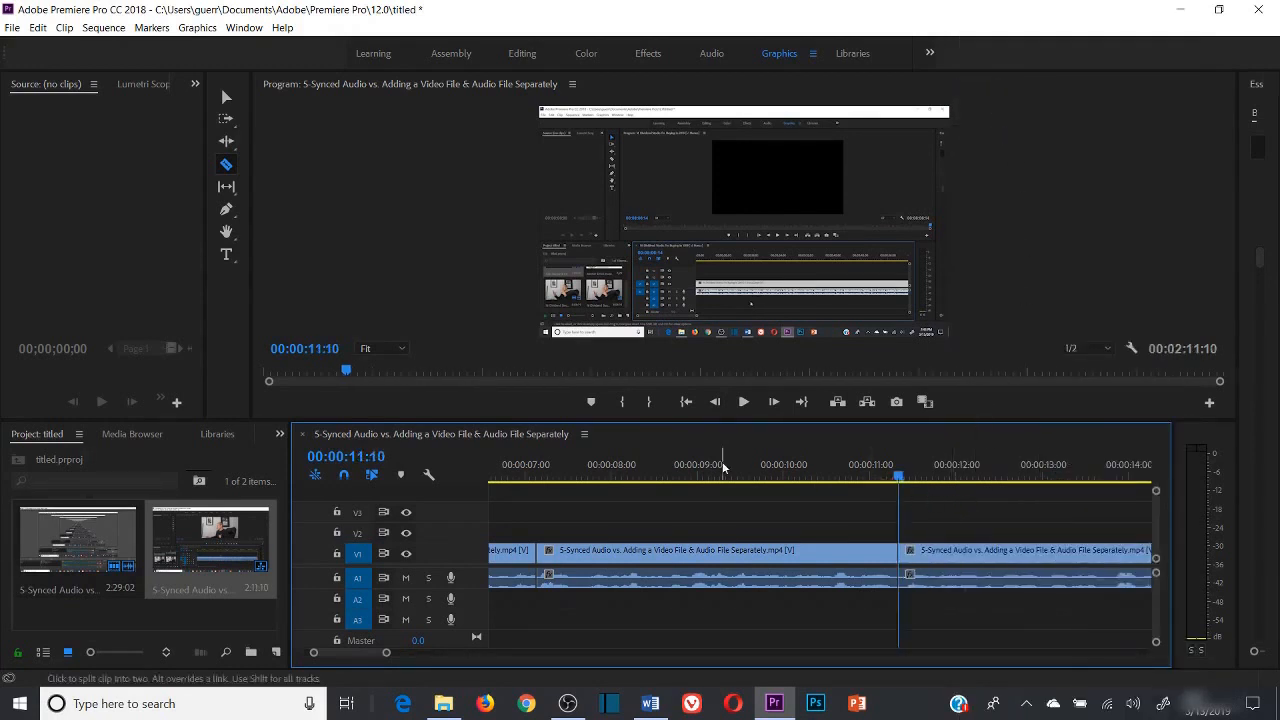
Play across the new join at 00:00:11:10, starting from about 00:00:08:20 and stopping at 00:00:12:24
{"action": "left_click", "coordinate": [658, 466]}
{"action": "left_click", "coordinate": [669, 466]}
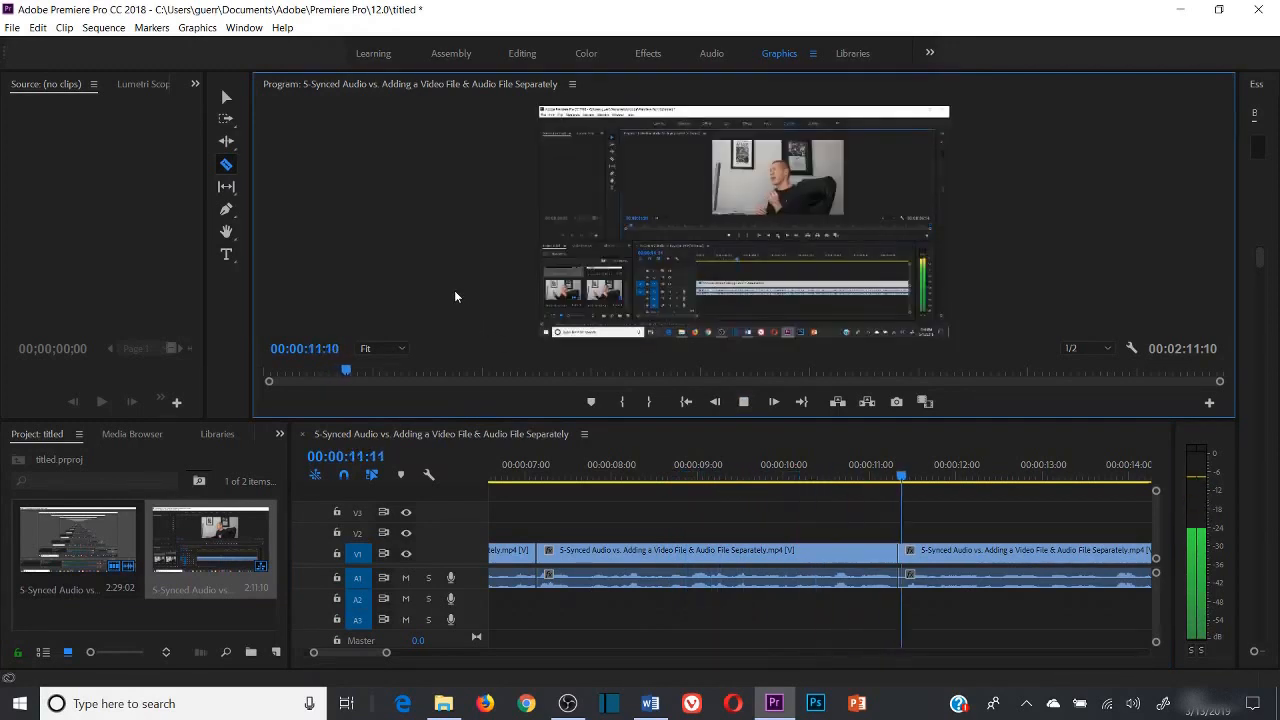
{"action": "left_click", "coordinate": [742, 400]}
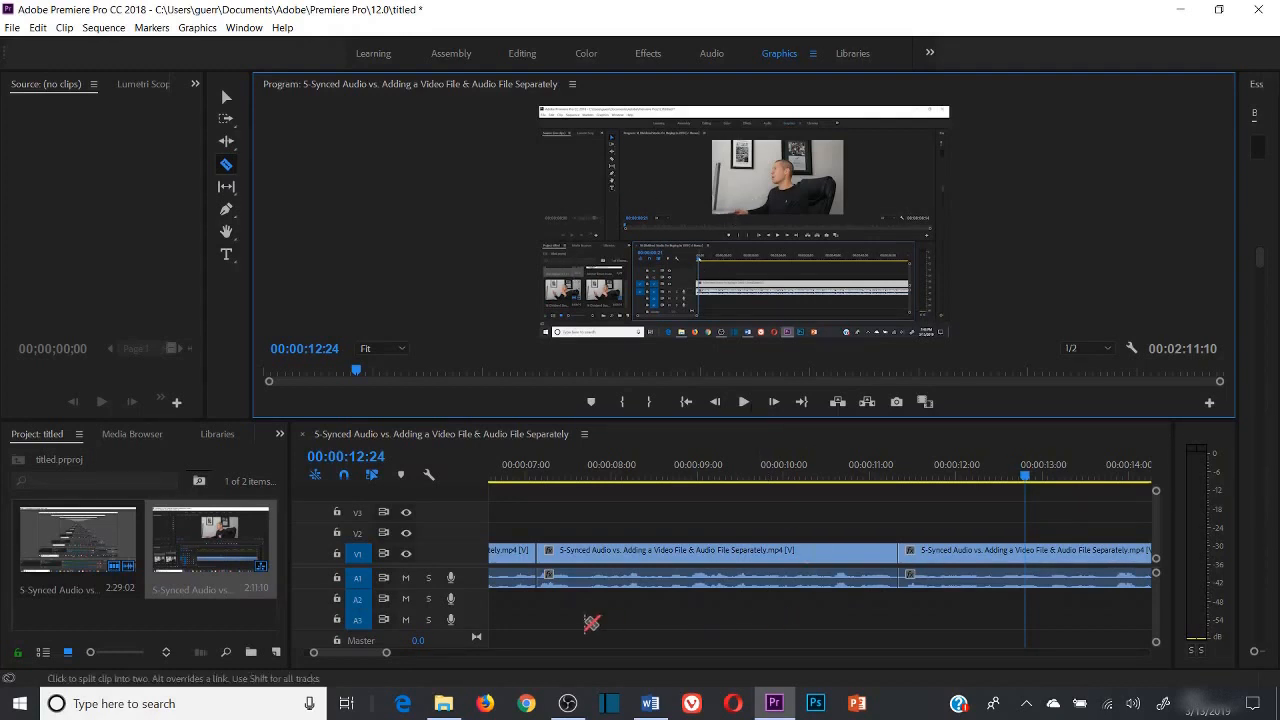
Check the middle of the sequence by playing it from 00:01:12:19 to 00:01:17:17
{"action": "left_click_drag", "start_coordinate": [388, 653], "coordinate": [752, 655]}
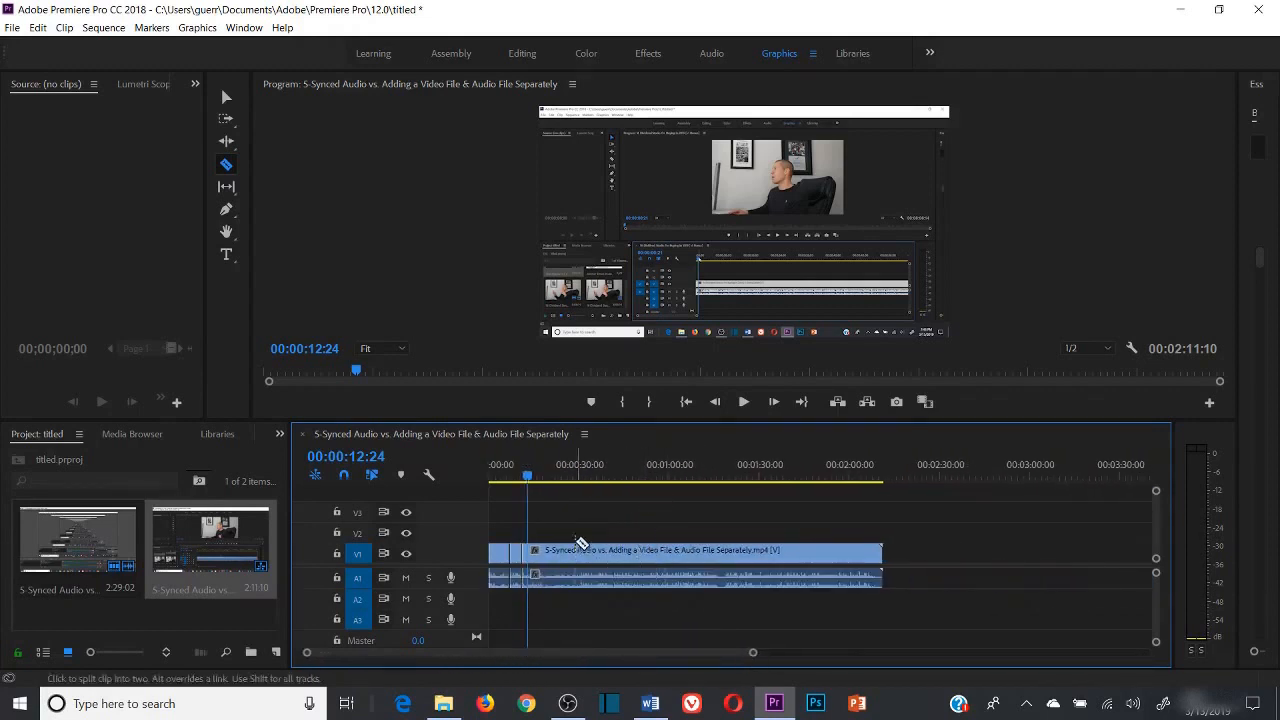
{"action": "left_click", "coordinate": [708, 470]}
{"action": "left_click_drag", "start_coordinate": [754, 654], "coordinate": [609, 658]}
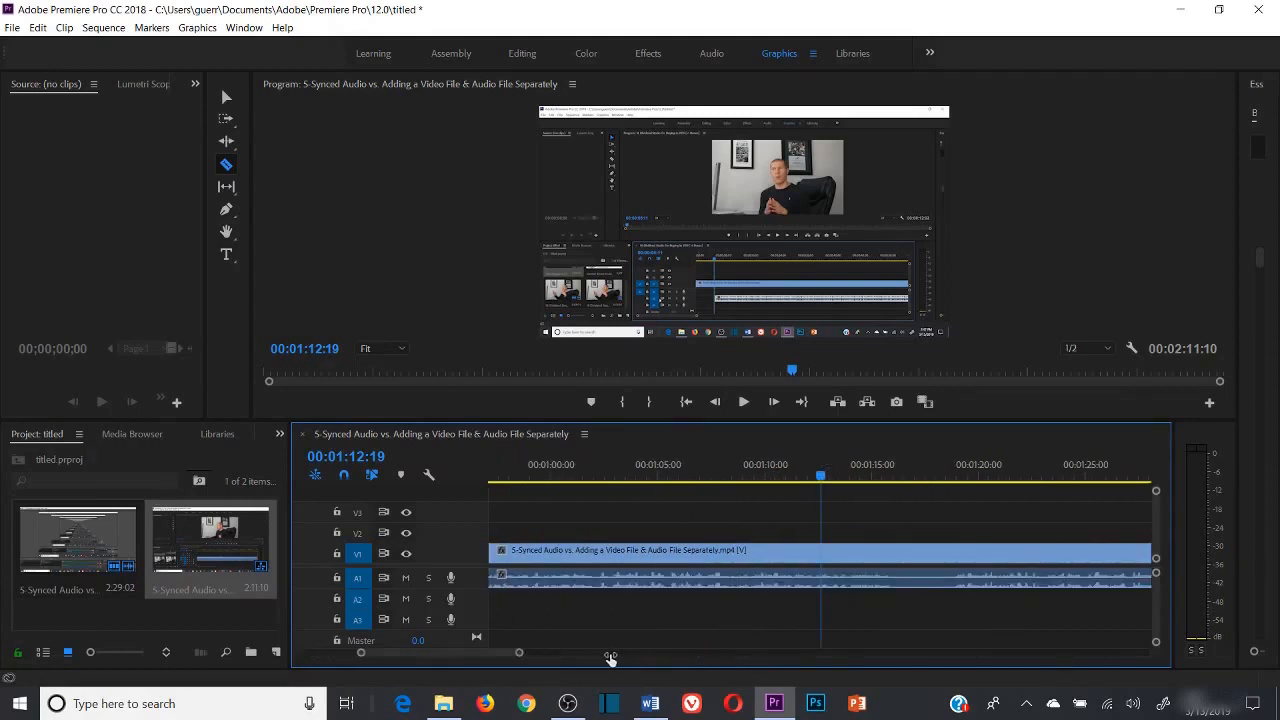
{"action": "left_click", "coordinate": [744, 402]}
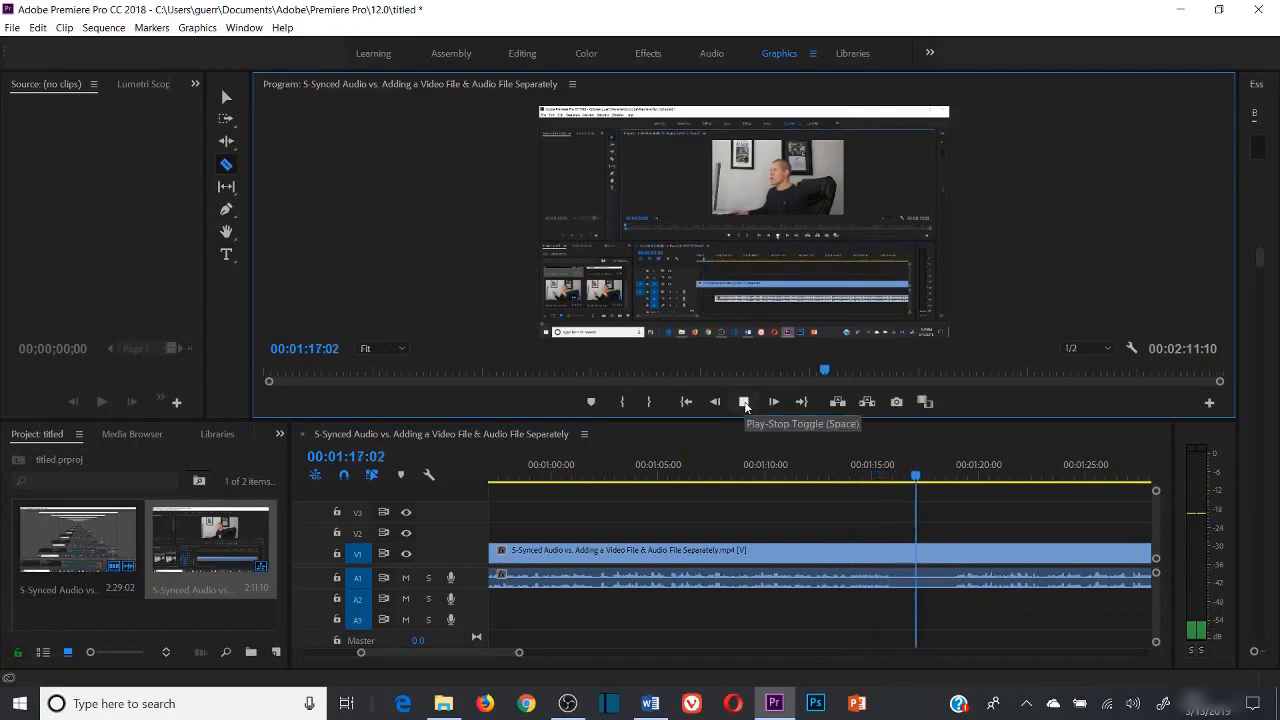
{"action": "left_click", "coordinate": [744, 402]}
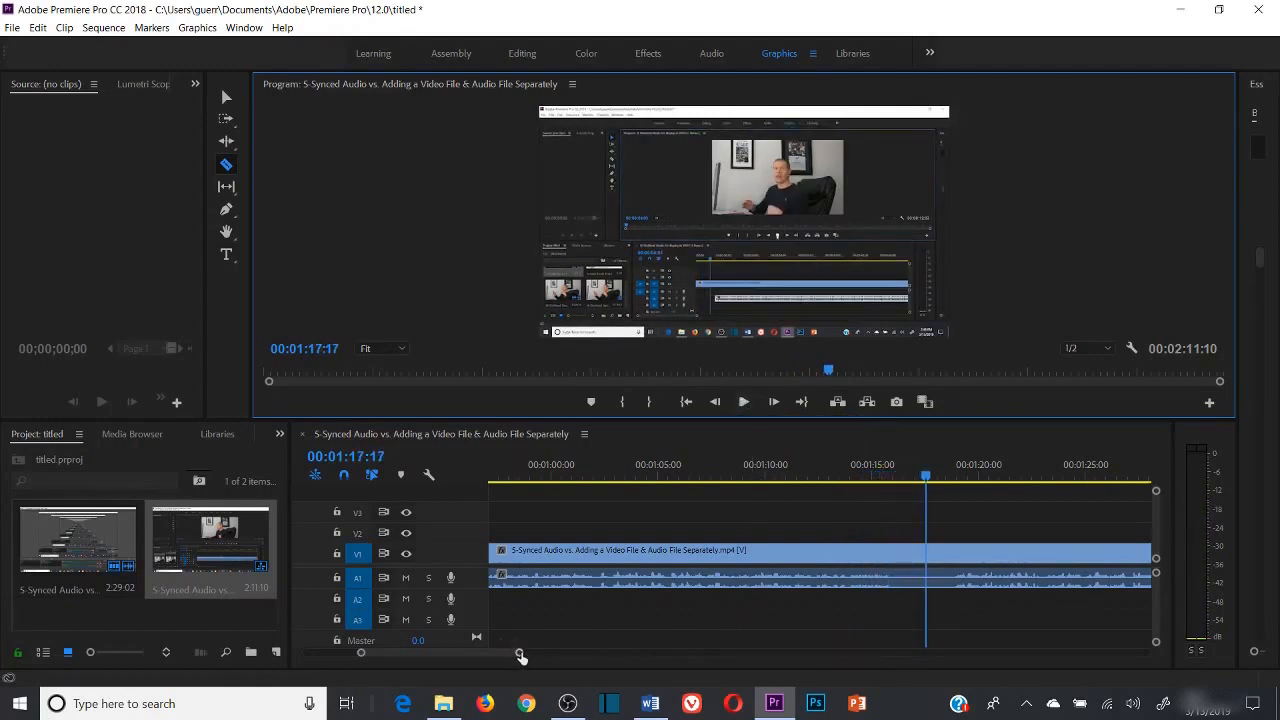
Inspect the end of the sequence at 00:02:03:26 and 00:02:10:06, and play its last seconds through to the end
{"action": "left_click_drag", "start_coordinate": [519, 652], "coordinate": [549, 650]}
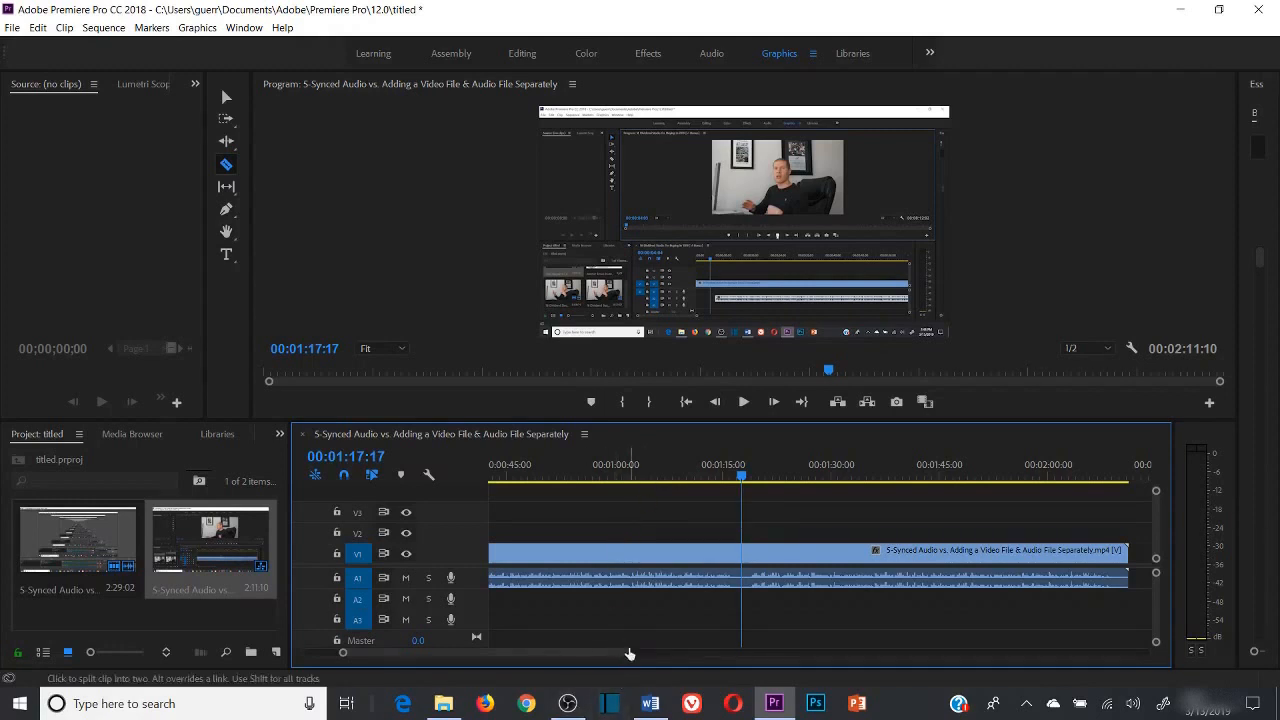
{"action": "left_click_drag", "start_coordinate": [627, 653], "coordinate": [496, 656]}
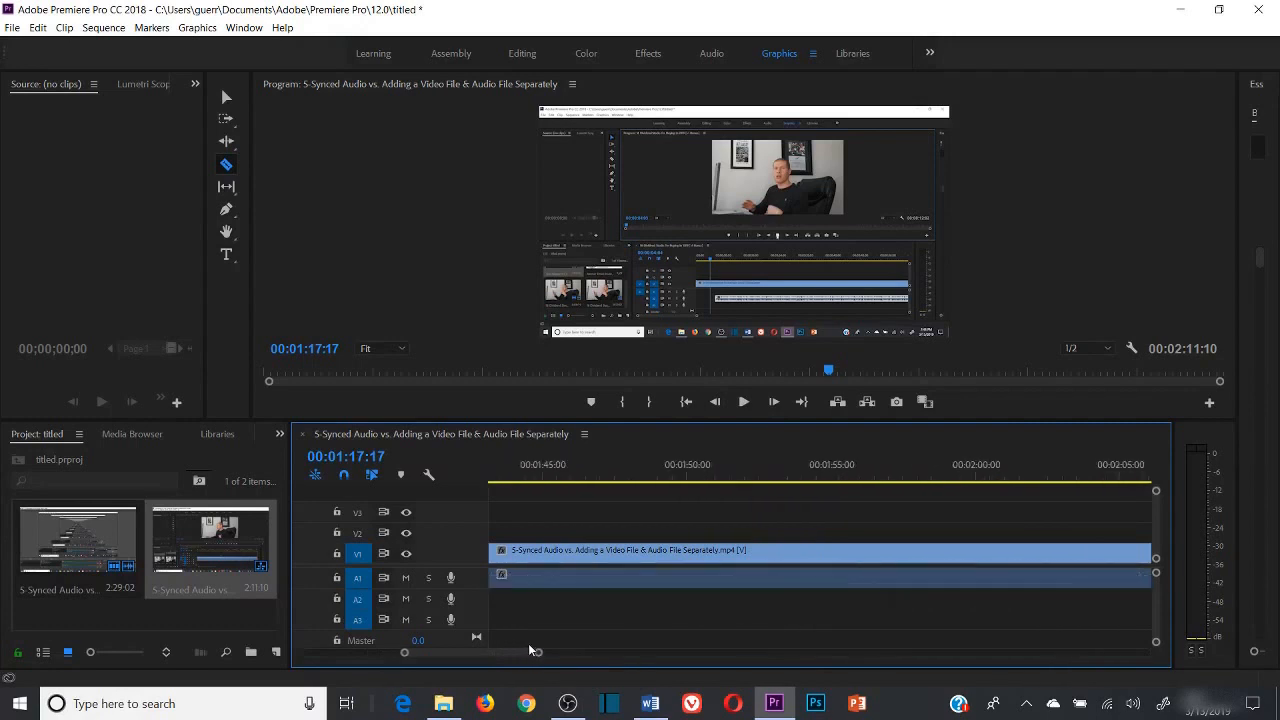
{"action": "scroll", "coordinate": [530, 642], "scroll_direction": "down", "scroll_amount": 5}
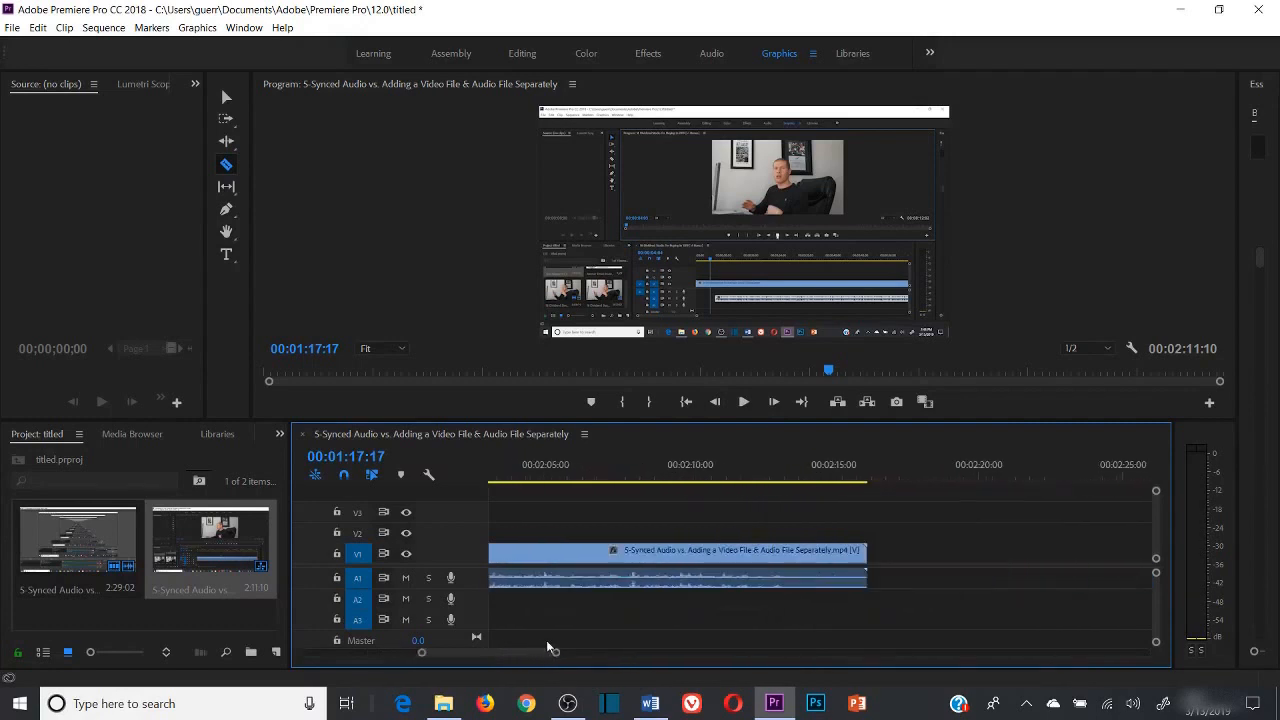
{"action": "left_click", "coordinate": [513, 476]}
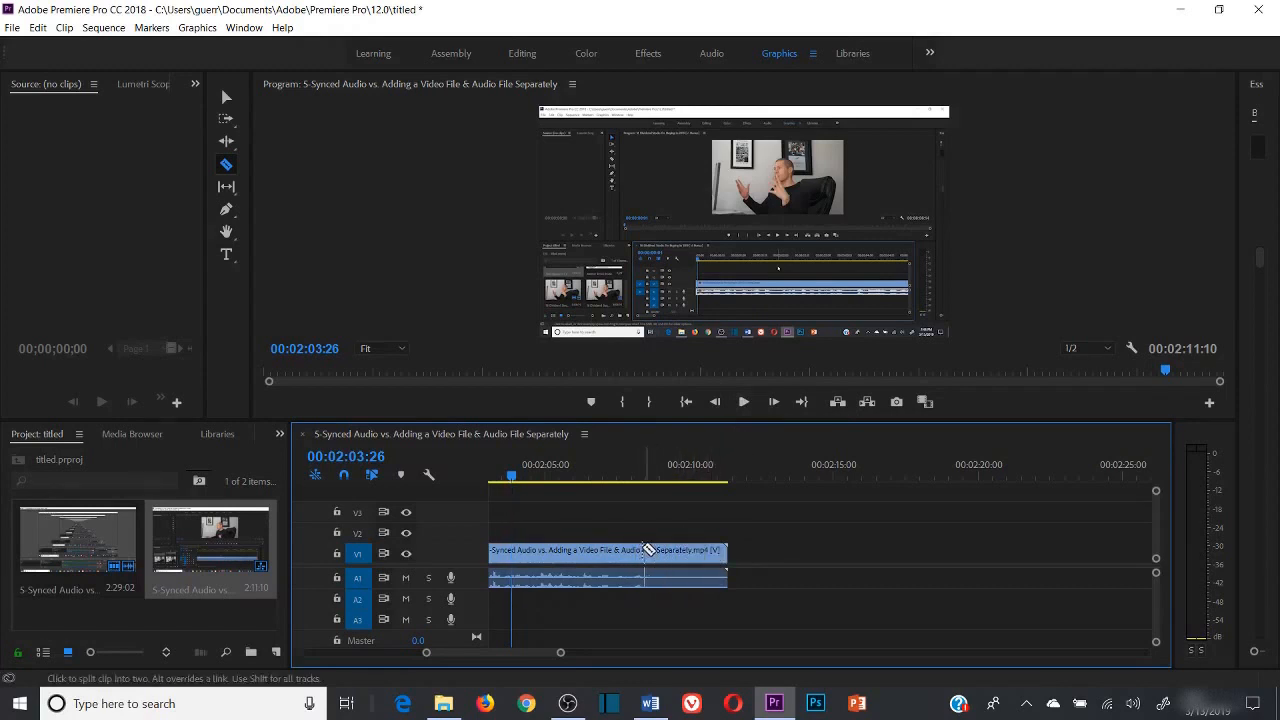
{"action": "left_click", "coordinate": [696, 478]}
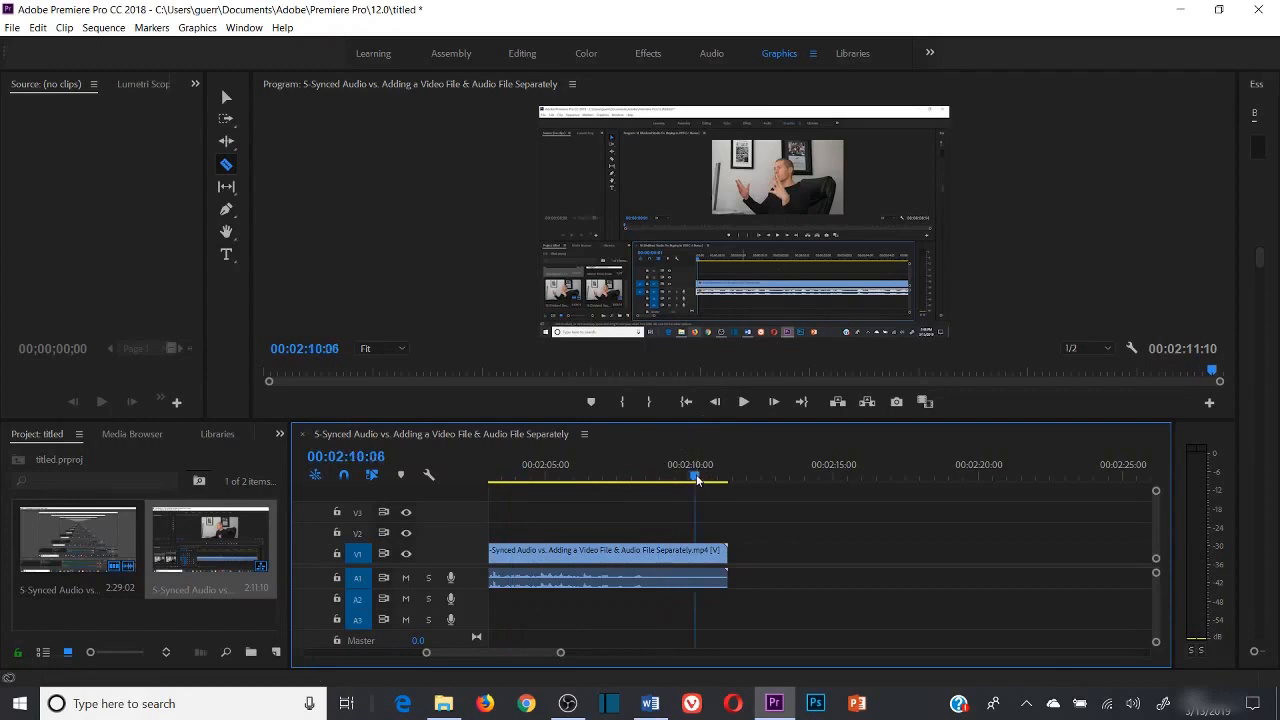
{"action": "left_click", "coordinate": [493, 478]}
{"action": "left_click", "coordinate": [745, 402]}
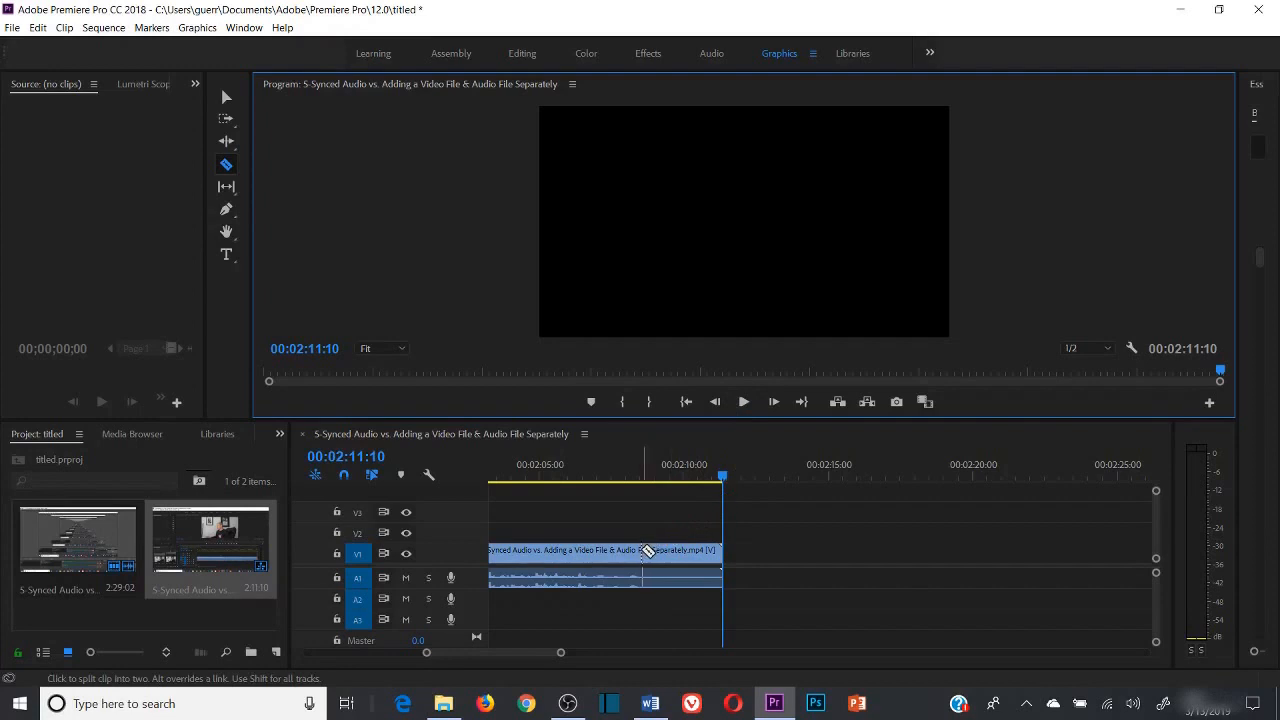
Cut the clip with the Razor tool at 00:02:08:15 and Ripple Delete the tail after the cut
{"action": "left_click", "coordinate": [641, 551]}
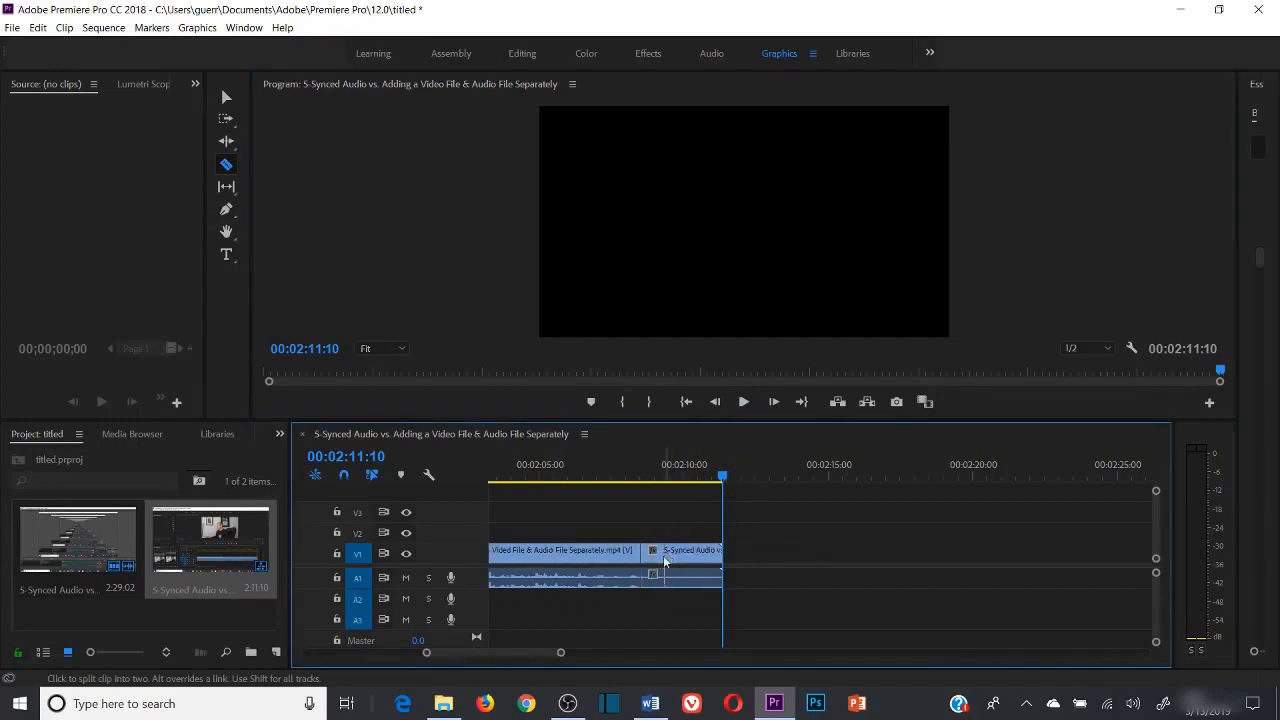
{"action": "right_click", "coordinate": [663, 555]}
{"action": "left_click", "coordinate": [729, 91]}
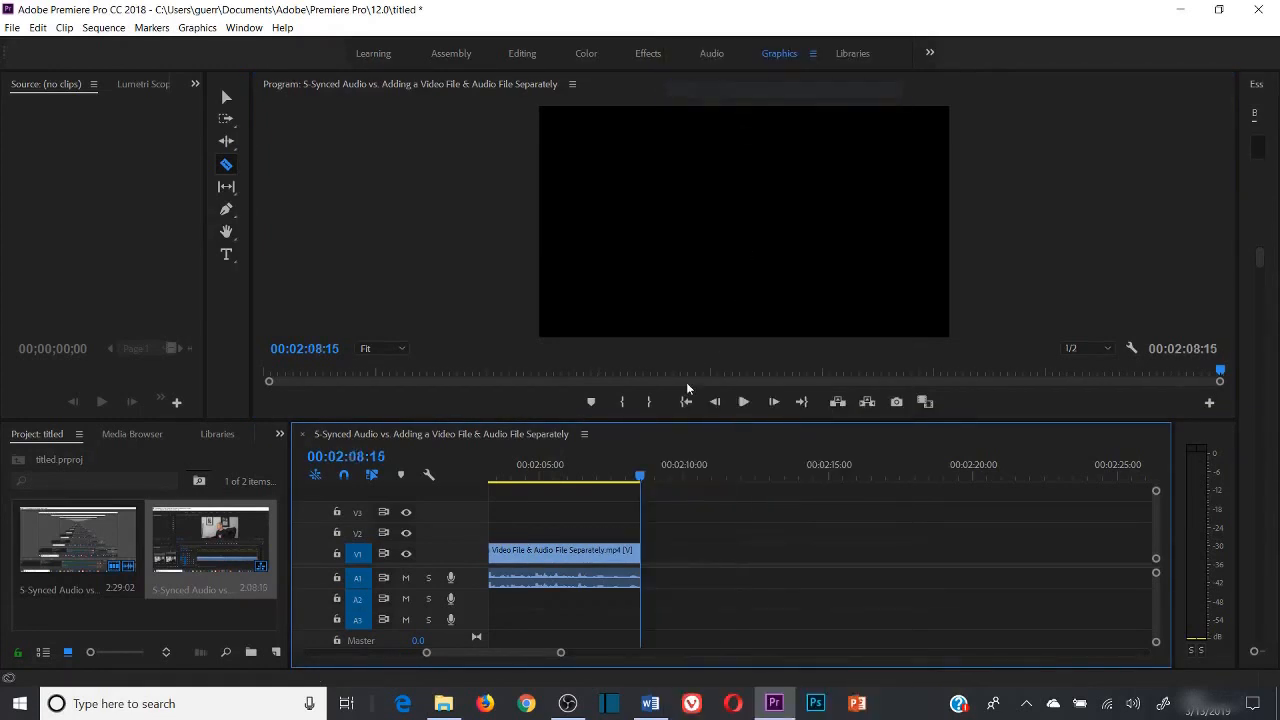
Play the shortened ending from 00:02:03:12 to the end of the sequence
{"action": "left_click", "coordinate": [494, 476]}
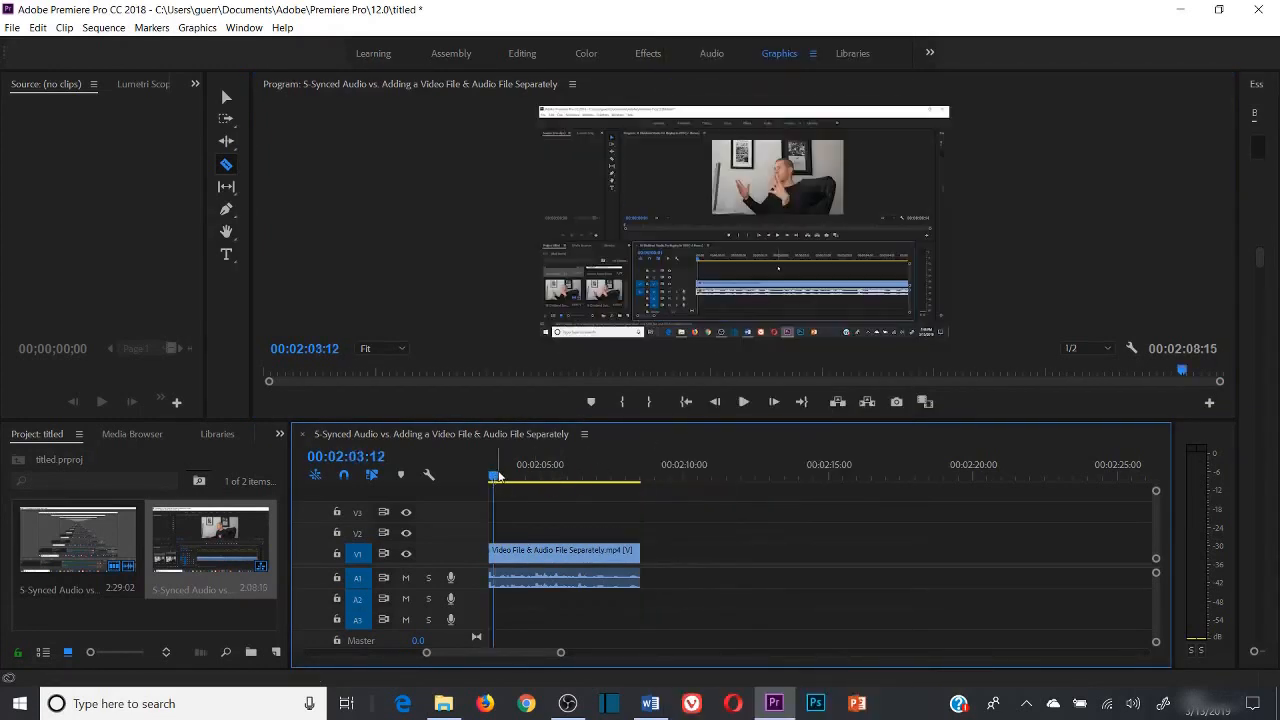
{"action": "left_click", "coordinate": [743, 401]}
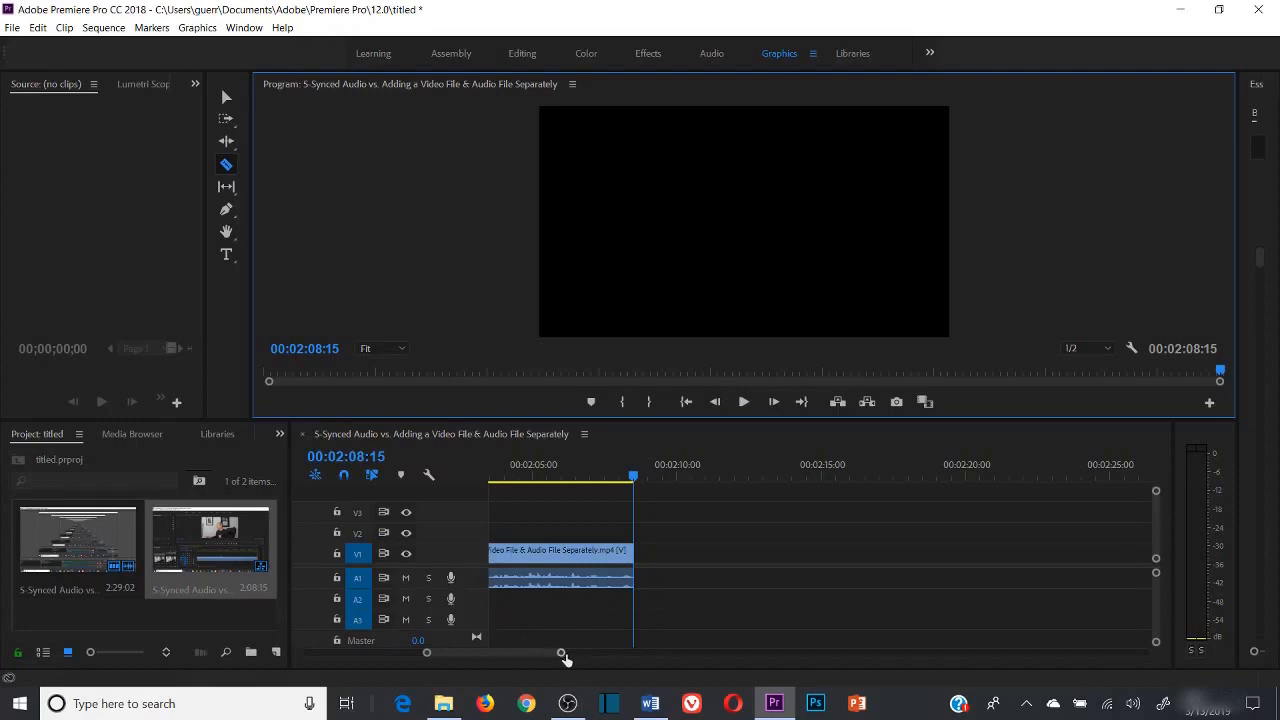
Return the playhead to the start of the sequence and review the cuts made across the timeline
{"action": "left_click_drag", "start_coordinate": [561, 653], "coordinate": [863, 671]}
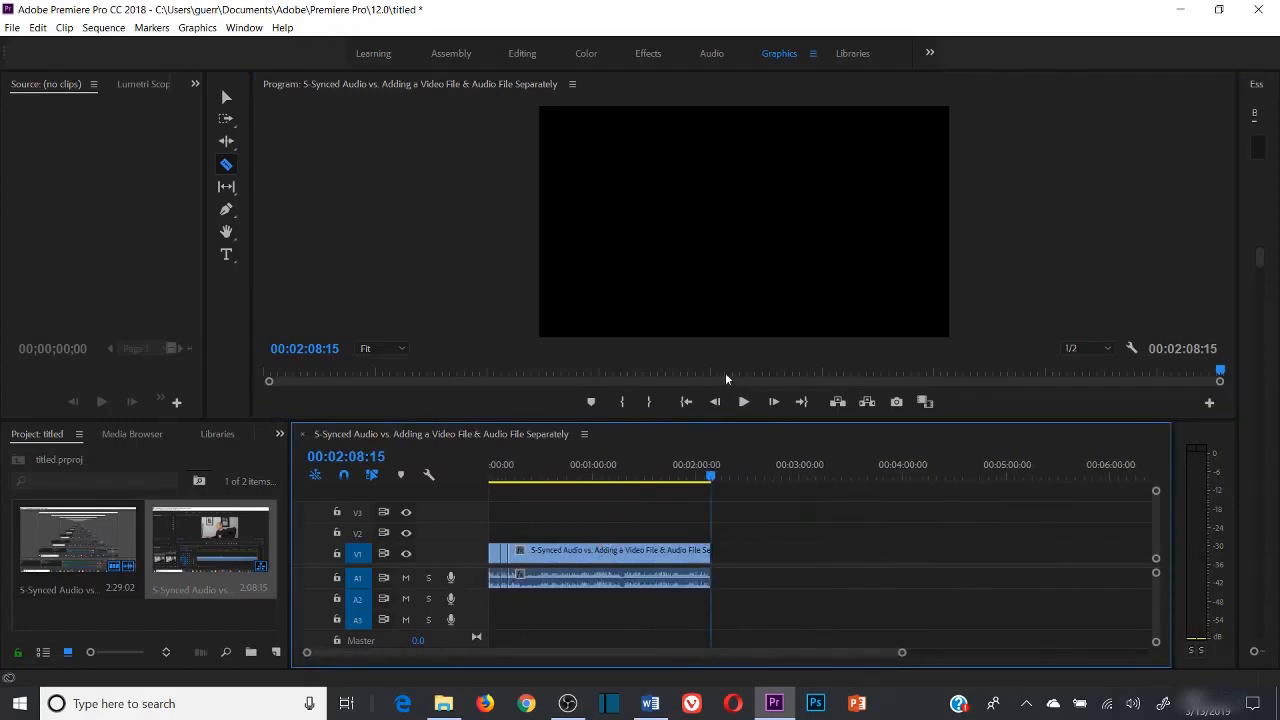
{"action": "left_click", "coordinate": [690, 404]}
{"action": "left_click", "coordinate": [687, 402]}
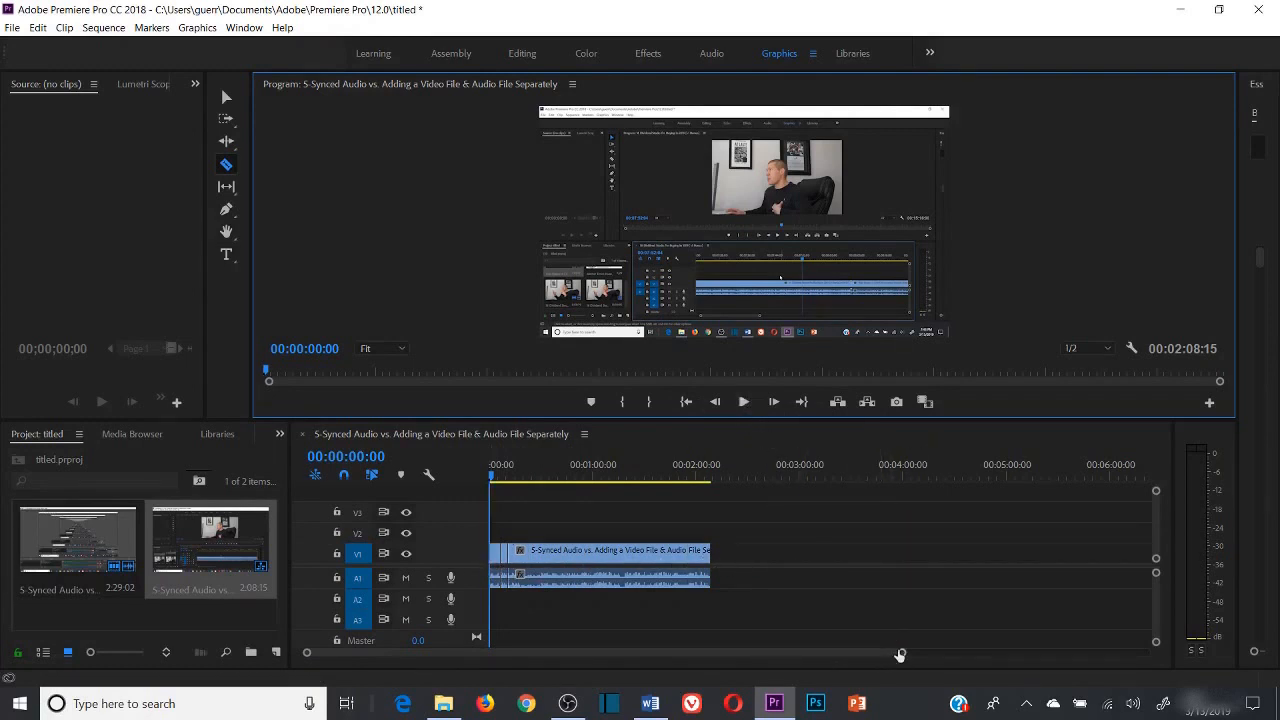
{"action": "left_click_drag", "start_coordinate": [902, 652], "coordinate": [514, 653]}
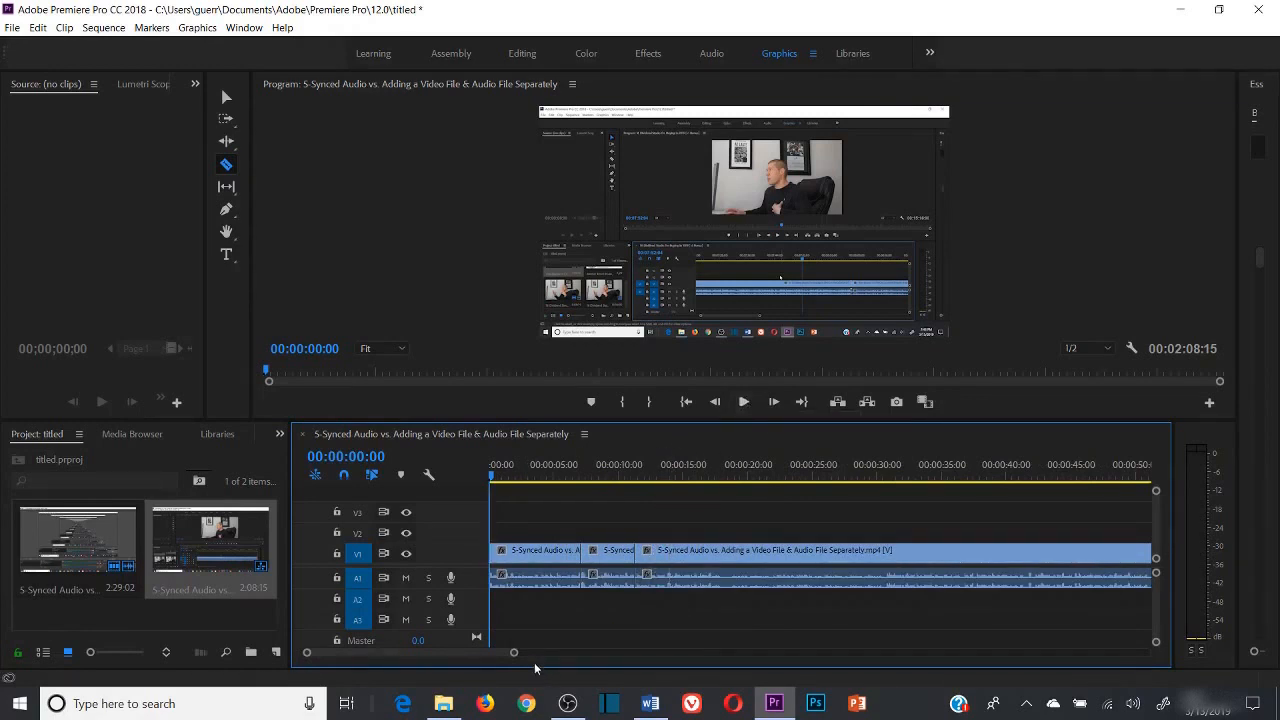
{"action": "left_click_drag", "start_coordinate": [514, 655], "coordinate": [407, 653]}
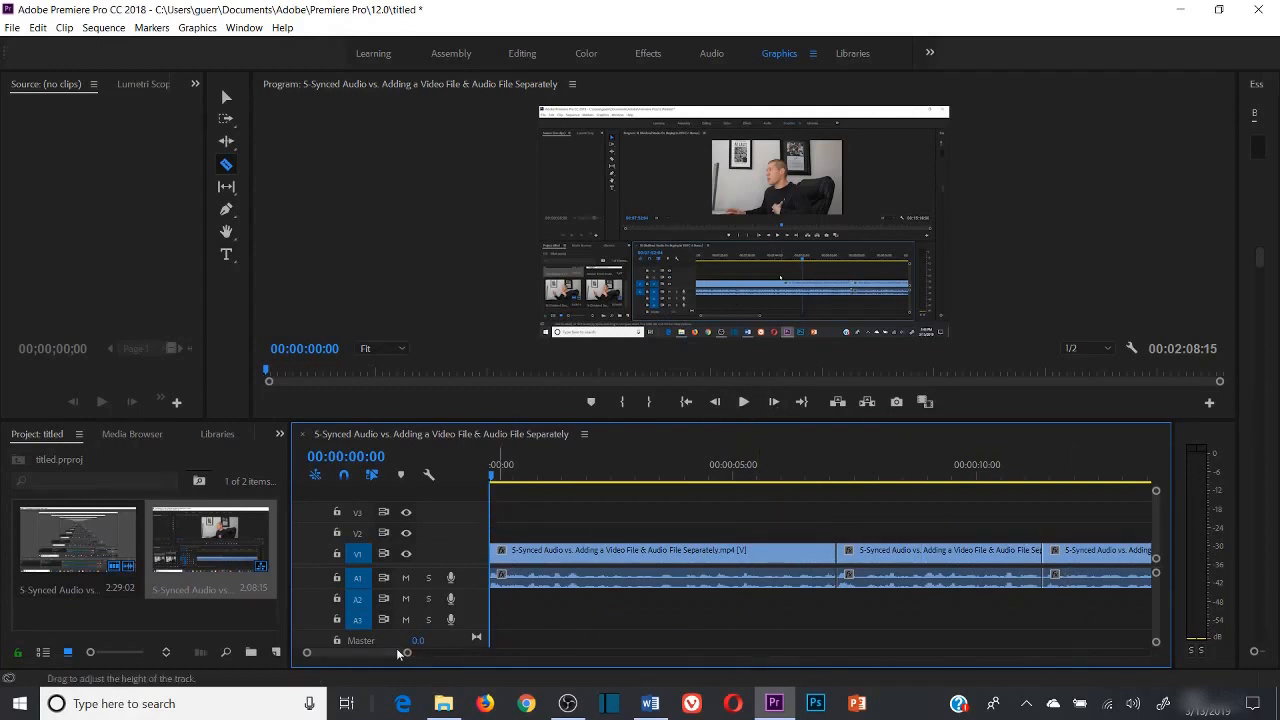
{"action": "left_click_drag", "start_coordinate": [407, 652], "coordinate": [670, 643]}
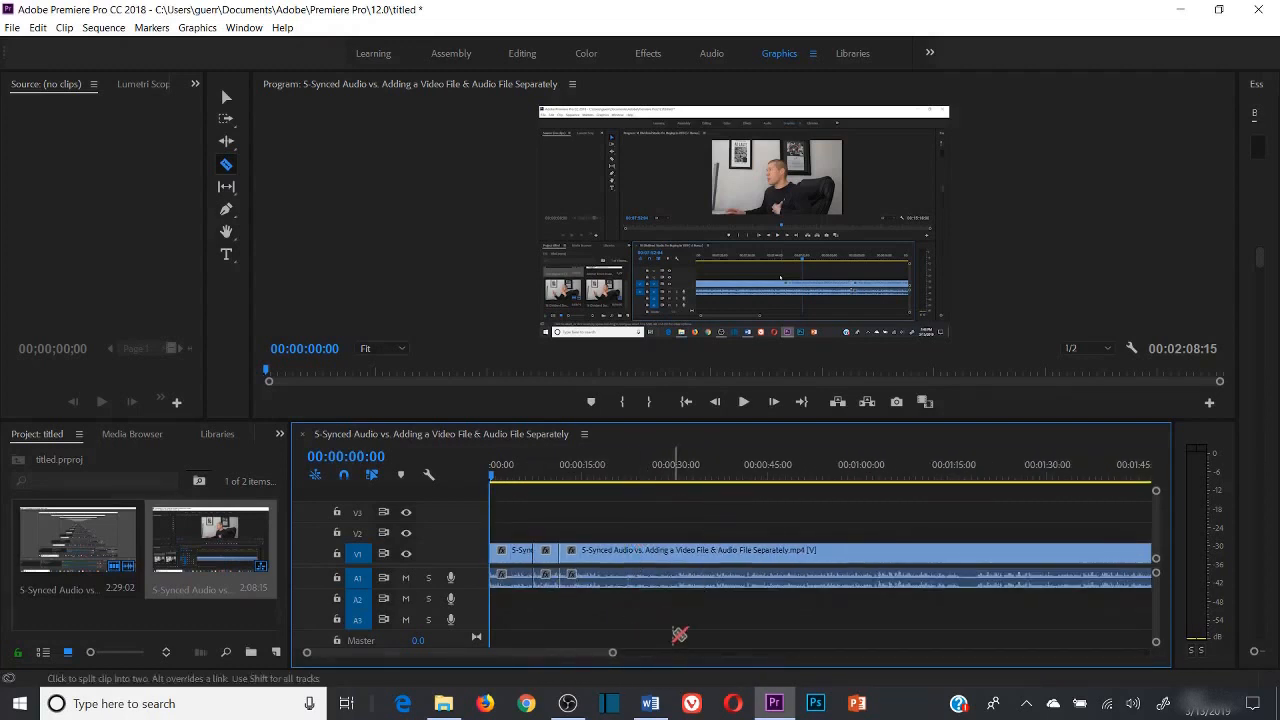